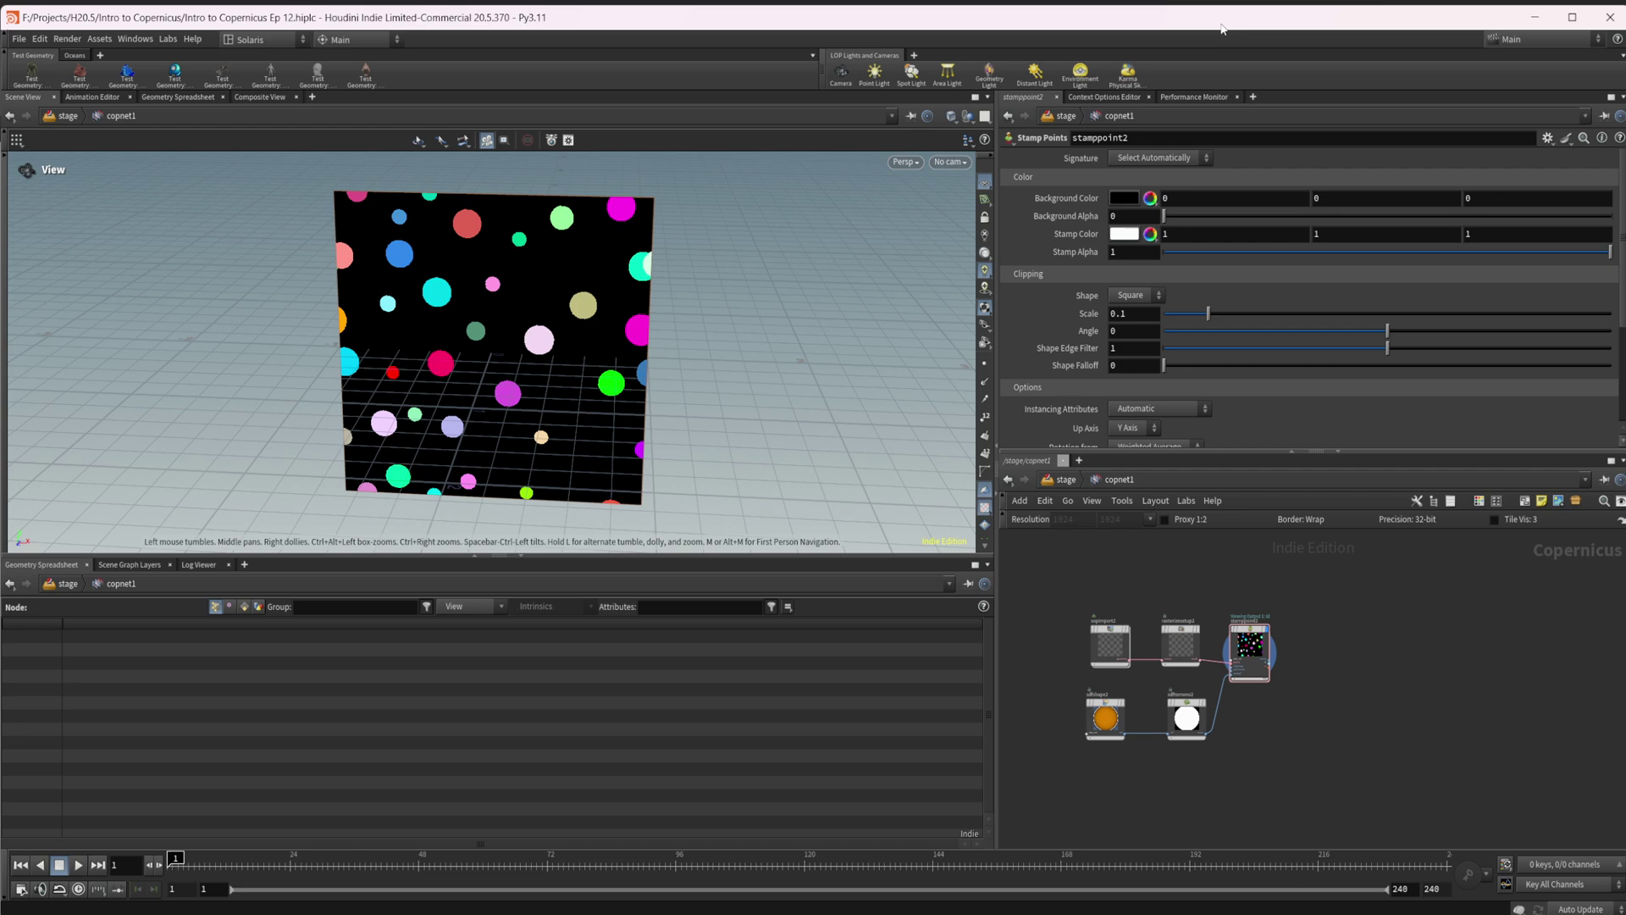
- Add an ID to Mask node beside the stamppoint2 node
scroll(1401, 661, "up", 2)
middle_click_drag(1309, 664, 1262, 670)
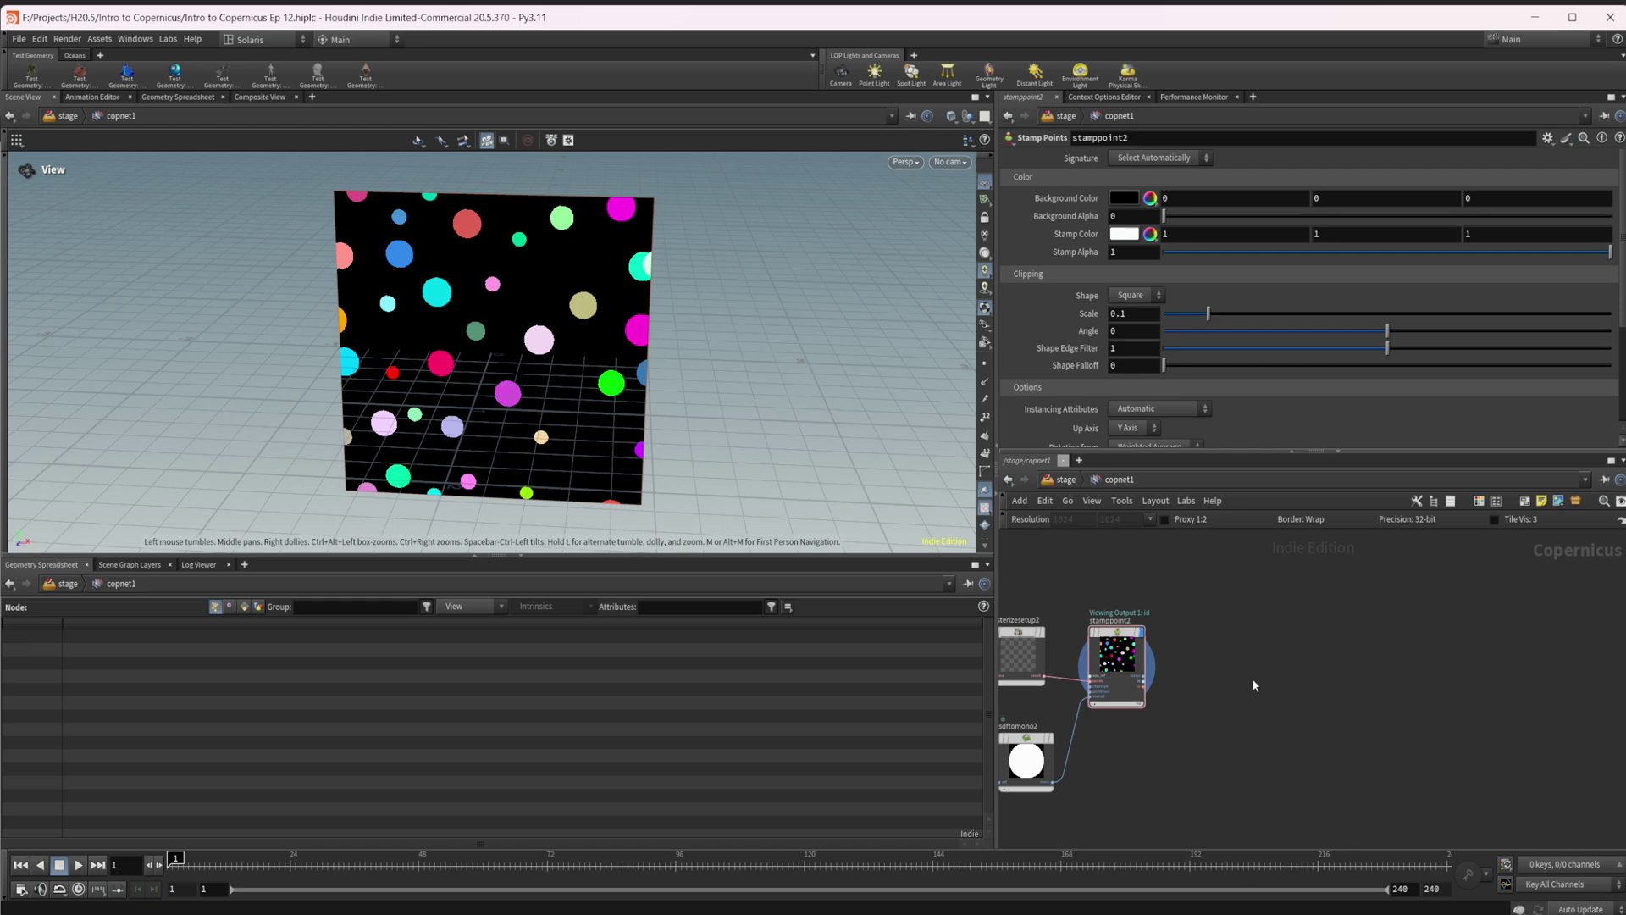
key("Tab")
type("id t")
key("Return")
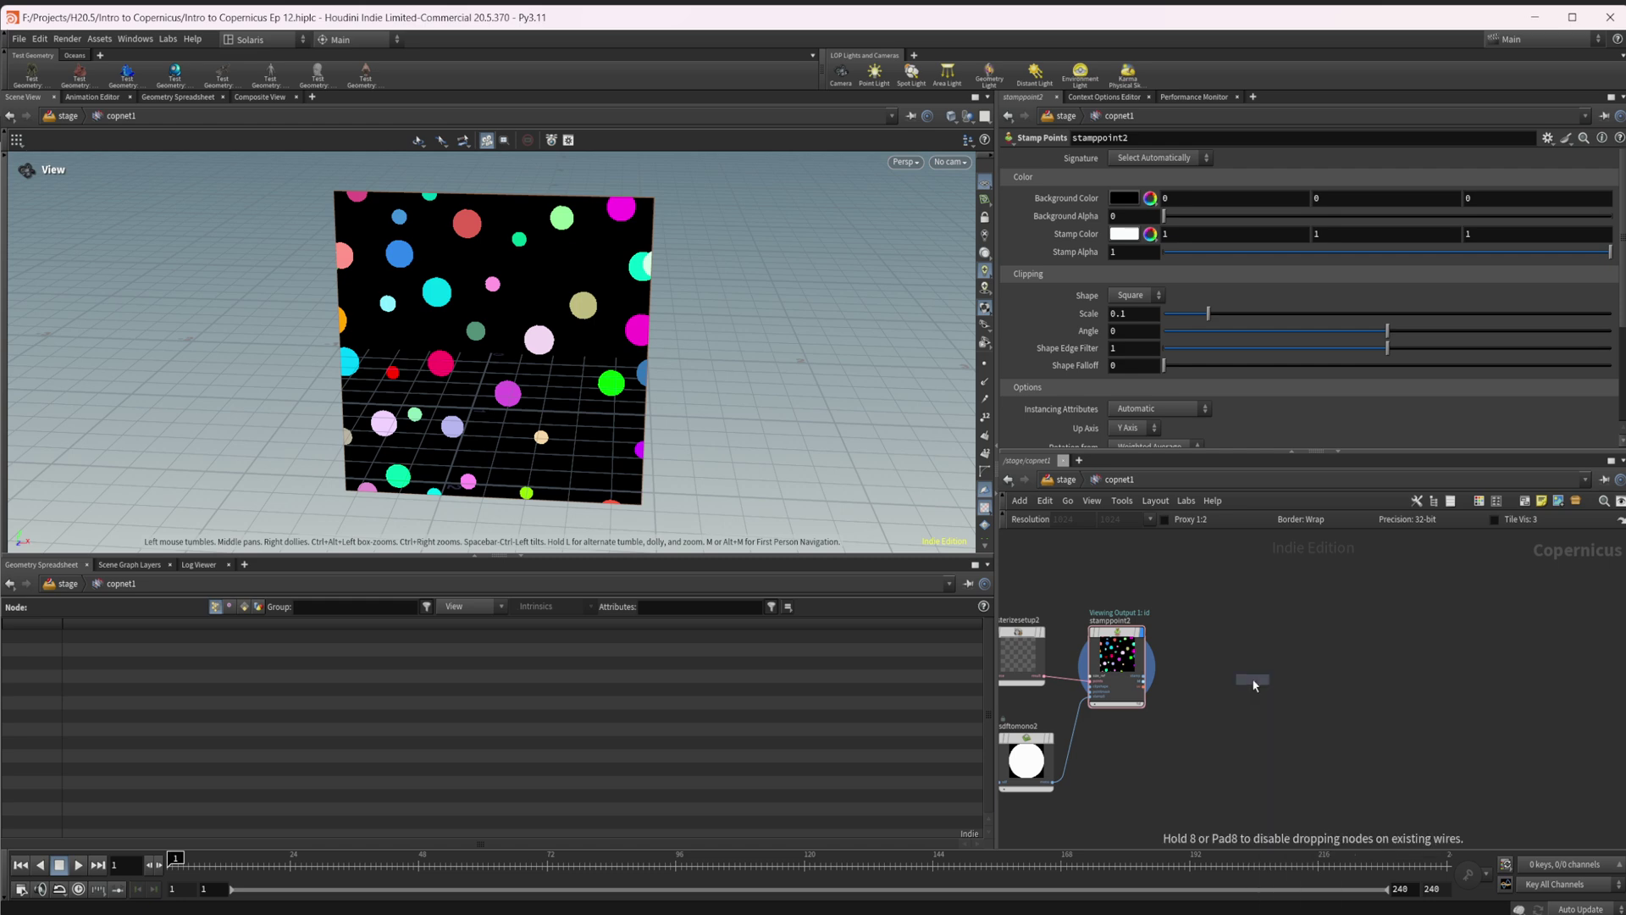
left_click(1254, 683)
- Connect the id output of stamppoint2 to the id input of idtomask1 and display the idtomask1 node
scroll(1254, 681, "up", 5)
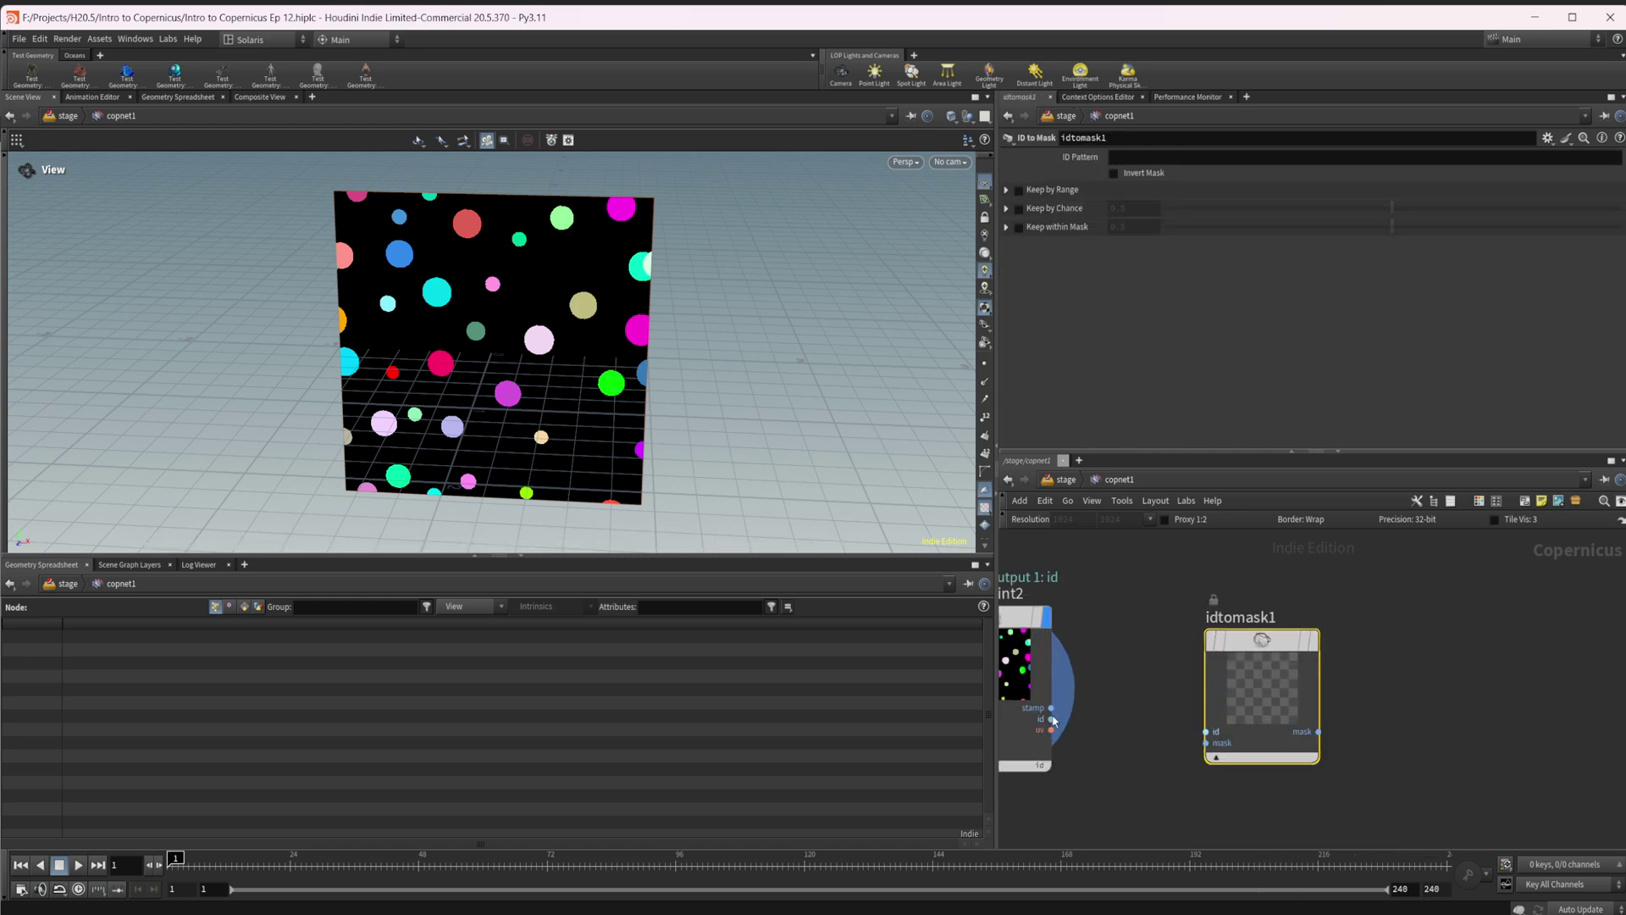
left_click_drag(1051, 719, 1205, 731)
left_click(1313, 641)
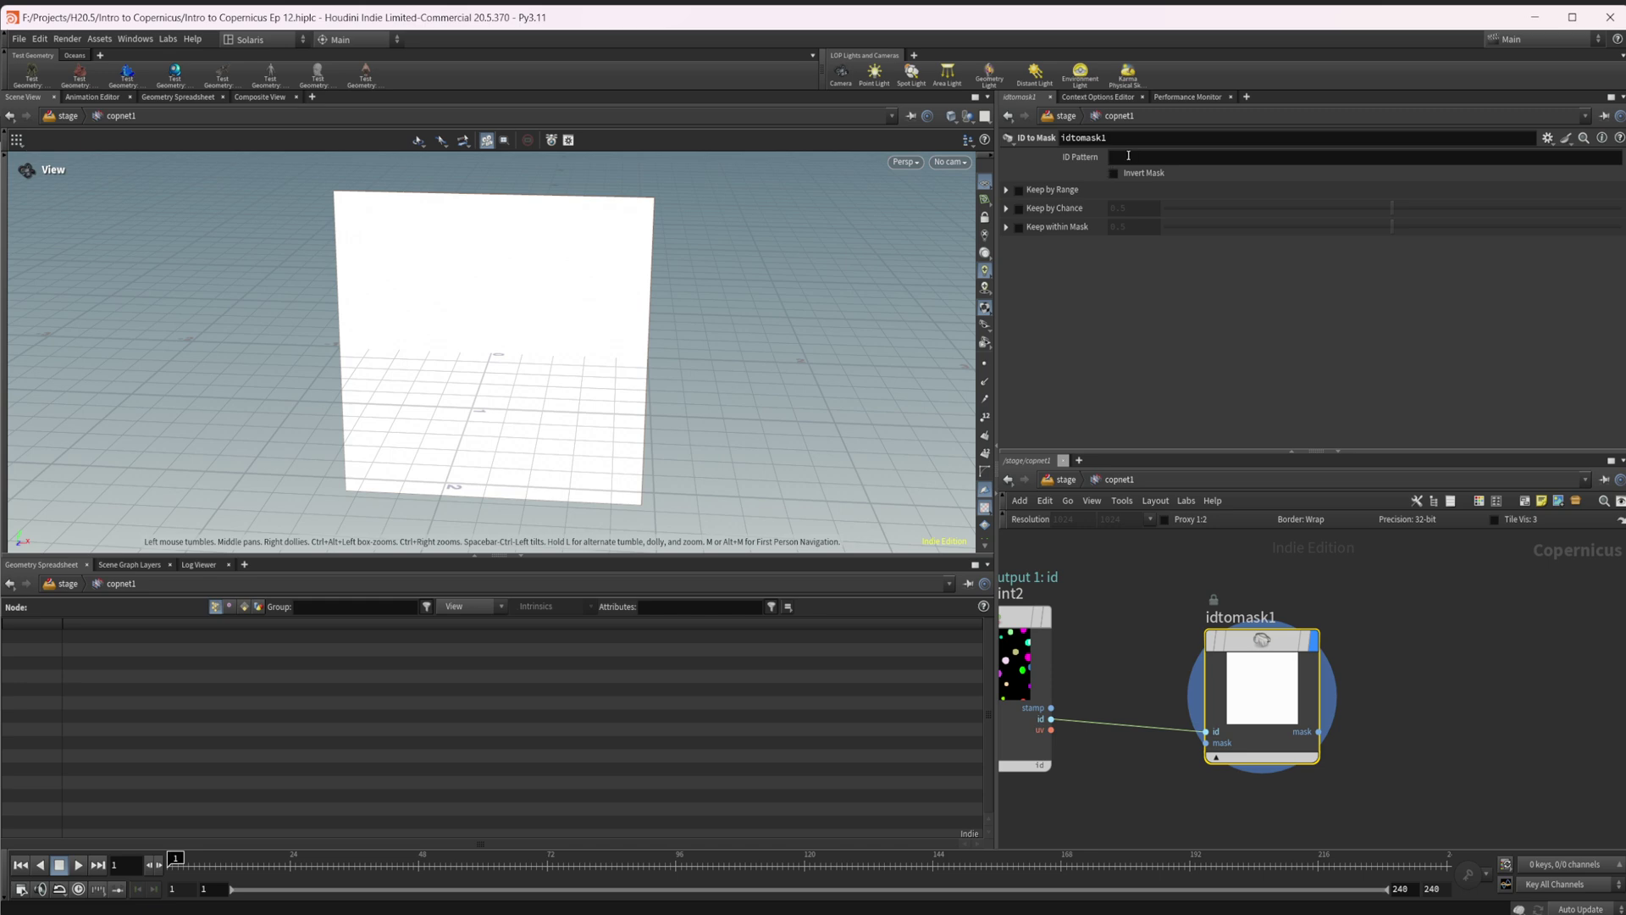
left_click(1231, 160)
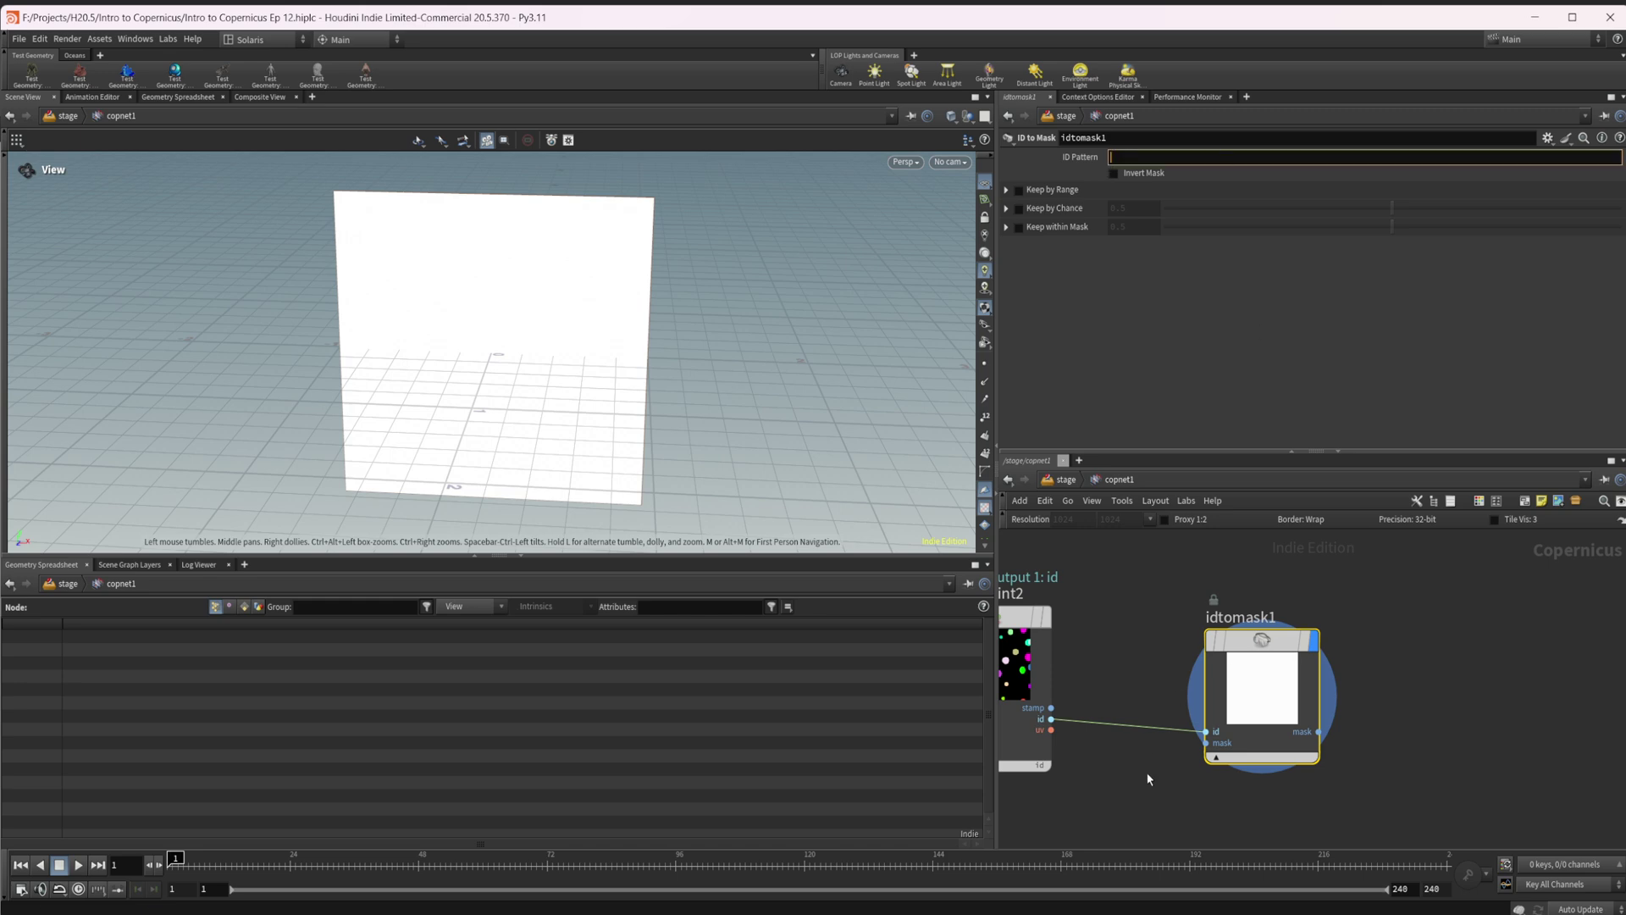
type("id=")
key("BackSpace")
key("BackSpace")
key("BackSpace")
key("Return")
- Display the output of the stamppoint2 node again, with the idtomask1 node's parameters selected for editing
middle_click_drag(1127, 666, 1249, 684)
scroll(1234, 737, "down", 5)
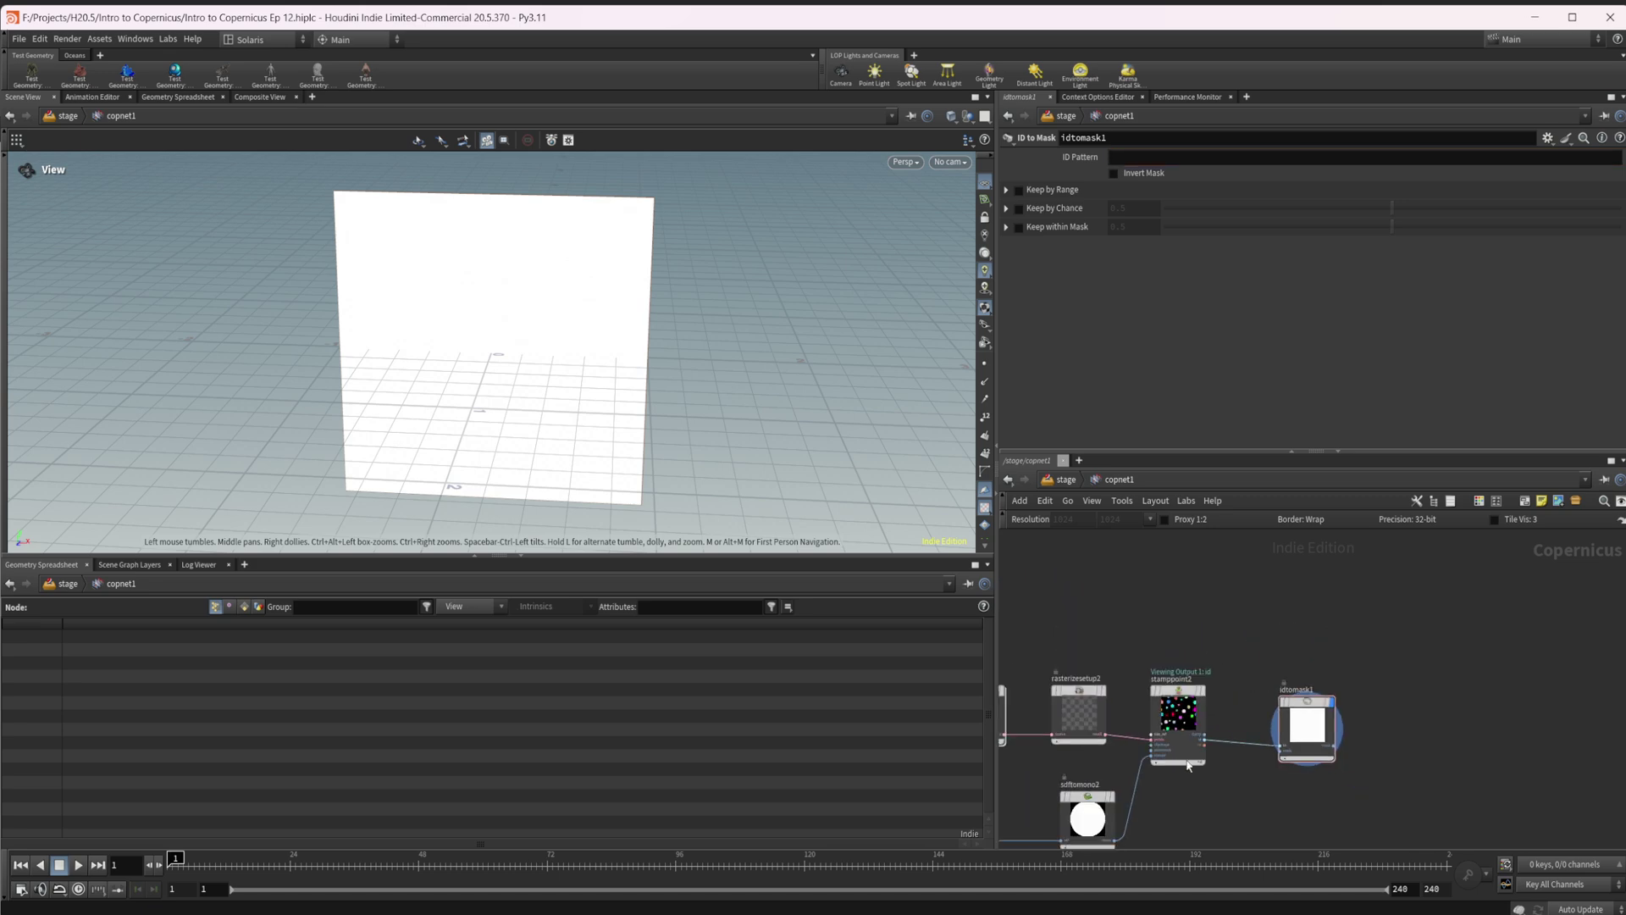
middle_click_drag(1183, 770, 1216, 744)
middle_click_drag(1141, 630, 1216, 607)
left_click_drag(1027, 603, 1315, 788)
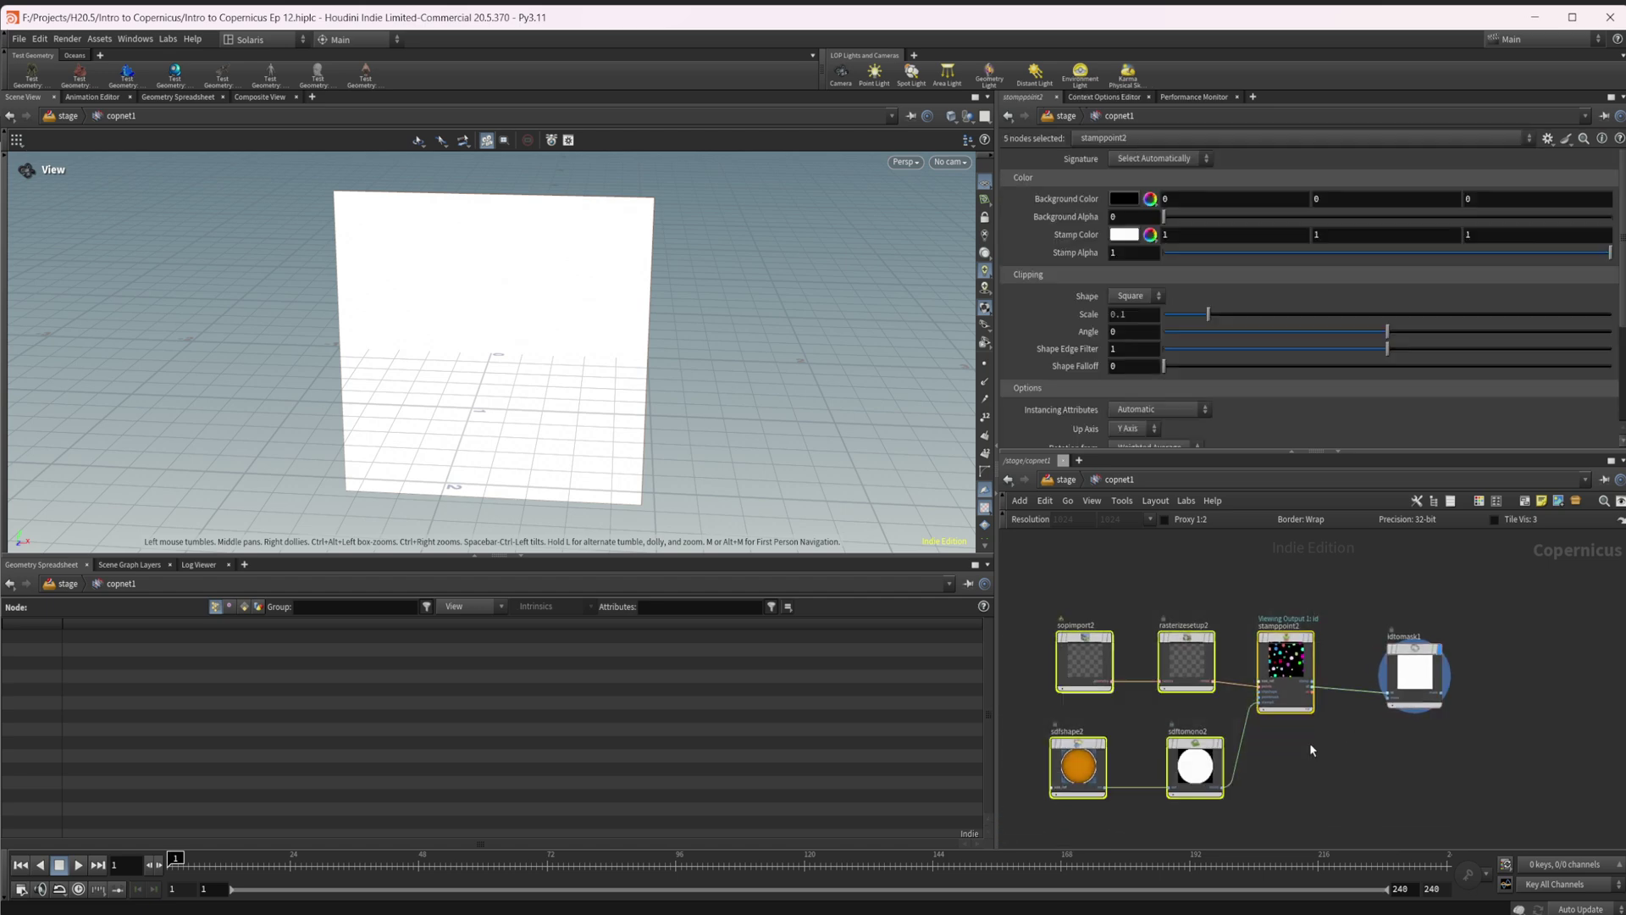
left_click(1287, 673)
key("r")
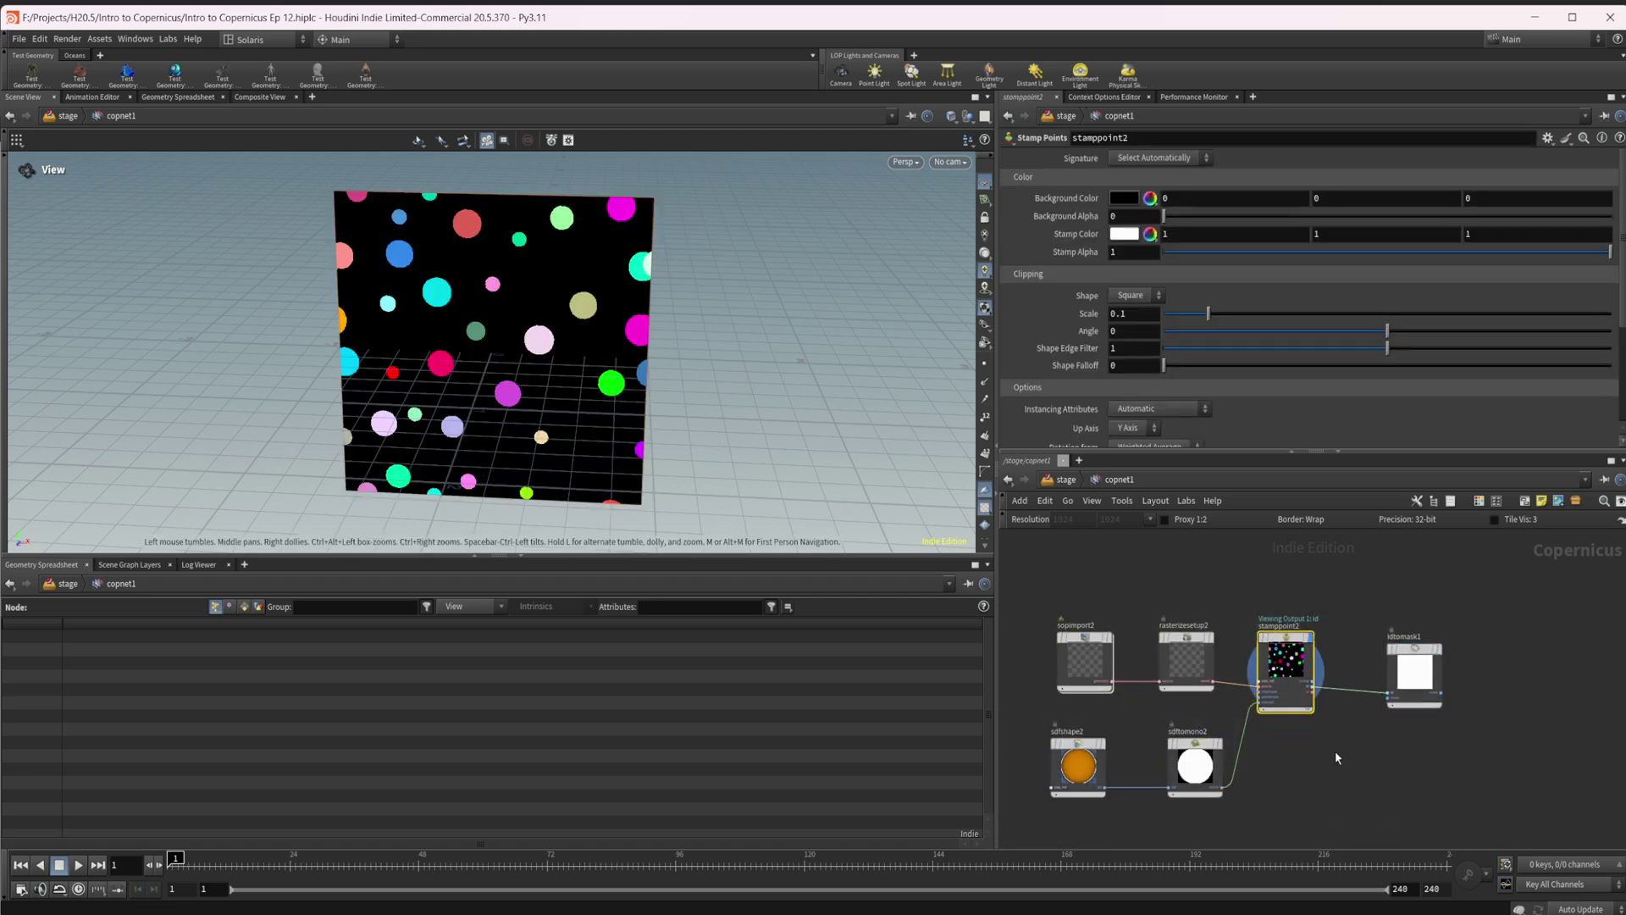
middle_click_drag(1299, 768, 1259, 772)
scroll(1340, 718, "up", 2)
left_click(1378, 667)
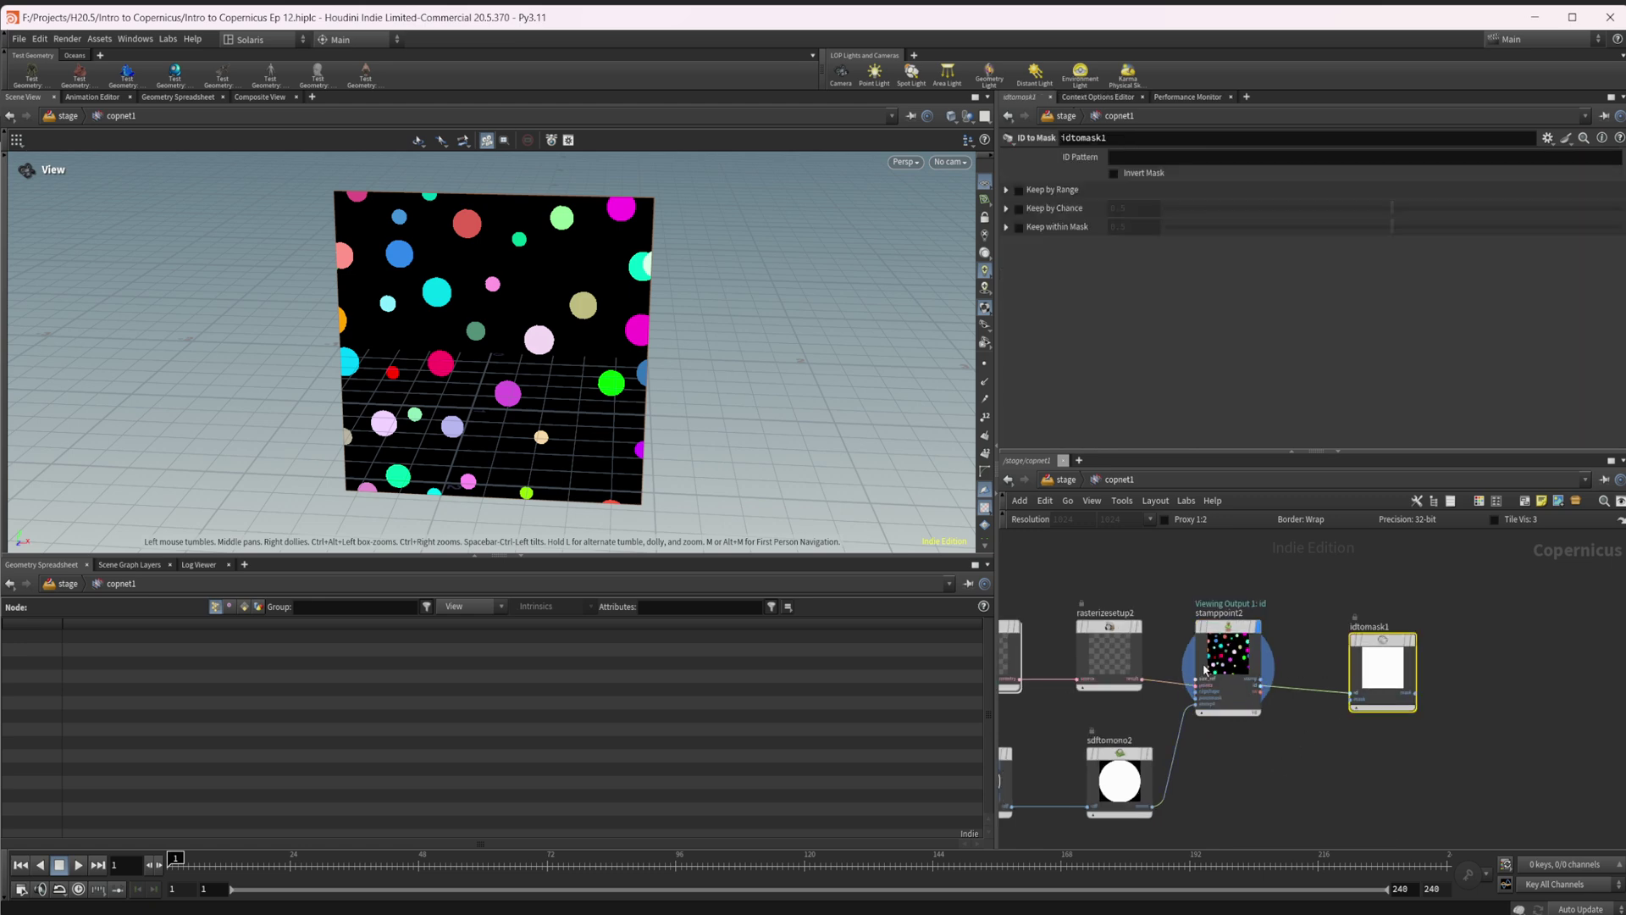
- Show the id plane of stamppoint2 in the Composite View and inspect the pixel ID values of the circles
left_click(265, 98)
scroll(544, 335, "up", 2)
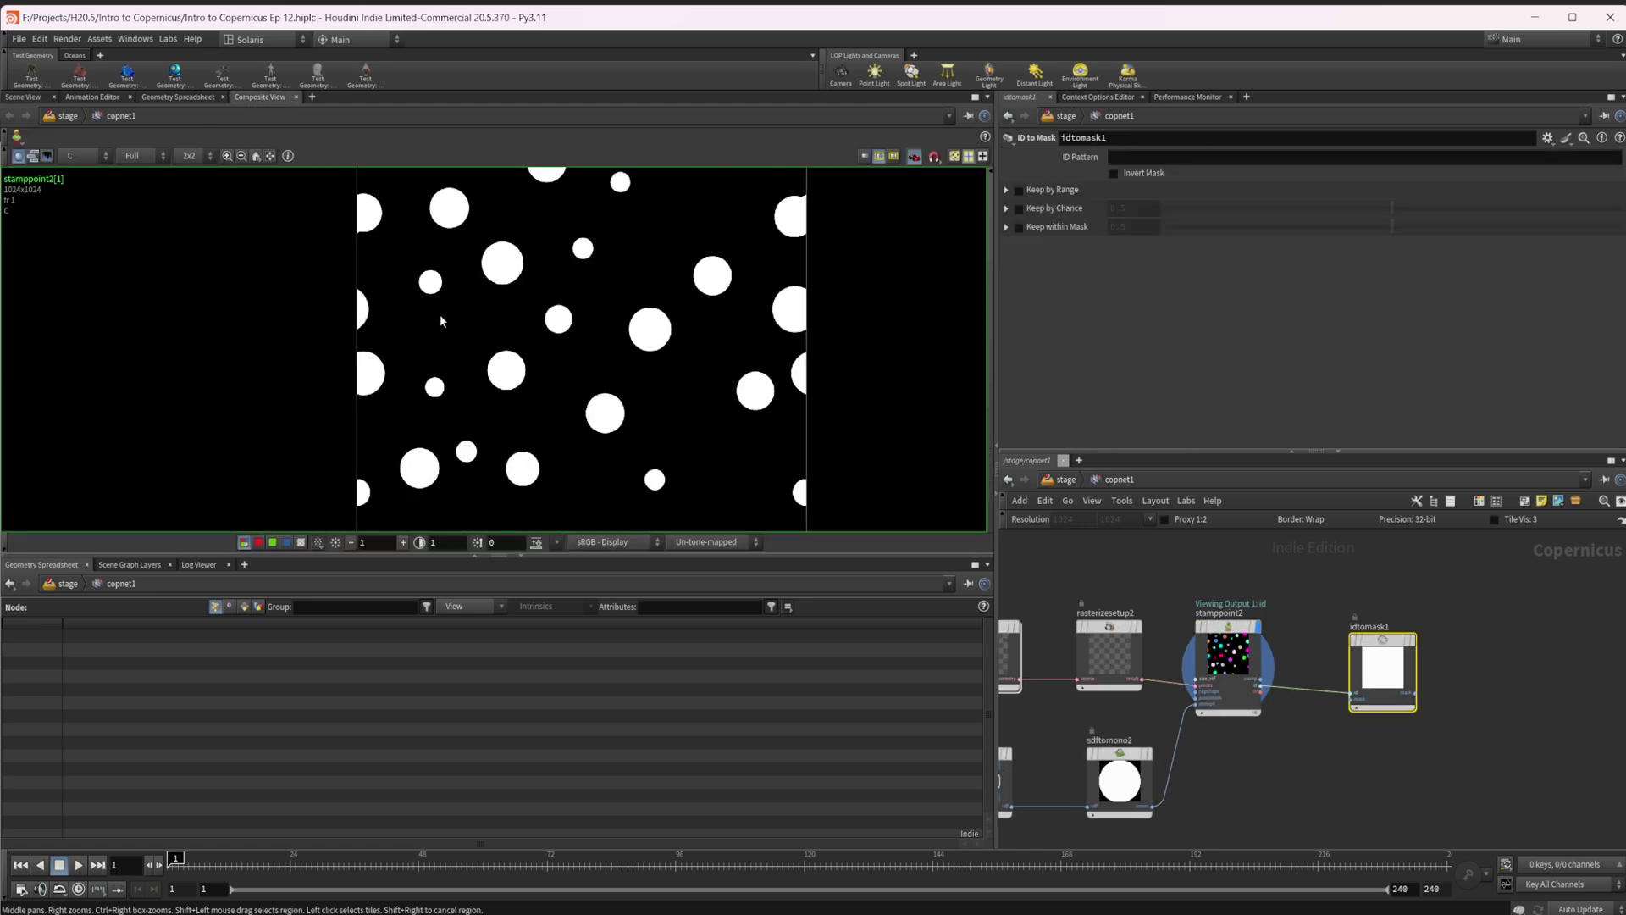
left_click(85, 156)
left_click(80, 204)
right_click(529, 327)
left_click(581, 480)
scroll(510, 289, "up", 3)
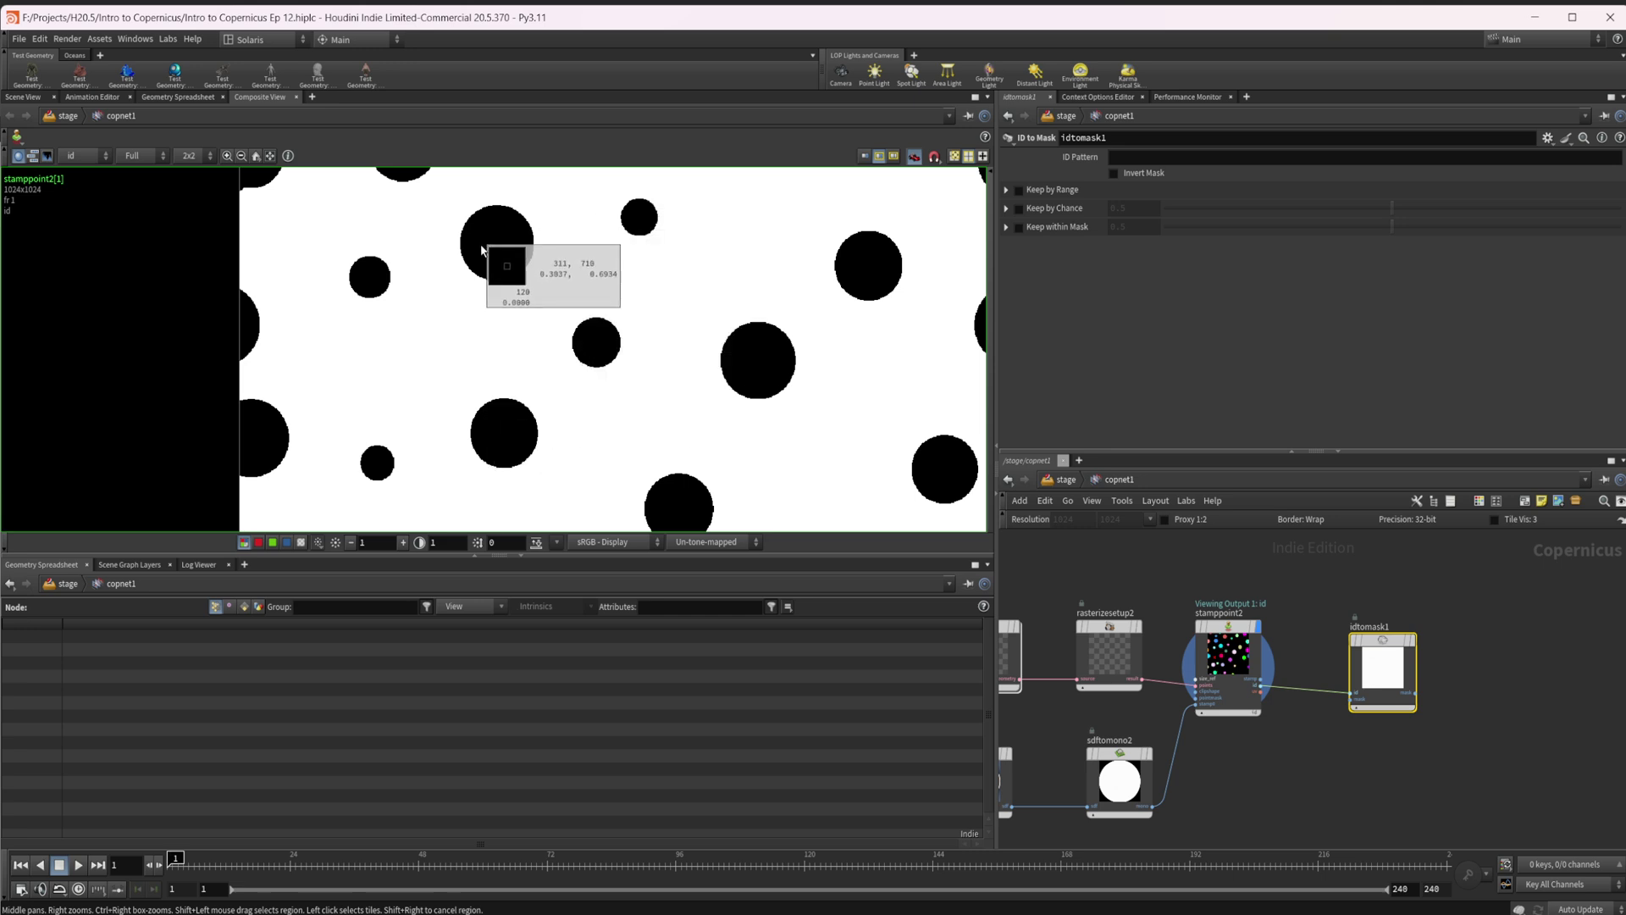
right_click(543, 348)
left_click(554, 499)
- Display the output of the idtomask1 node in the Composite View
left_click(1361, 730)
middle_click_drag(1358, 730, 1311, 732)
left_click_drag(1321, 689, 1324, 685)
key("r")
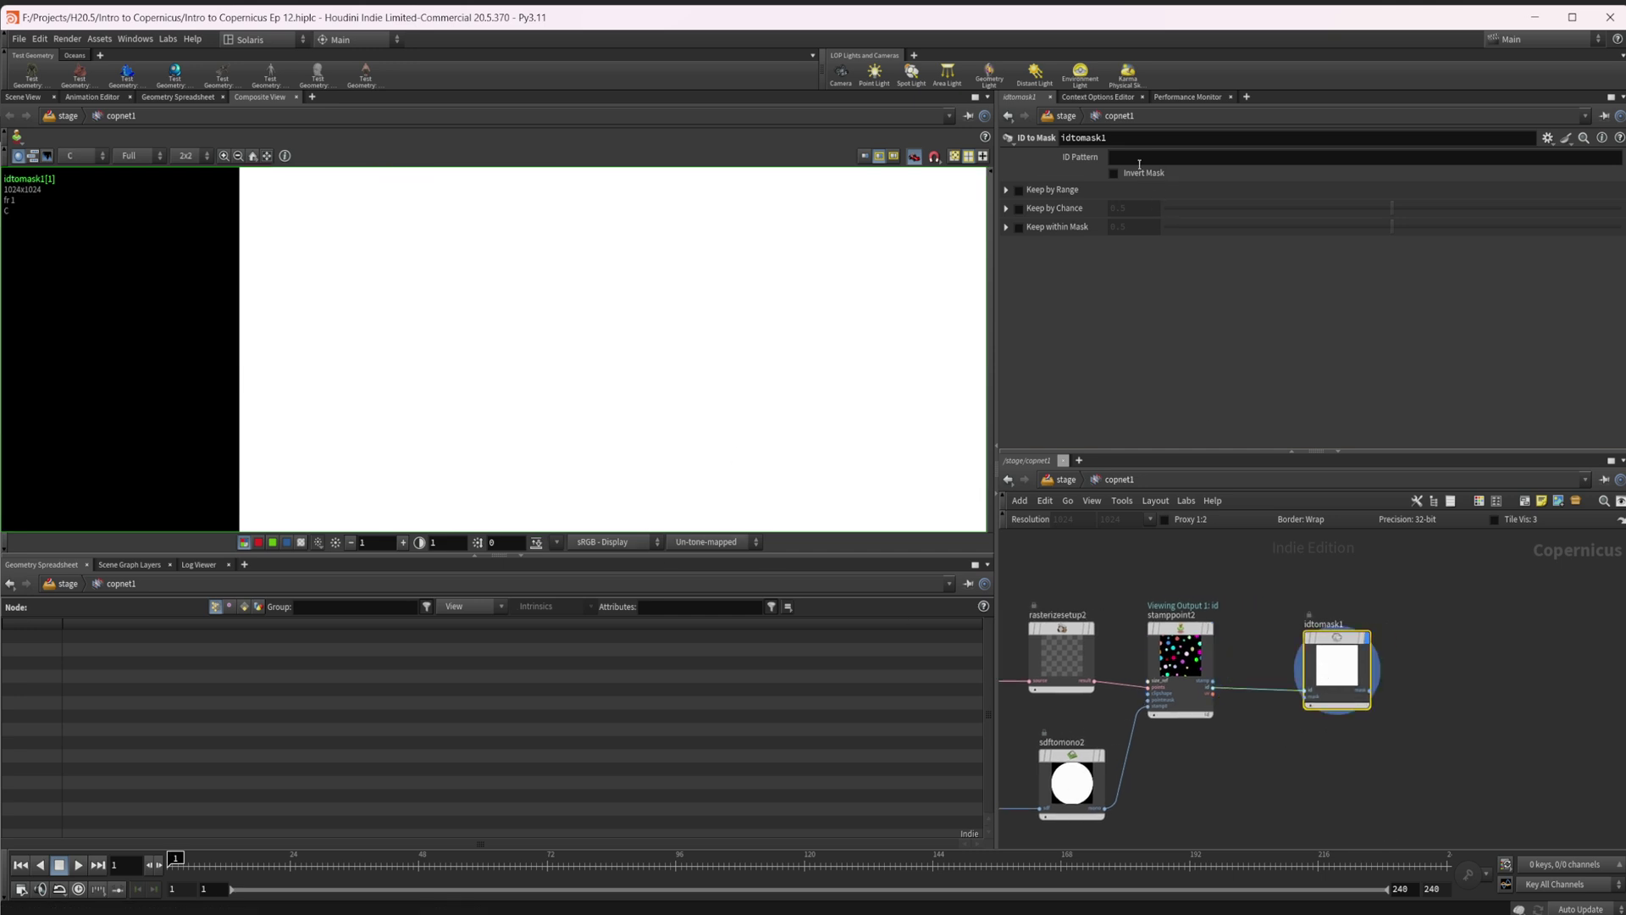
- Set the ID Pattern of idtomask1 to ^120 and check the resulting mask
left_click(1152, 157)
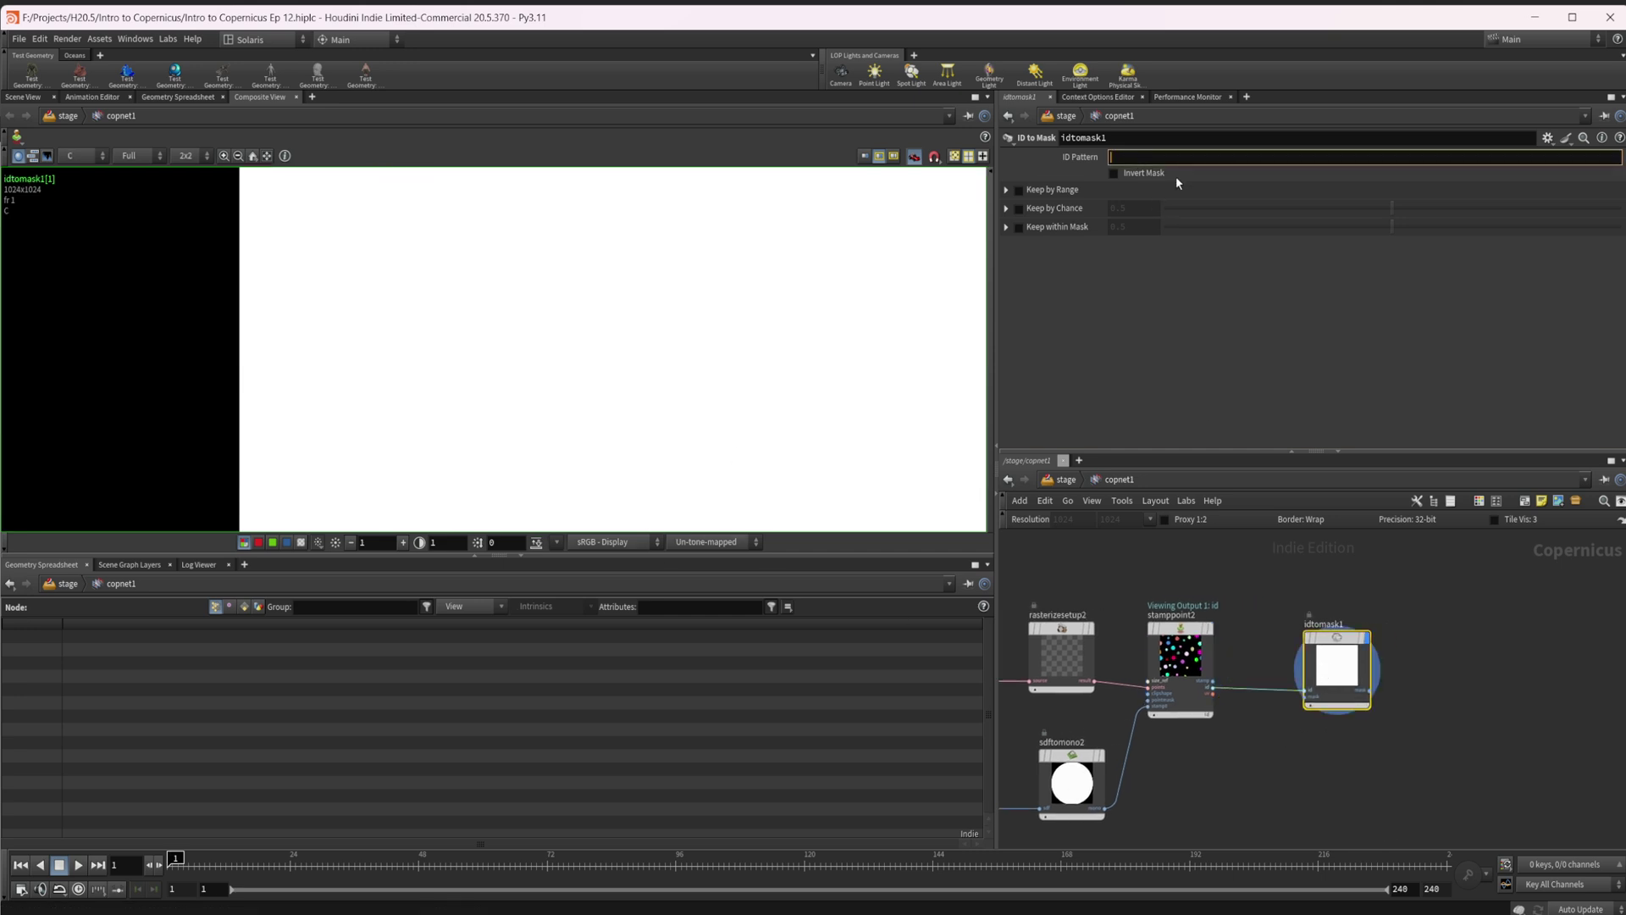
type("^120")
key("Return")
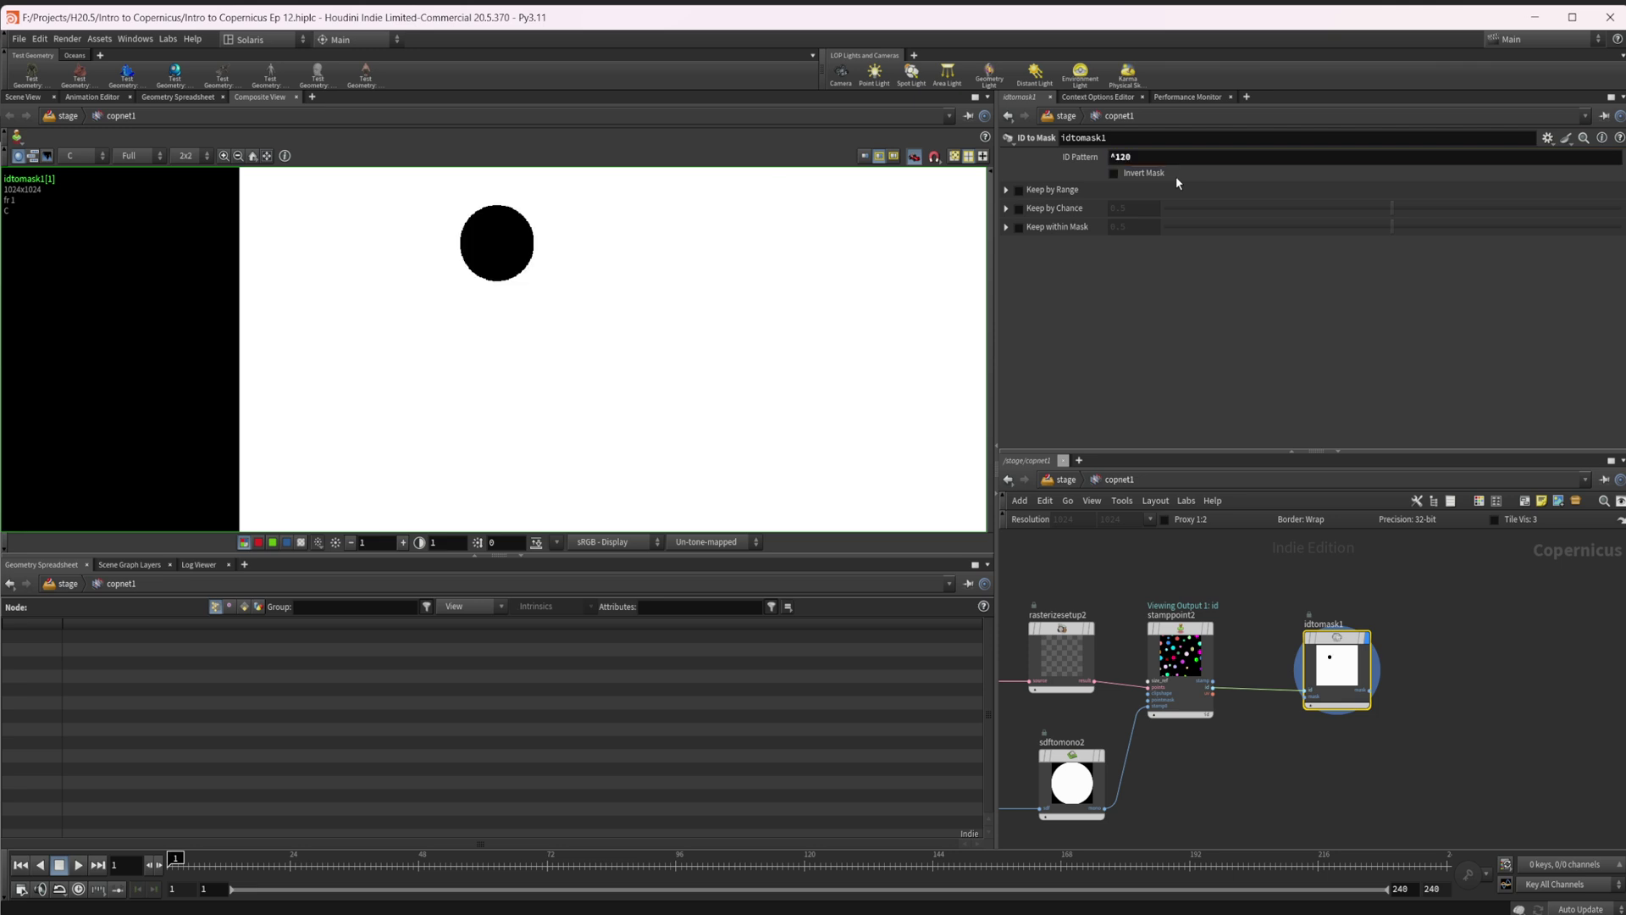
scroll(633, 336, "down", 4)
scroll(641, 330, "up", 4)
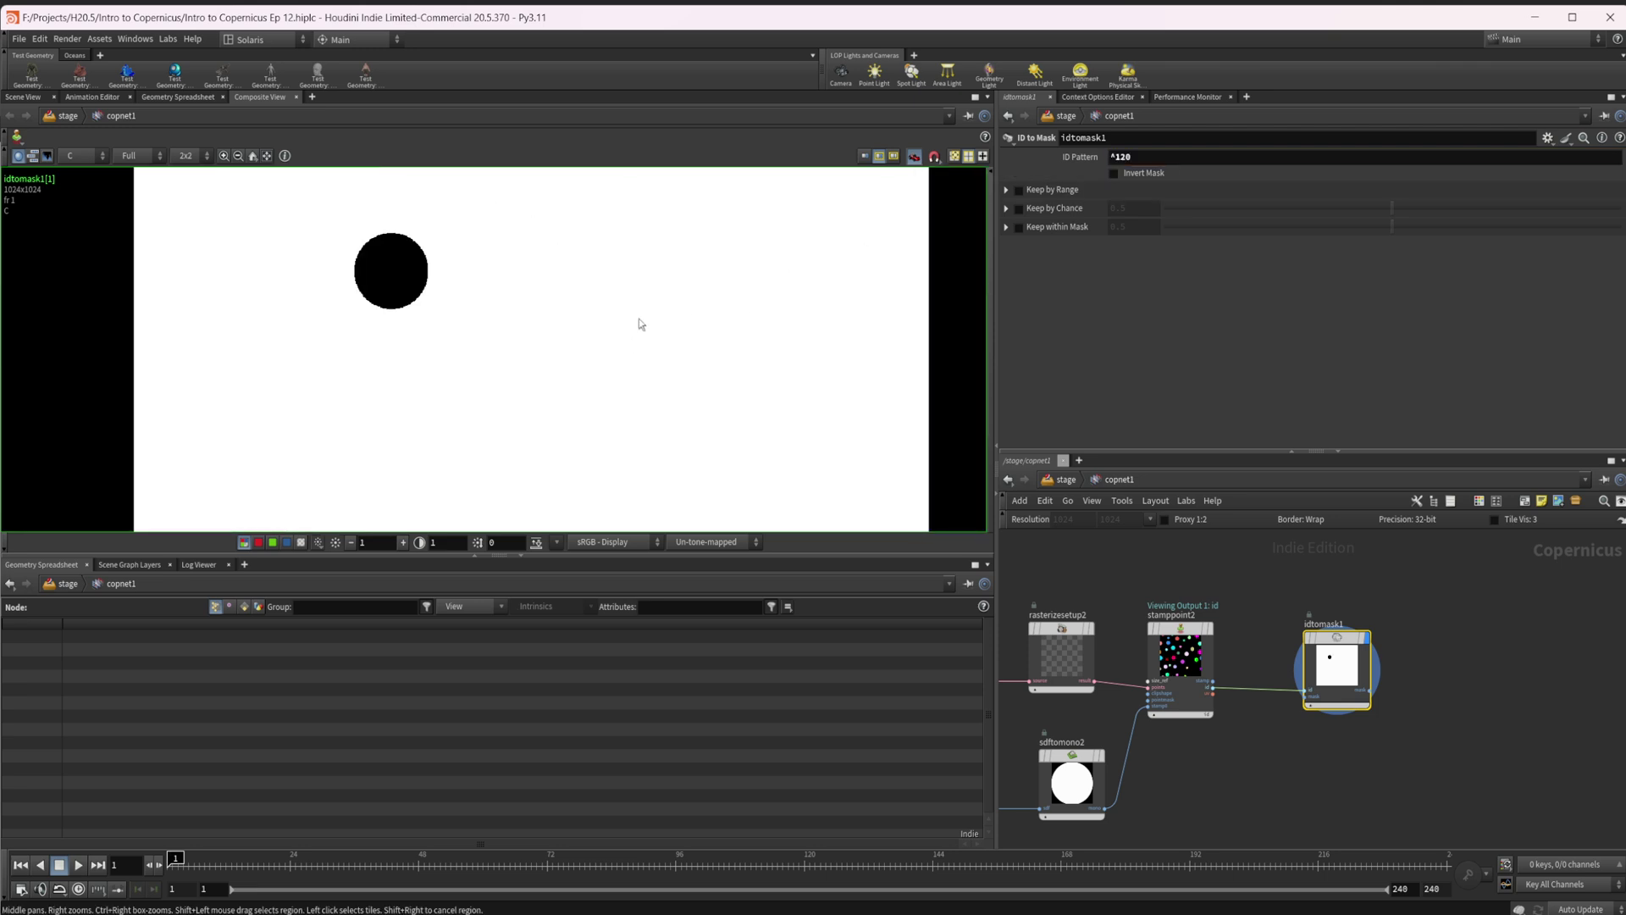
scroll(611, 320, "down", 3)
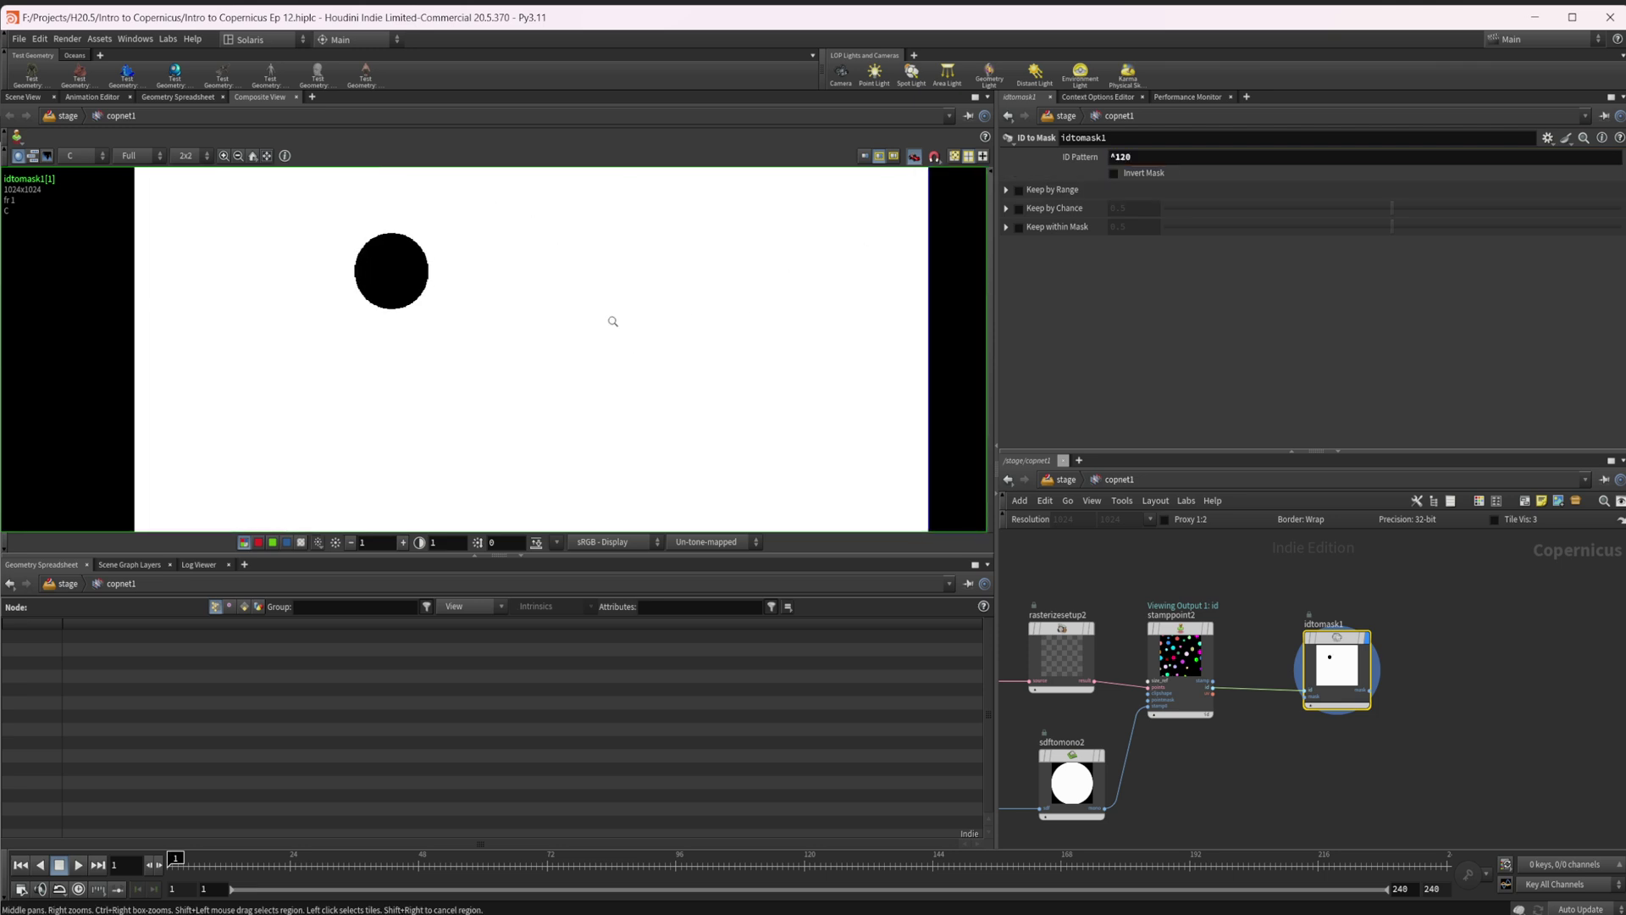
- Try the expression id>120 as the ID Pattern of idtomask1
left_click(1150, 158)
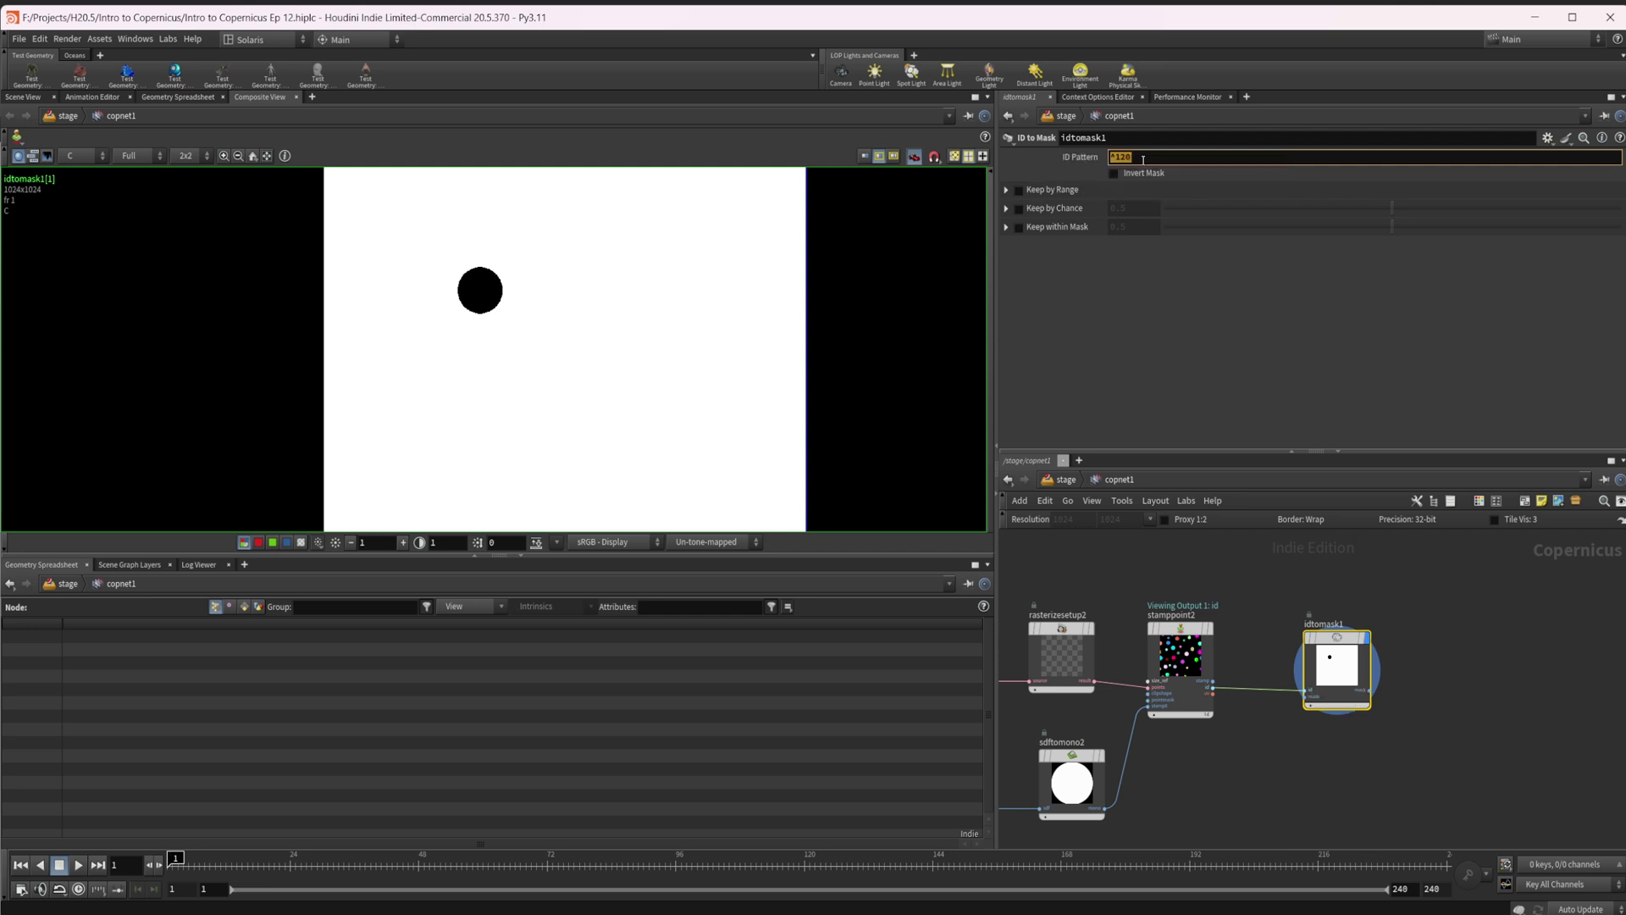
type("id>120")
key("Return")
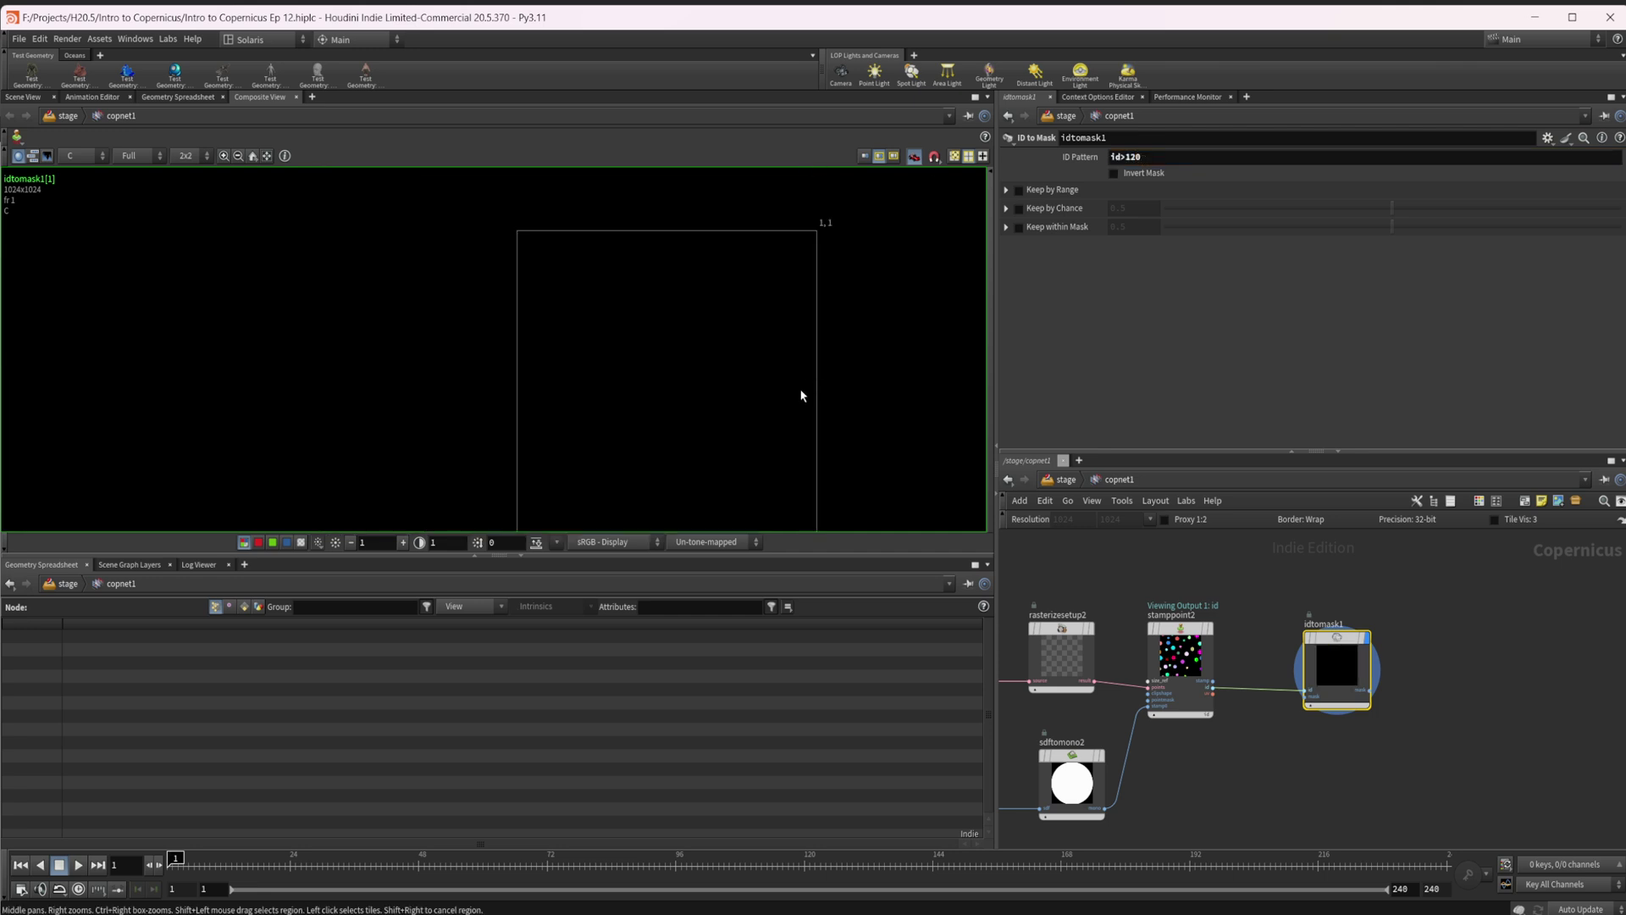
middle_click_drag(806, 395, 737, 333)
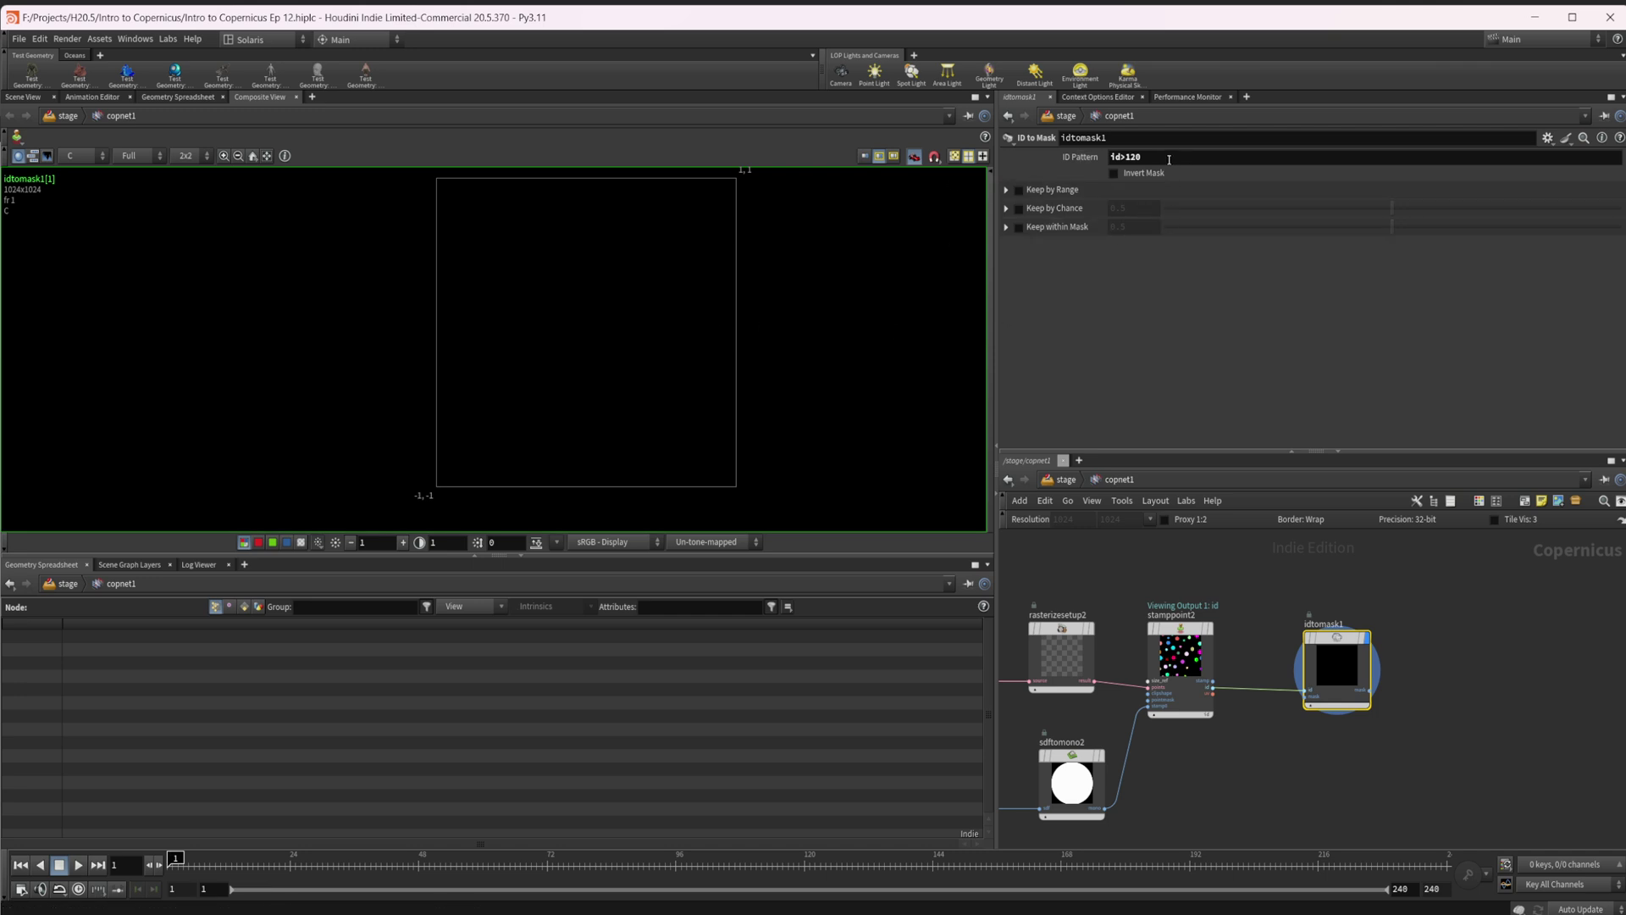
scroll(1323, 675, "up", 3)
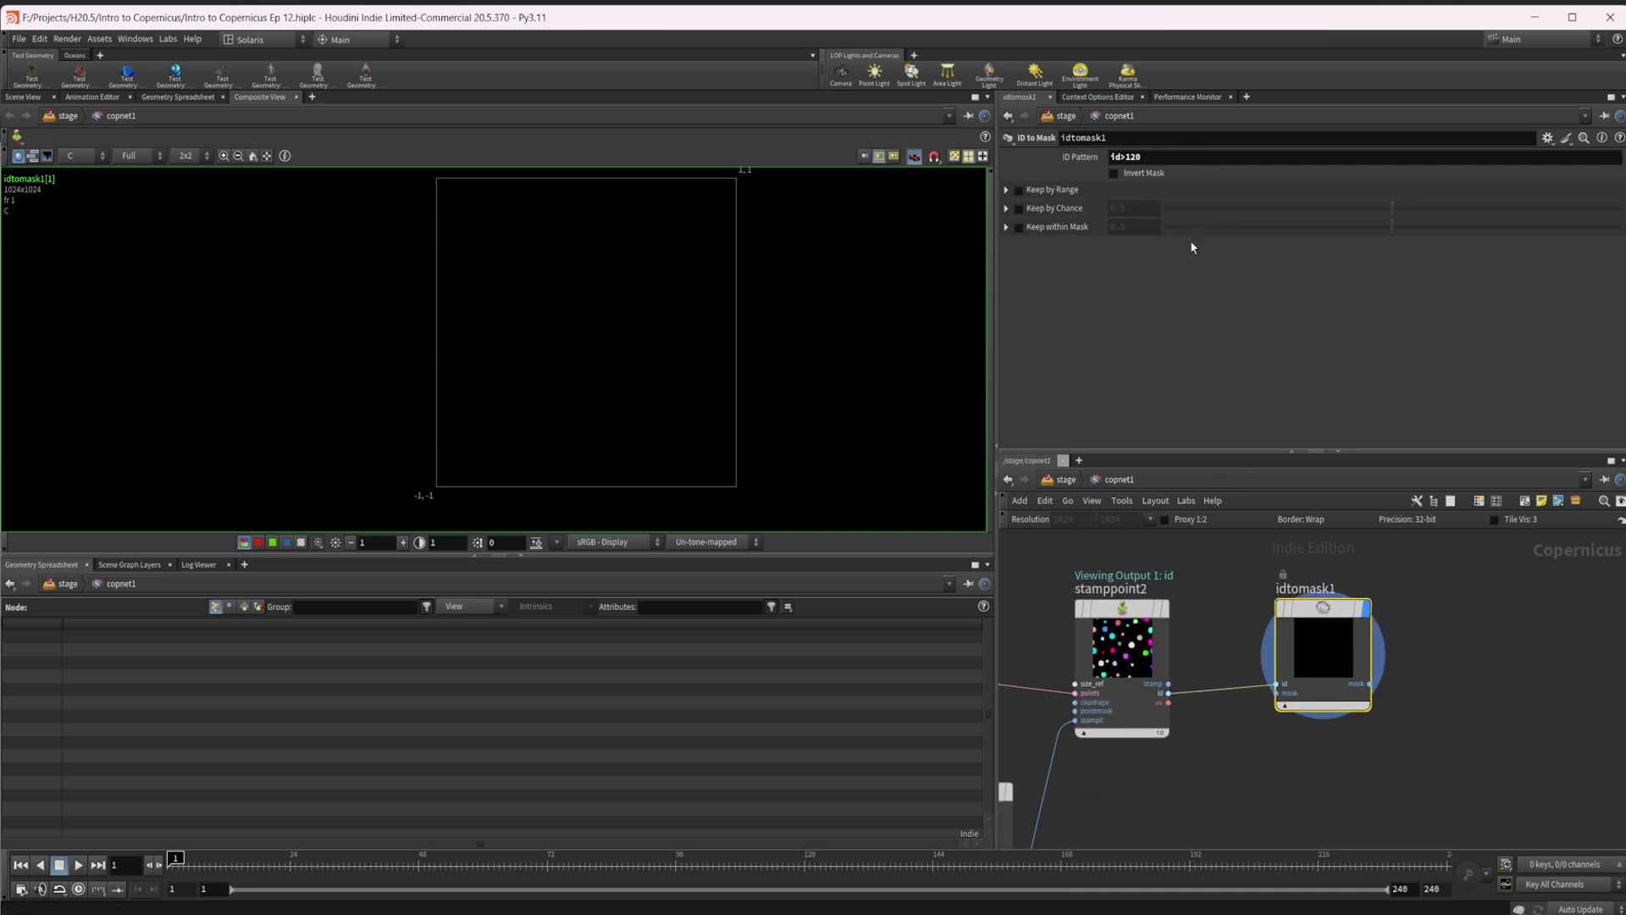
- Clear the ID Pattern of idtomask1
double_click(1117, 157)
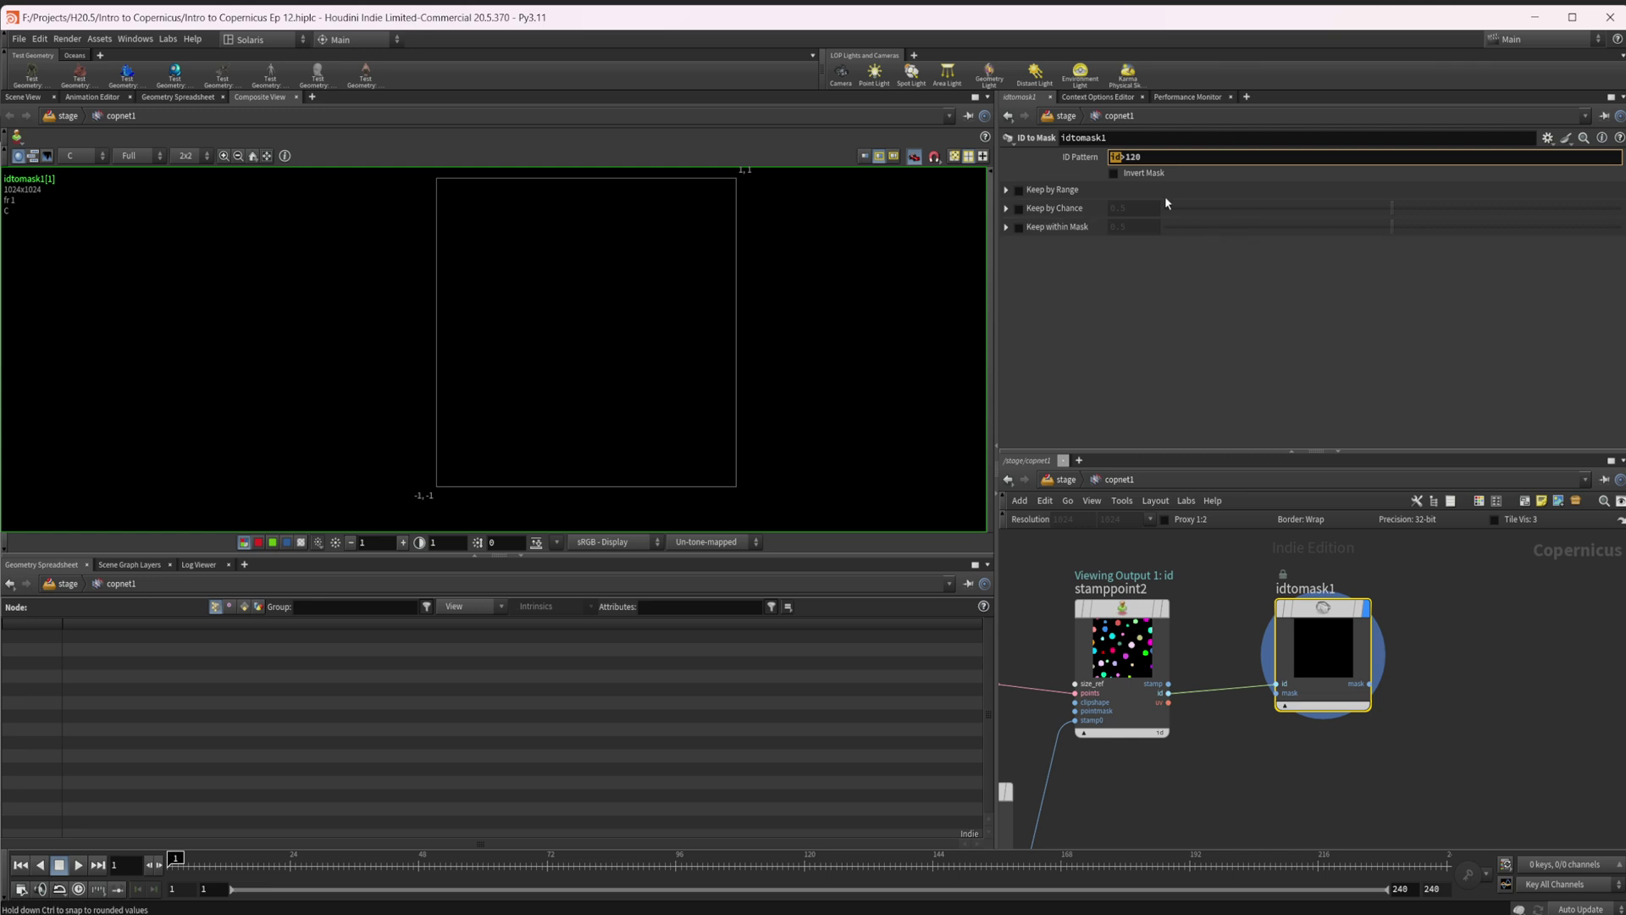
left_click_drag(1157, 154, 945, 157)
key("BackSpace")
left_click(1229, 559)
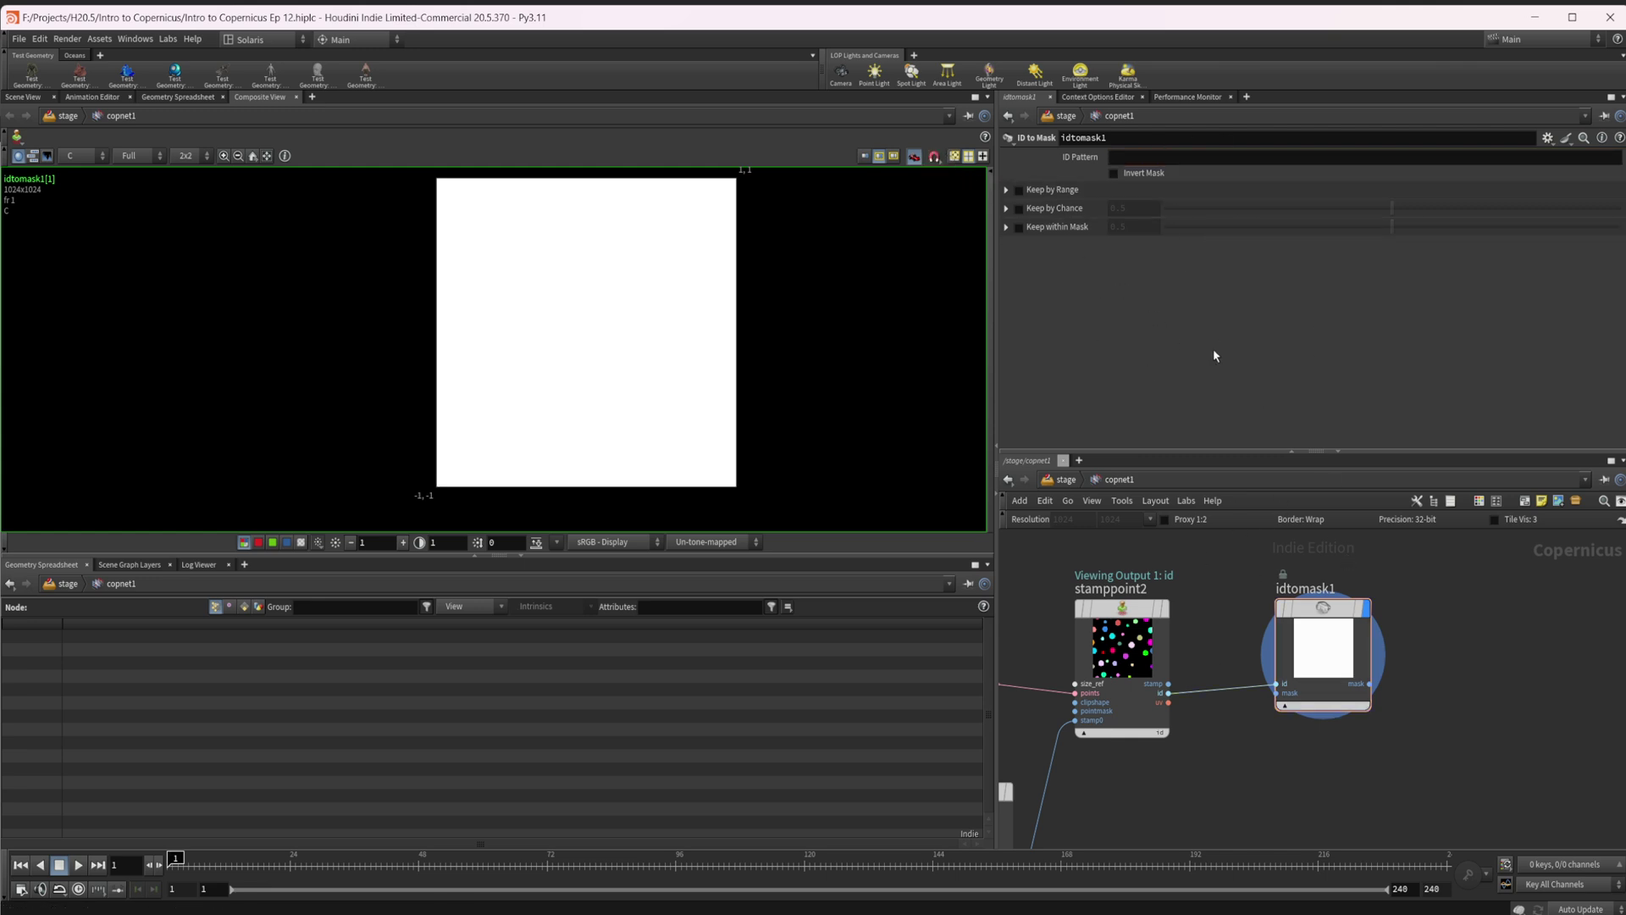
middle_click_drag(676, 291, 641, 306)
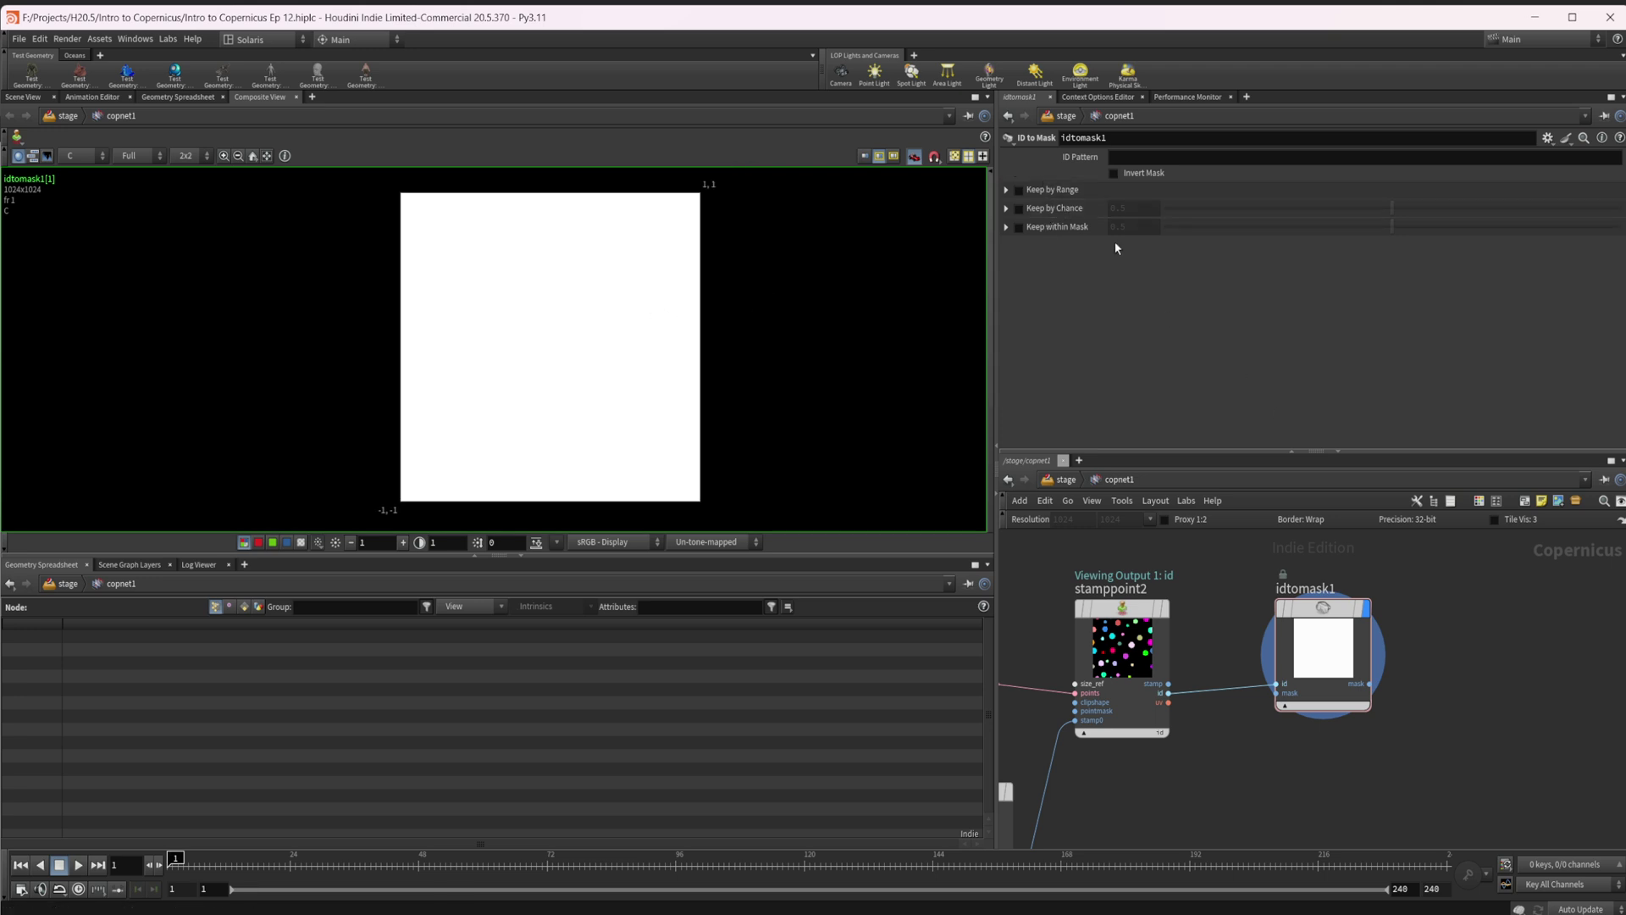
- Enable Keep by Range on idtomask1 and try the Start ID and End ID limits on and off
left_click(1006, 190)
left_click(1019, 190)
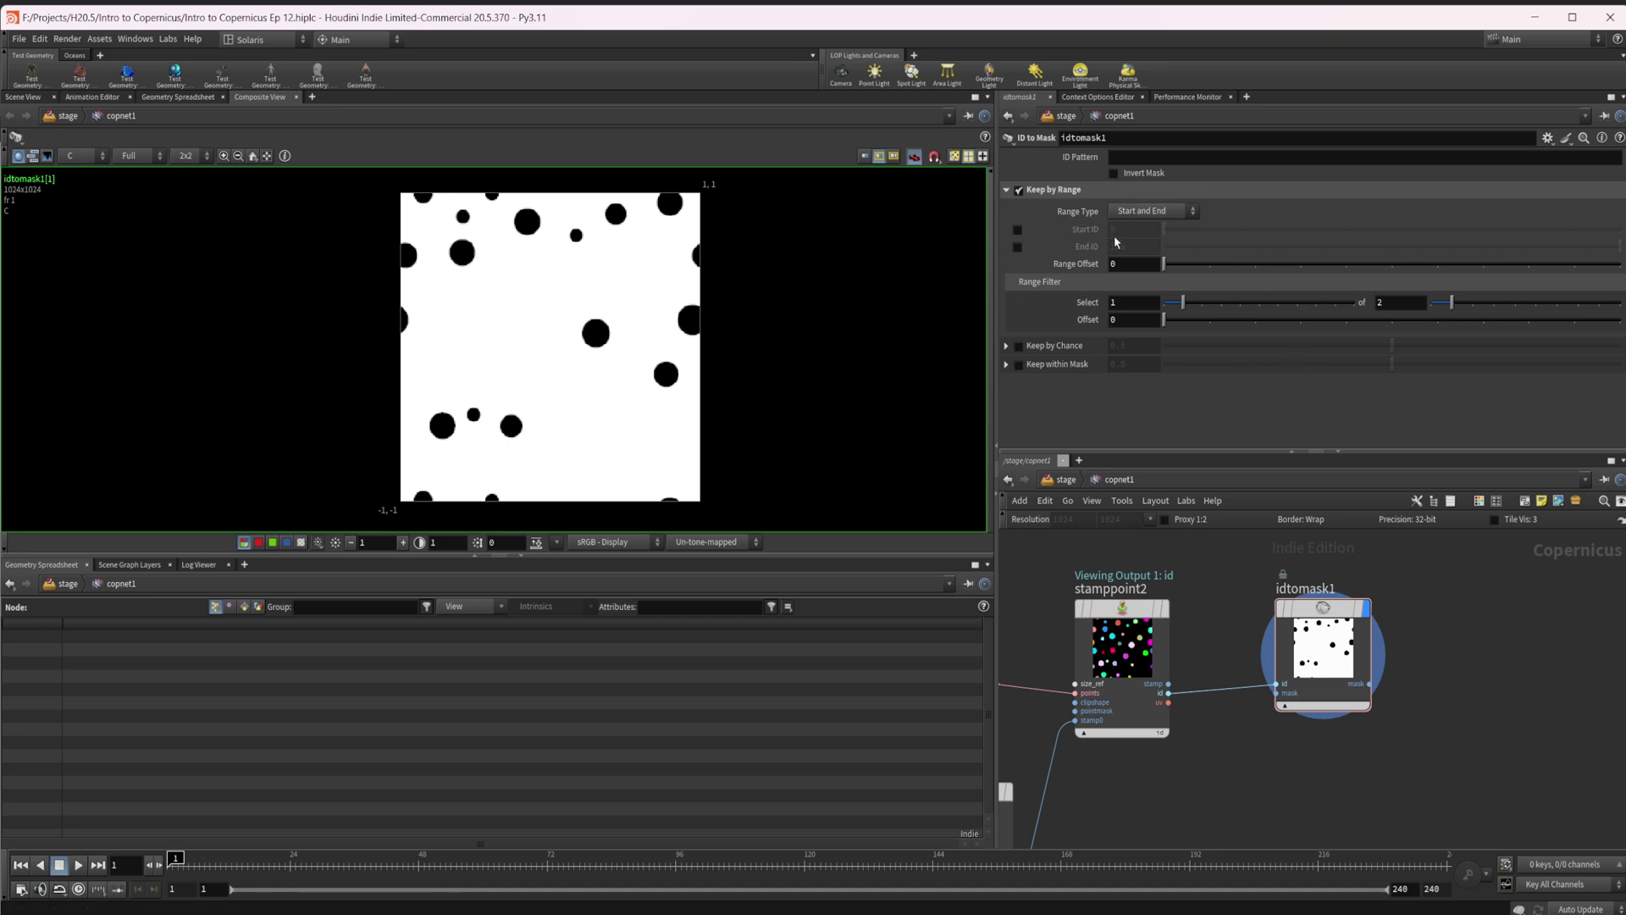
left_click(1017, 229)
left_click(1018, 248)
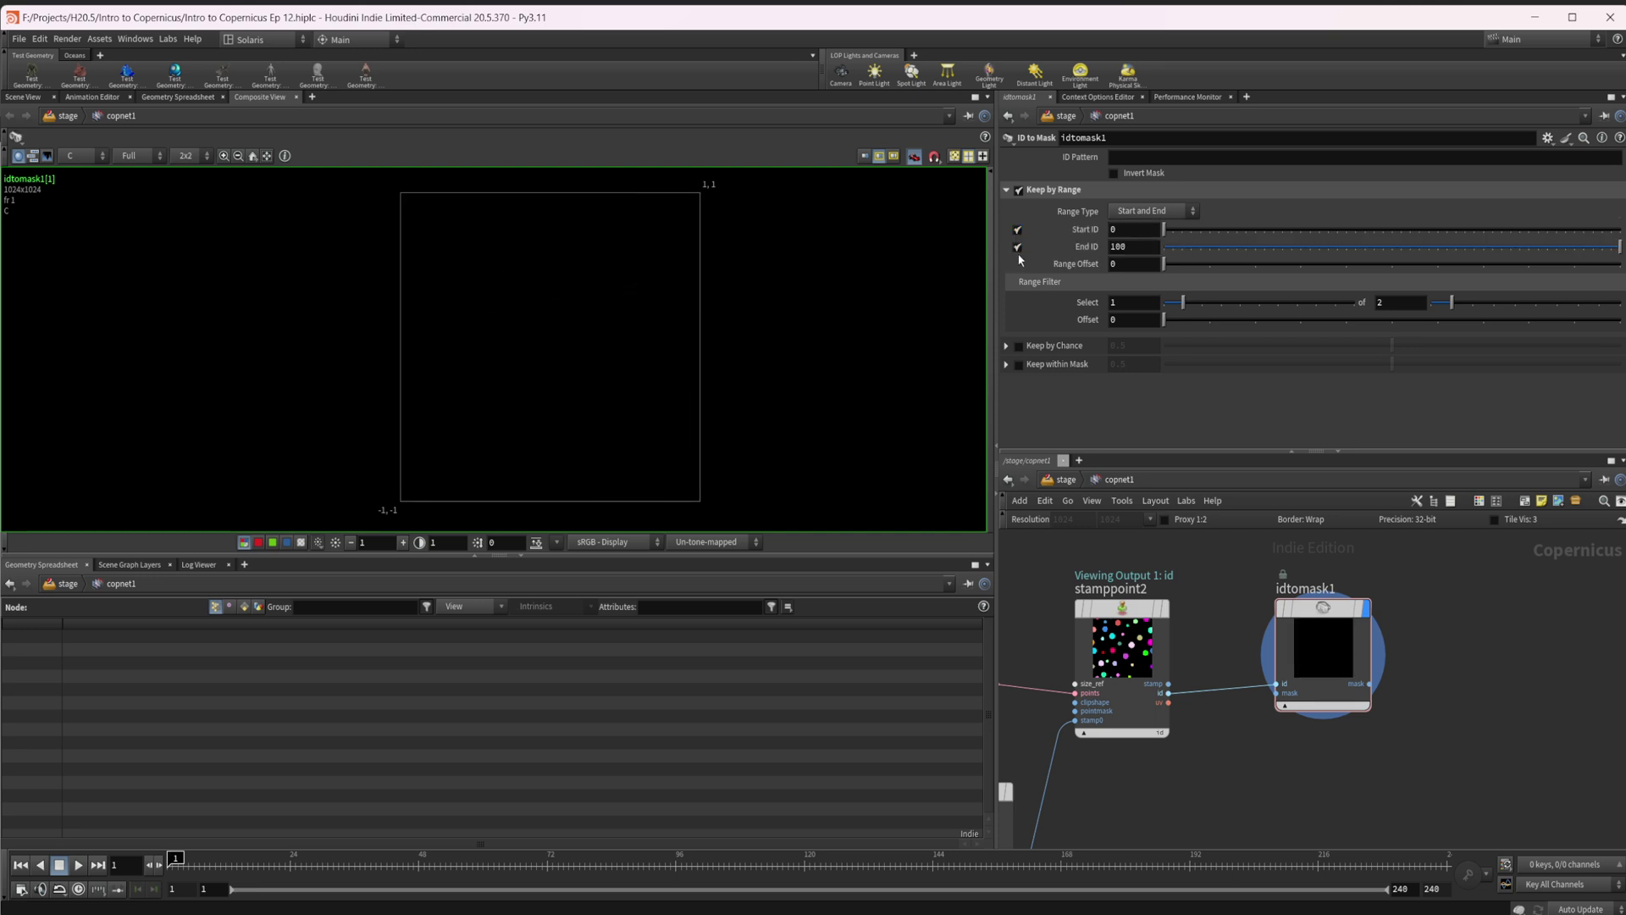
left_click(1018, 248)
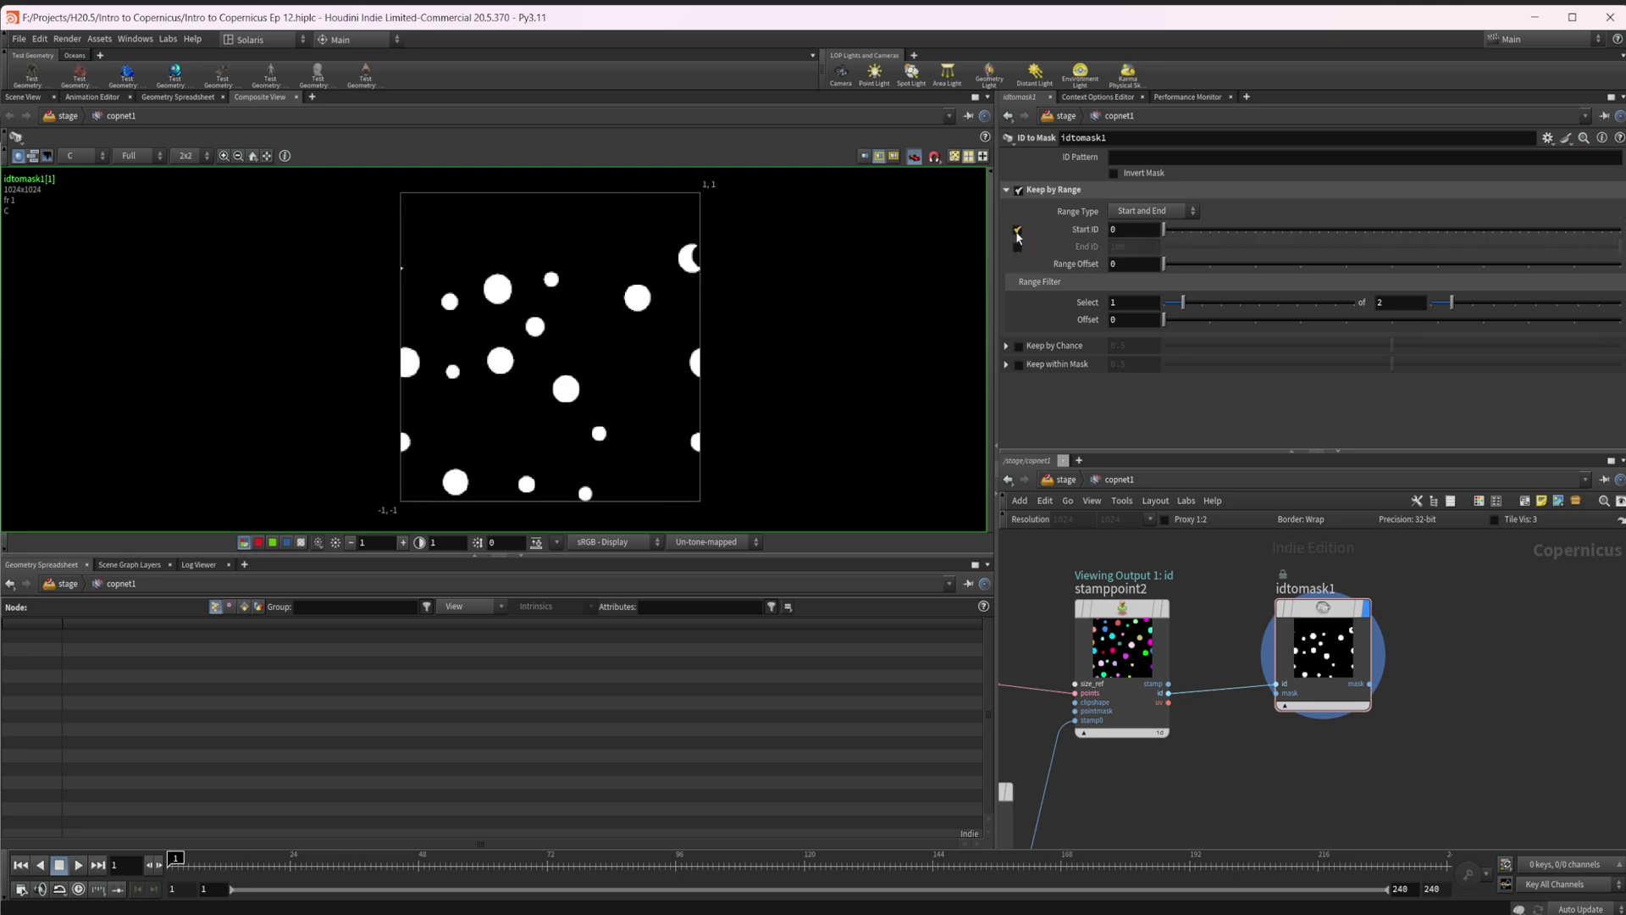
left_click(1018, 230)
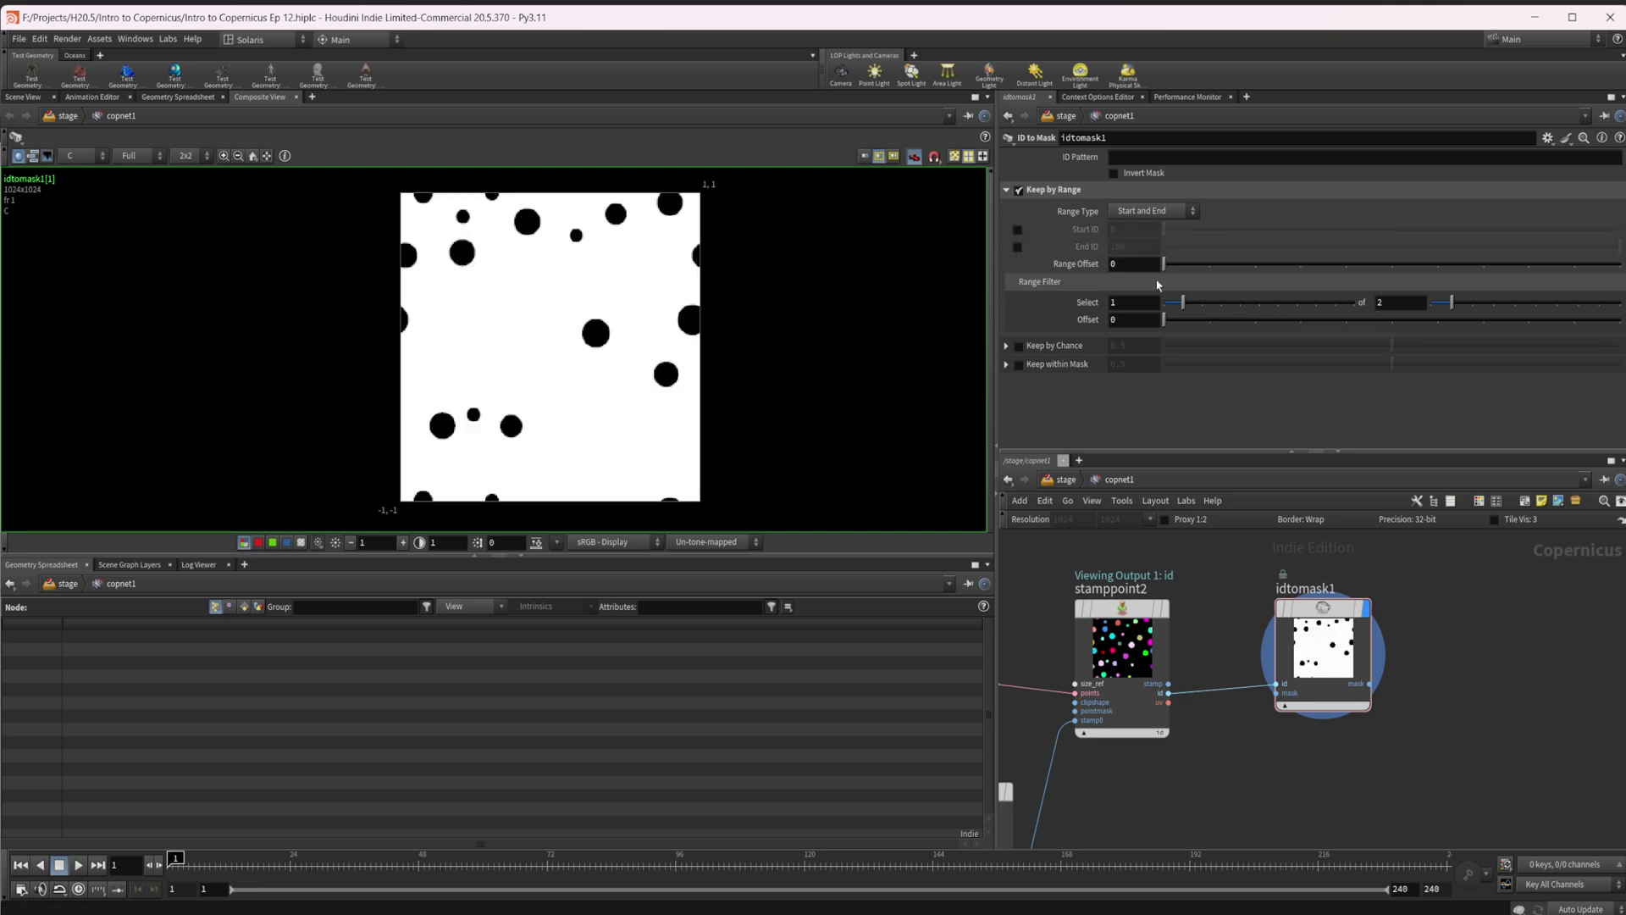
- Set the Range Offset to 1 and enable both the Start ID and End ID limits
left_click_drag(1178, 272, 1196, 270)
left_click(1018, 230)
left_click(1018, 247)
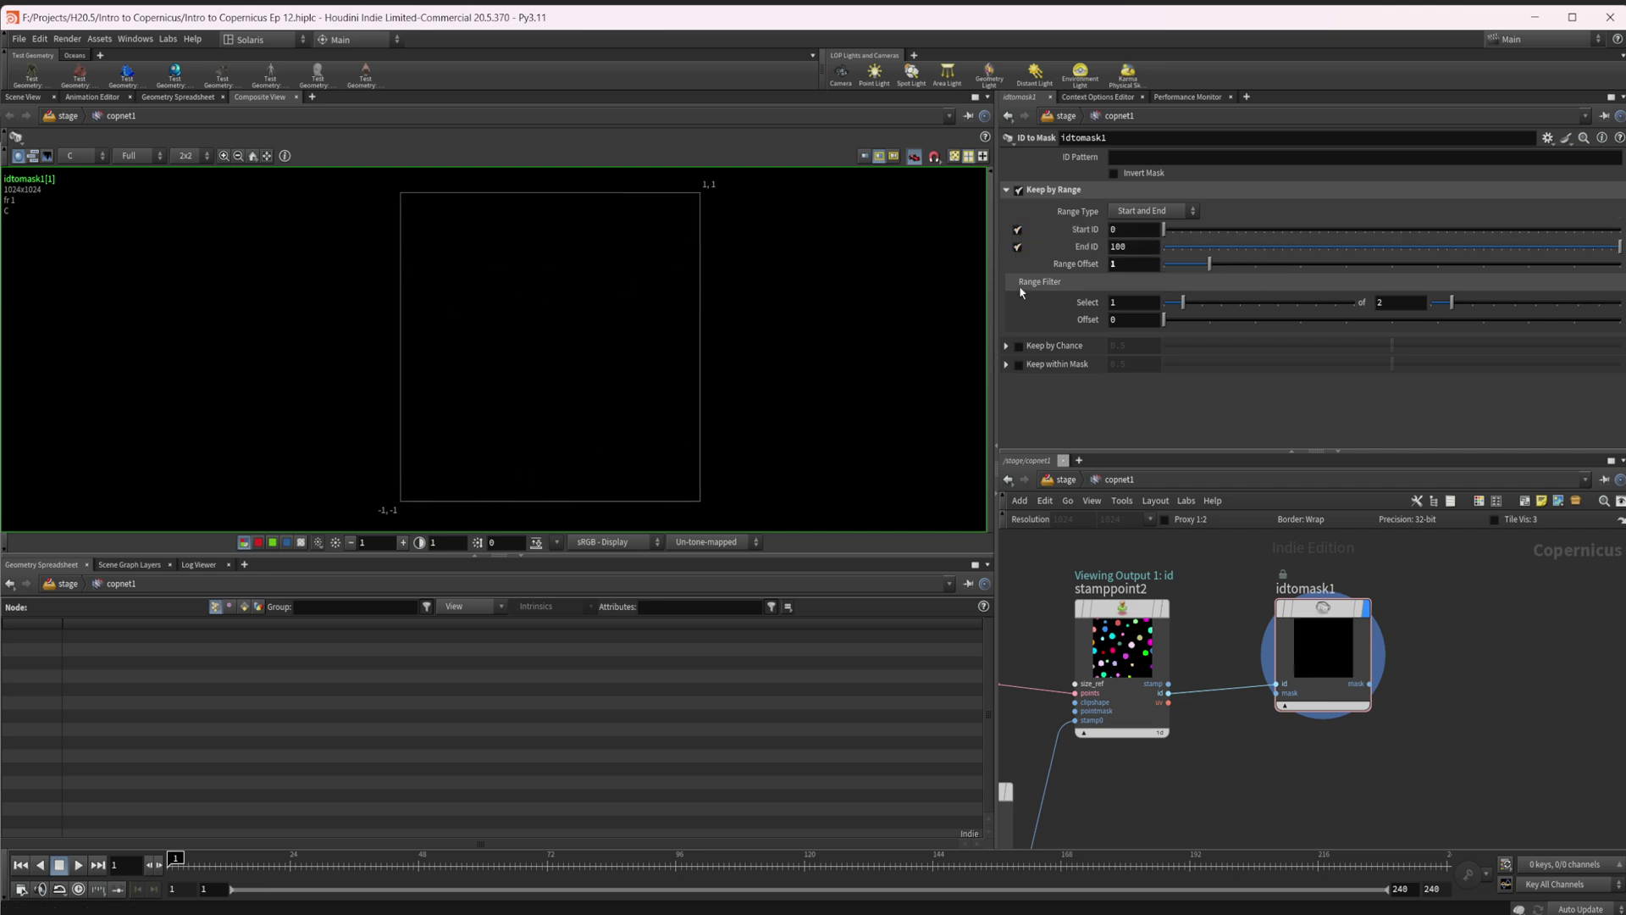
- Set the Start ID to 100 and the End ID to 153
left_click_drag(1128, 228, 1041, 233)
type("120")
key("Tab")
type("150")
key("Return")
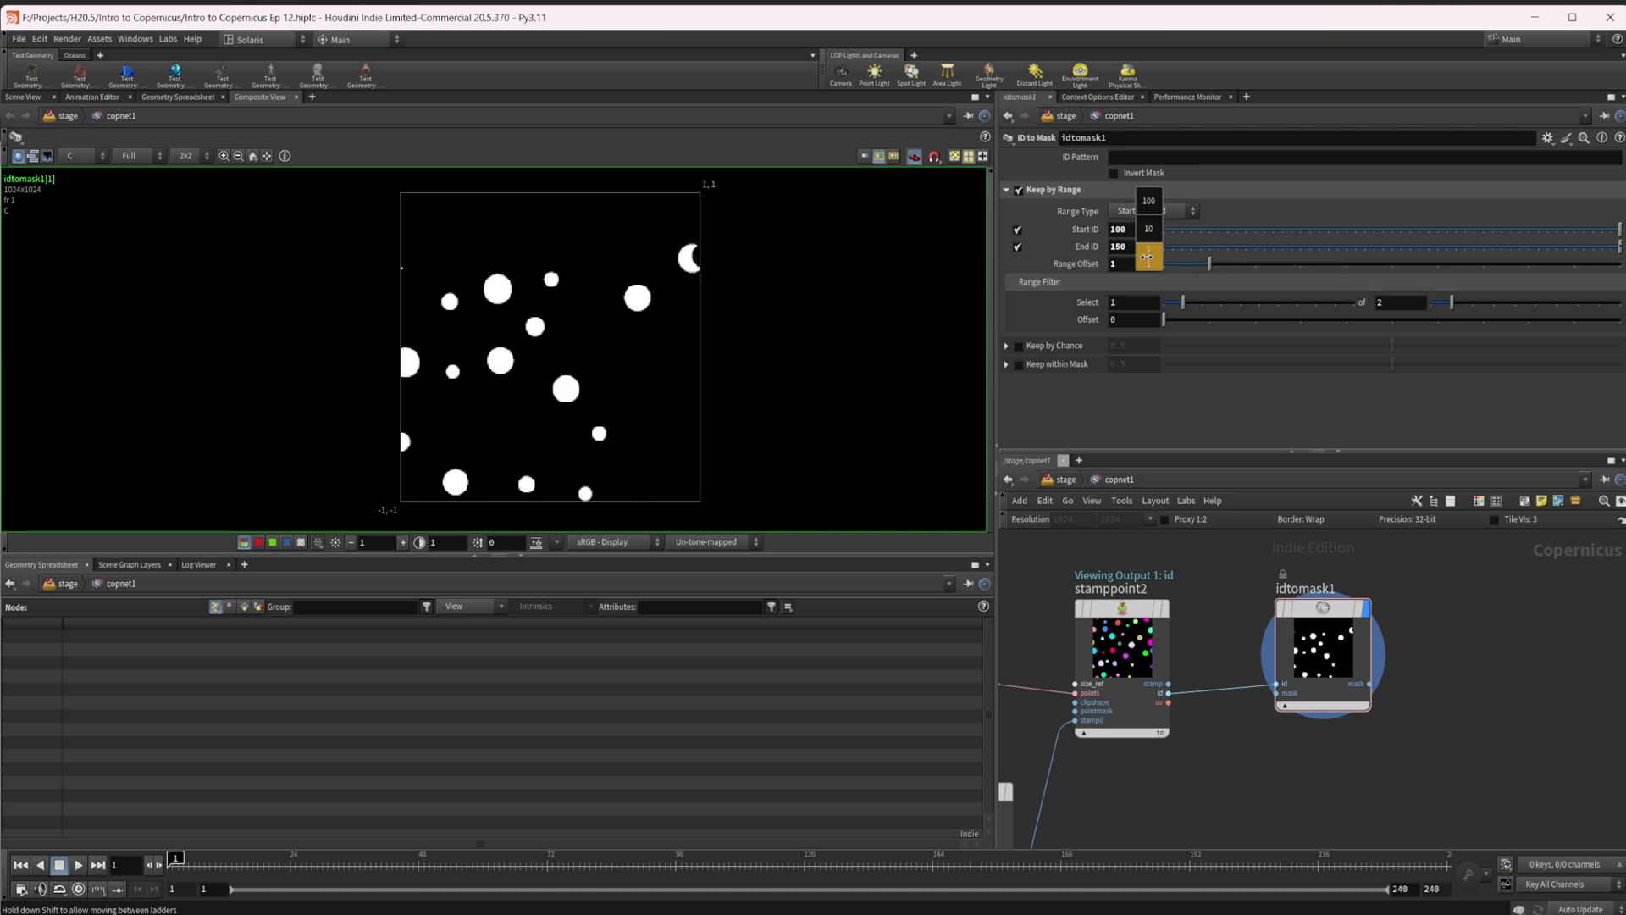
mouse_move(1152, 247)
middle_mouse_down()
mouse_move(1148, 221)
mouse_move(1272, 233)
mouse_move(1148, 241)
mouse_move(1144, 264)
middle_mouse_up()
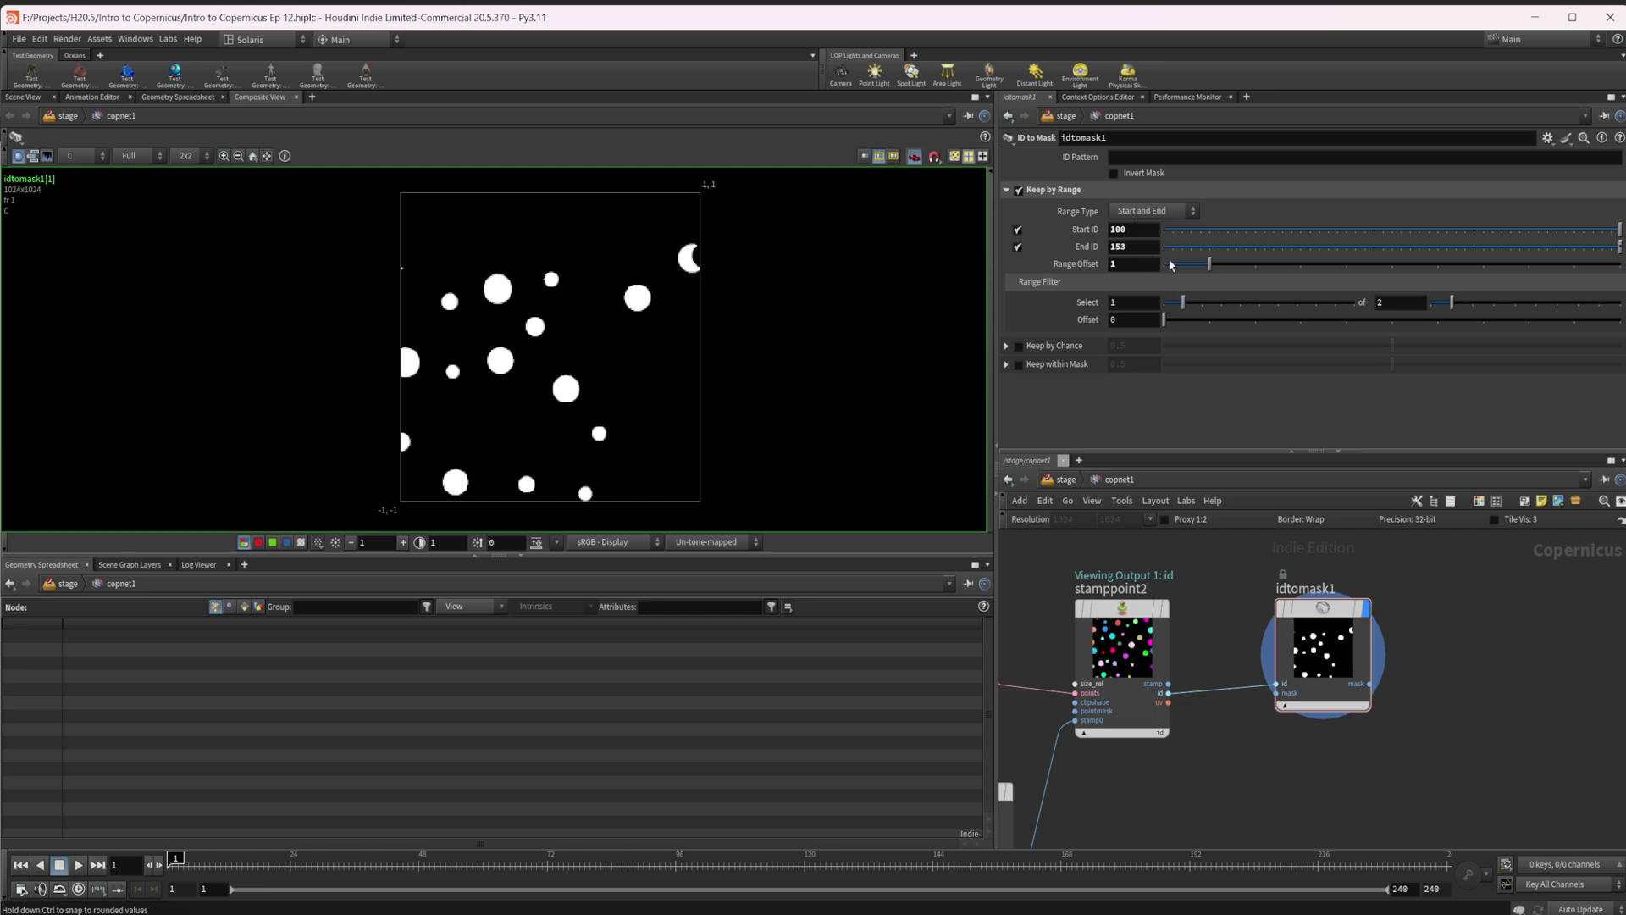
- Raise the Range Offset to 28
left_click_drag(1218, 267, 1529, 273)
middle_click_drag(1145, 264, 1193, 240)
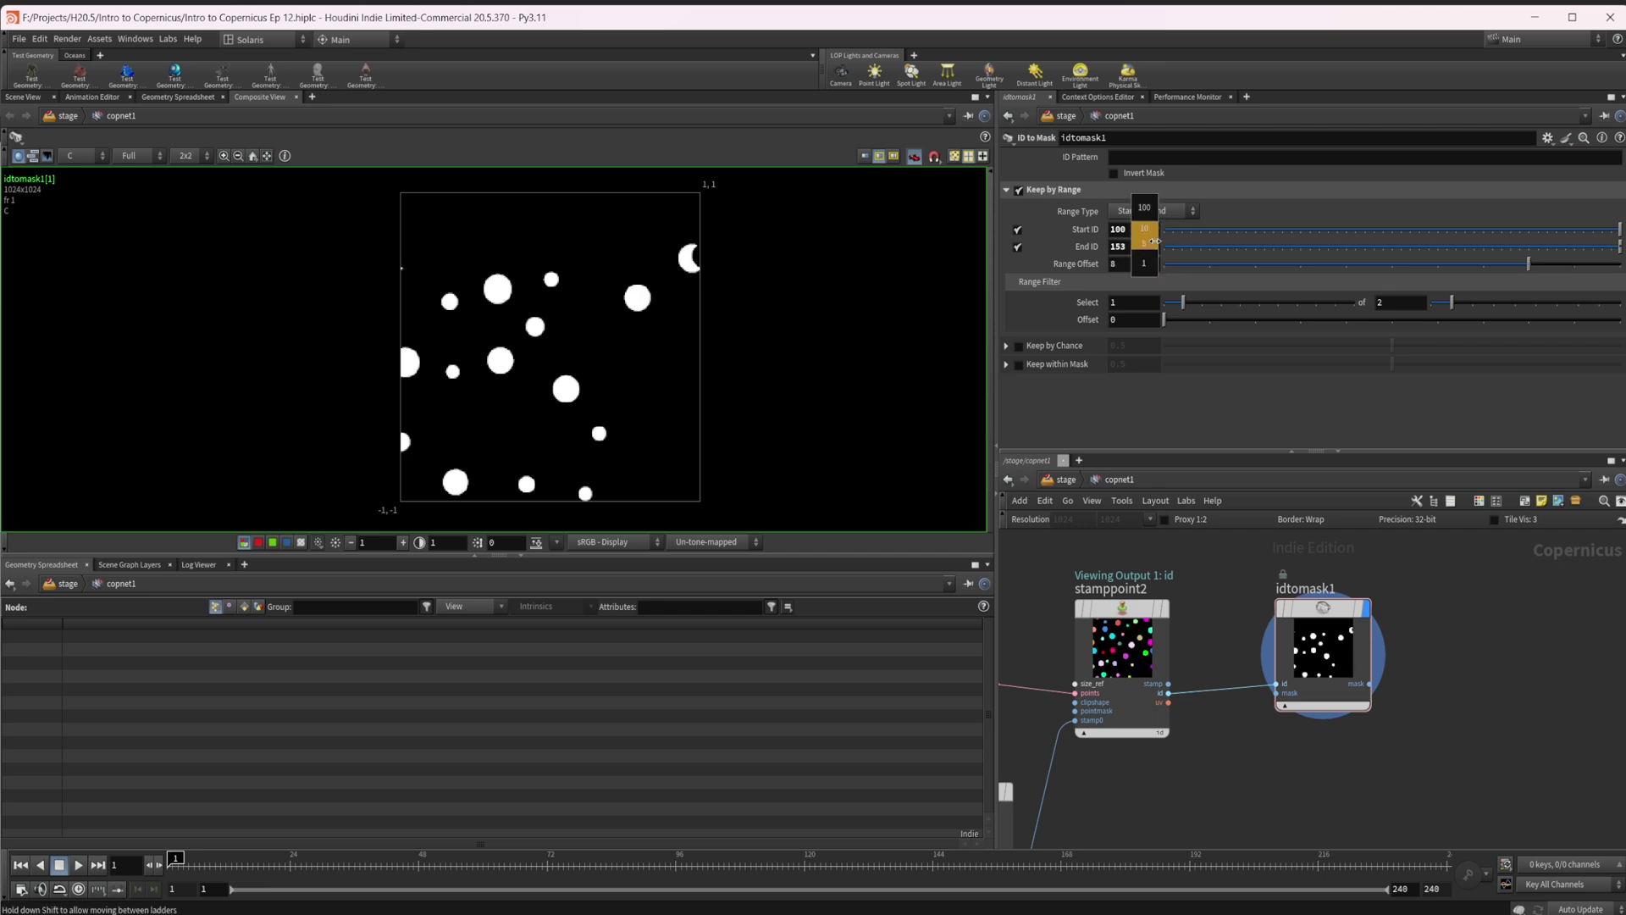
mouse_move(1153, 241)
middle_mouse_down()
mouse_move(1182, 240)
mouse_move(1140, 270)
middle_mouse_up()
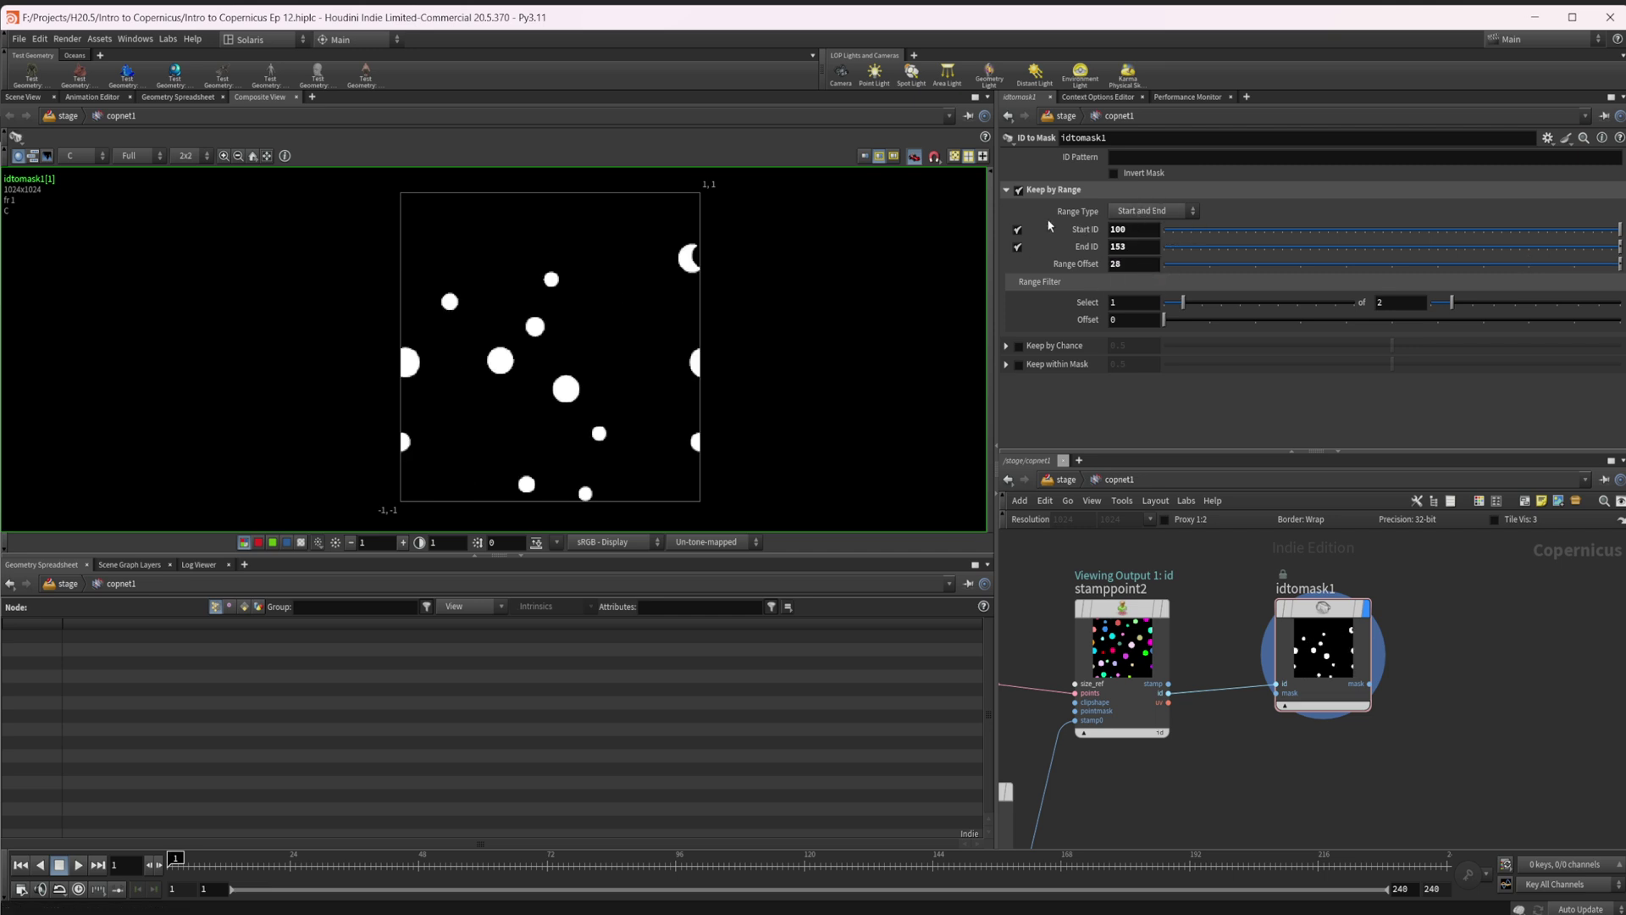
- Disable Keep by Range and enable Keep by Chance on idtomask1 with its settings expanded
left_click(1019, 189)
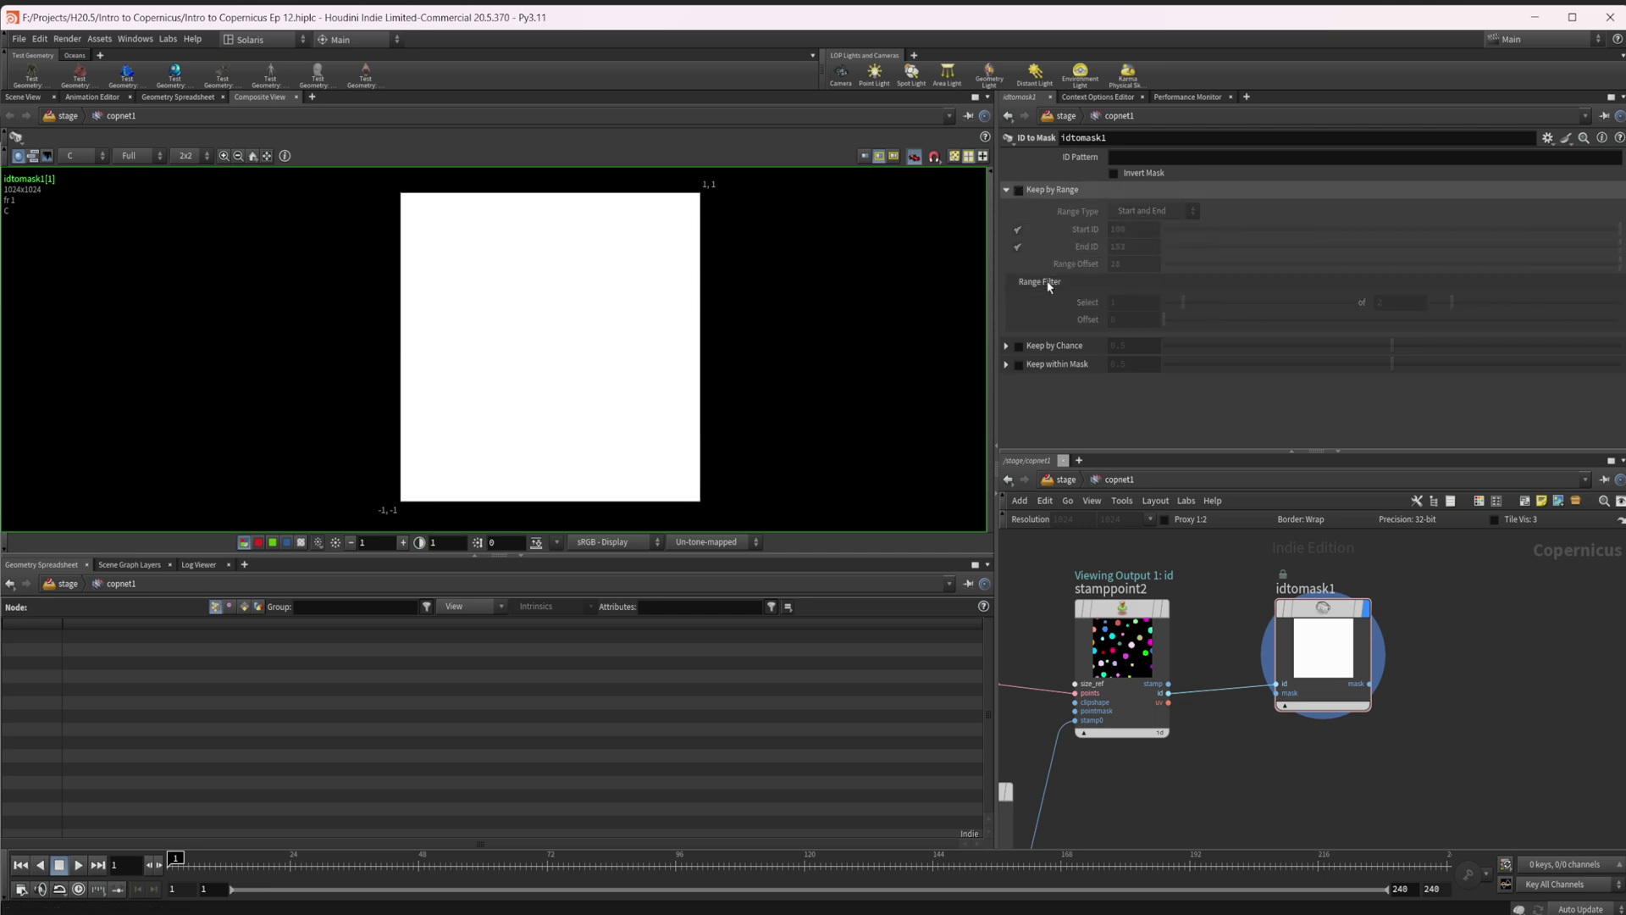
left_click(1022, 347)
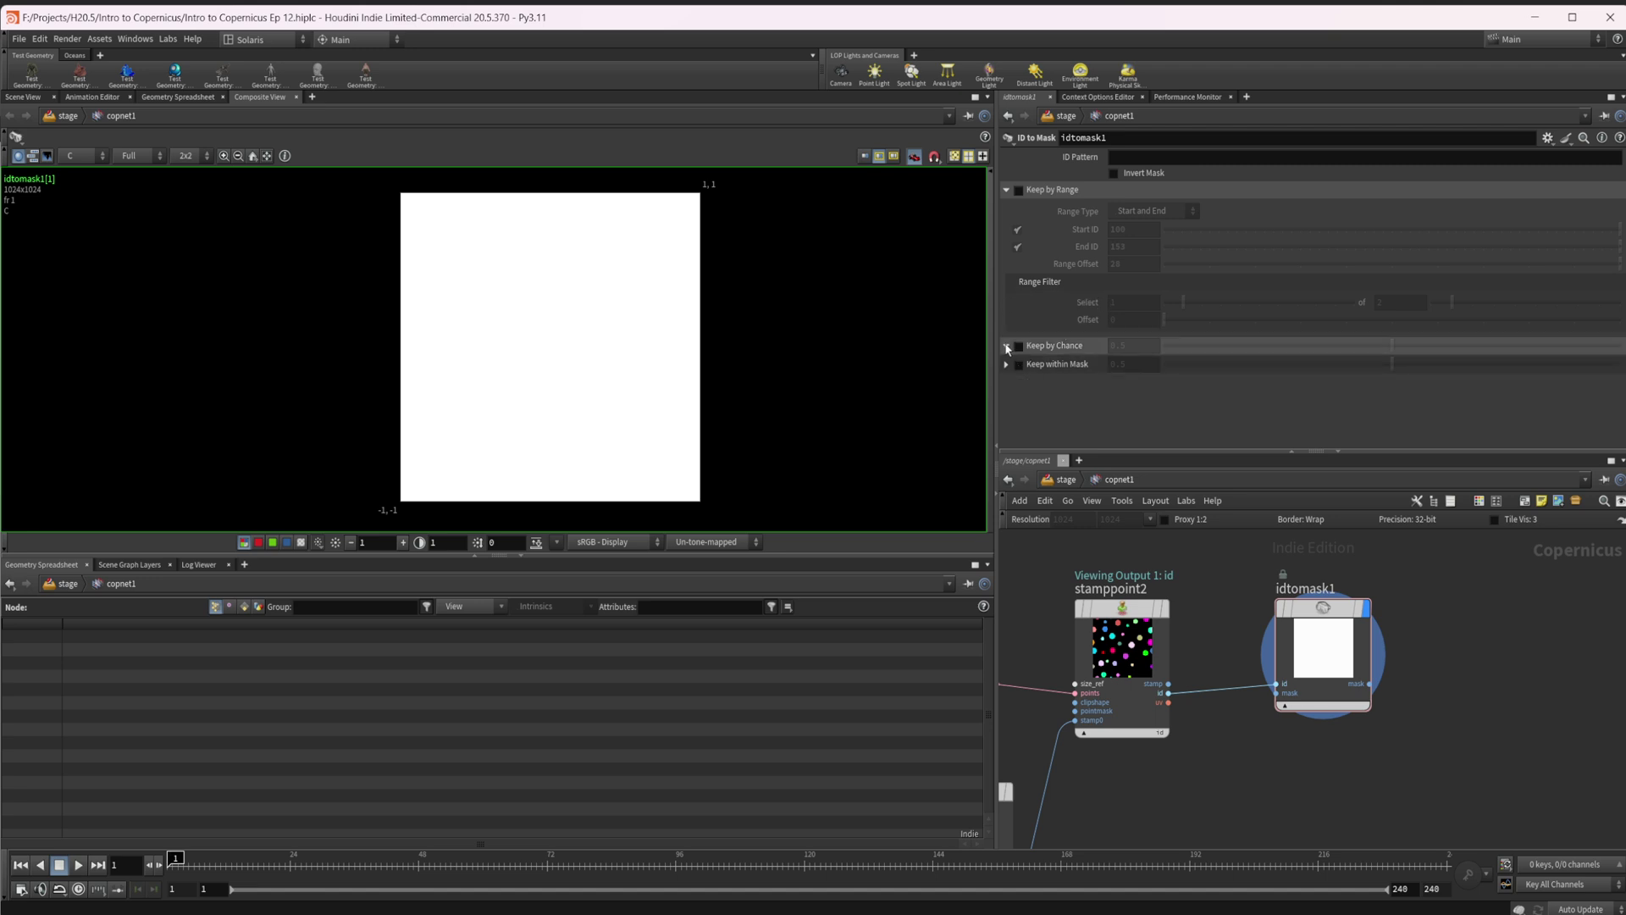
left_click(1019, 347)
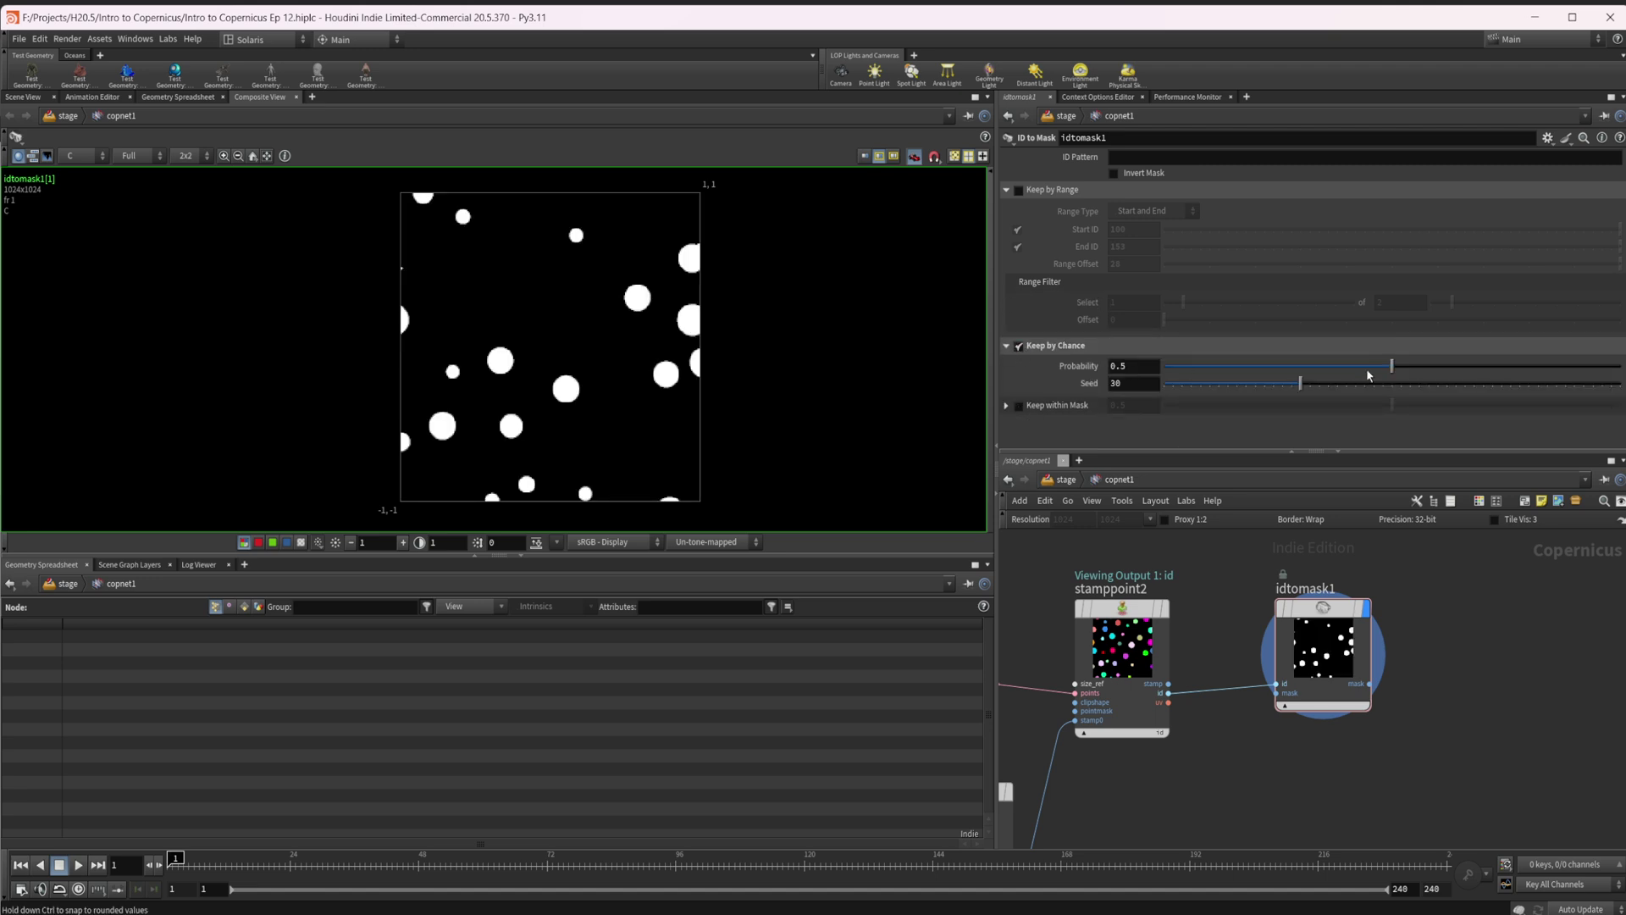
- Set the Keep by Chance probability to 0.482 and the seed to 29, comparing the mask with the option off and on
left_click_drag(1391, 366, 1302, 391)
left_click(1019, 346)
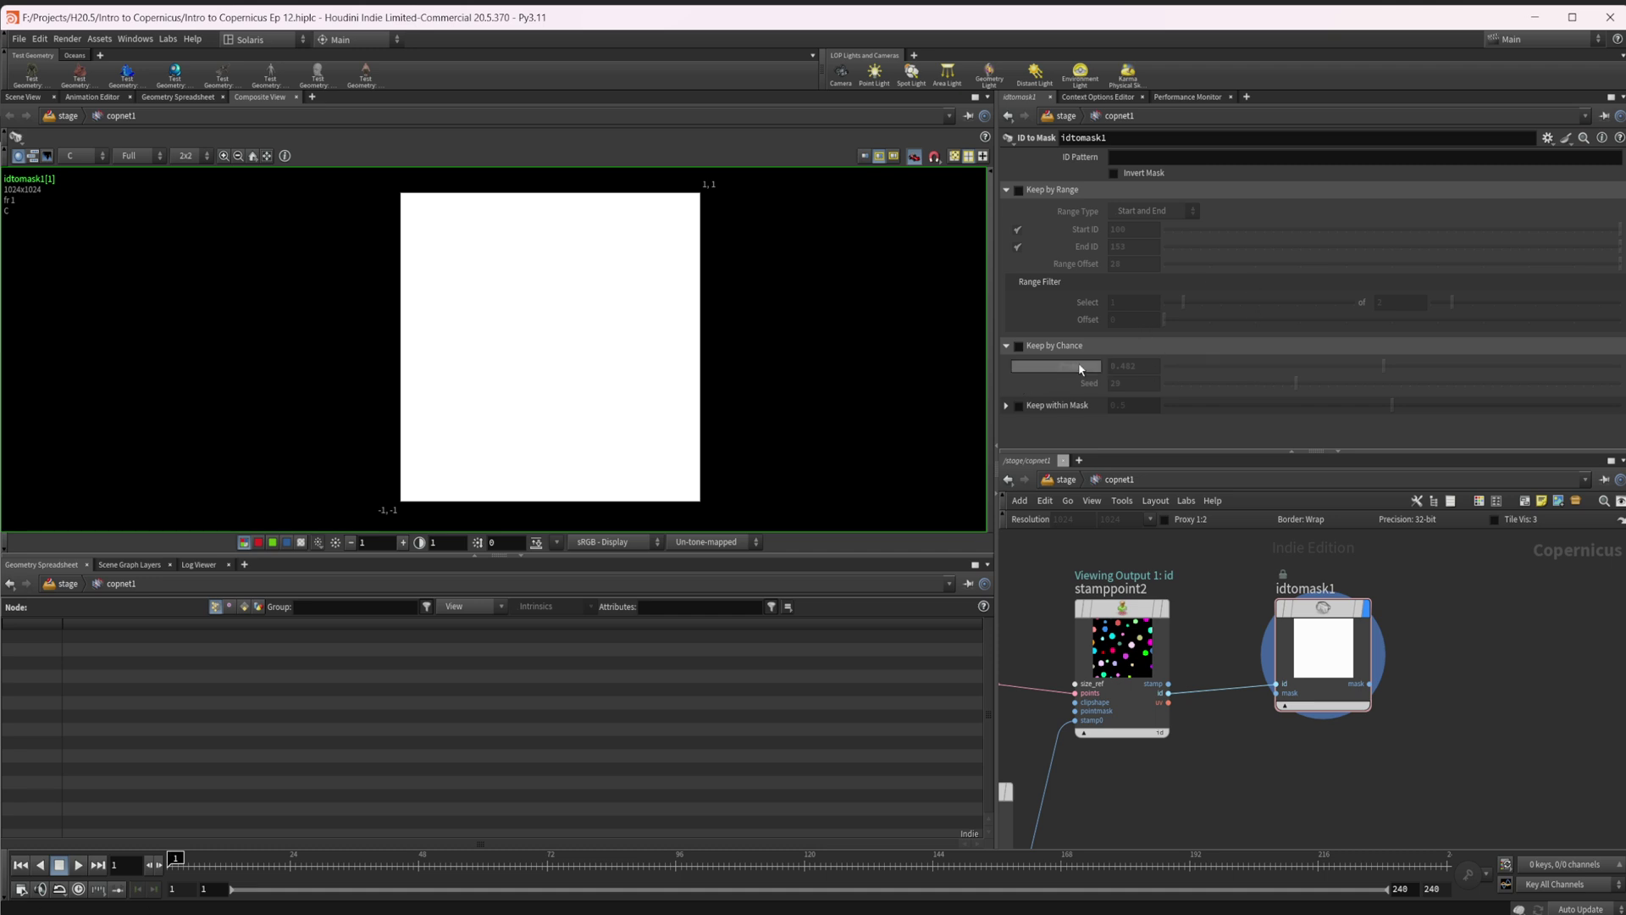
left_click(1019, 347)
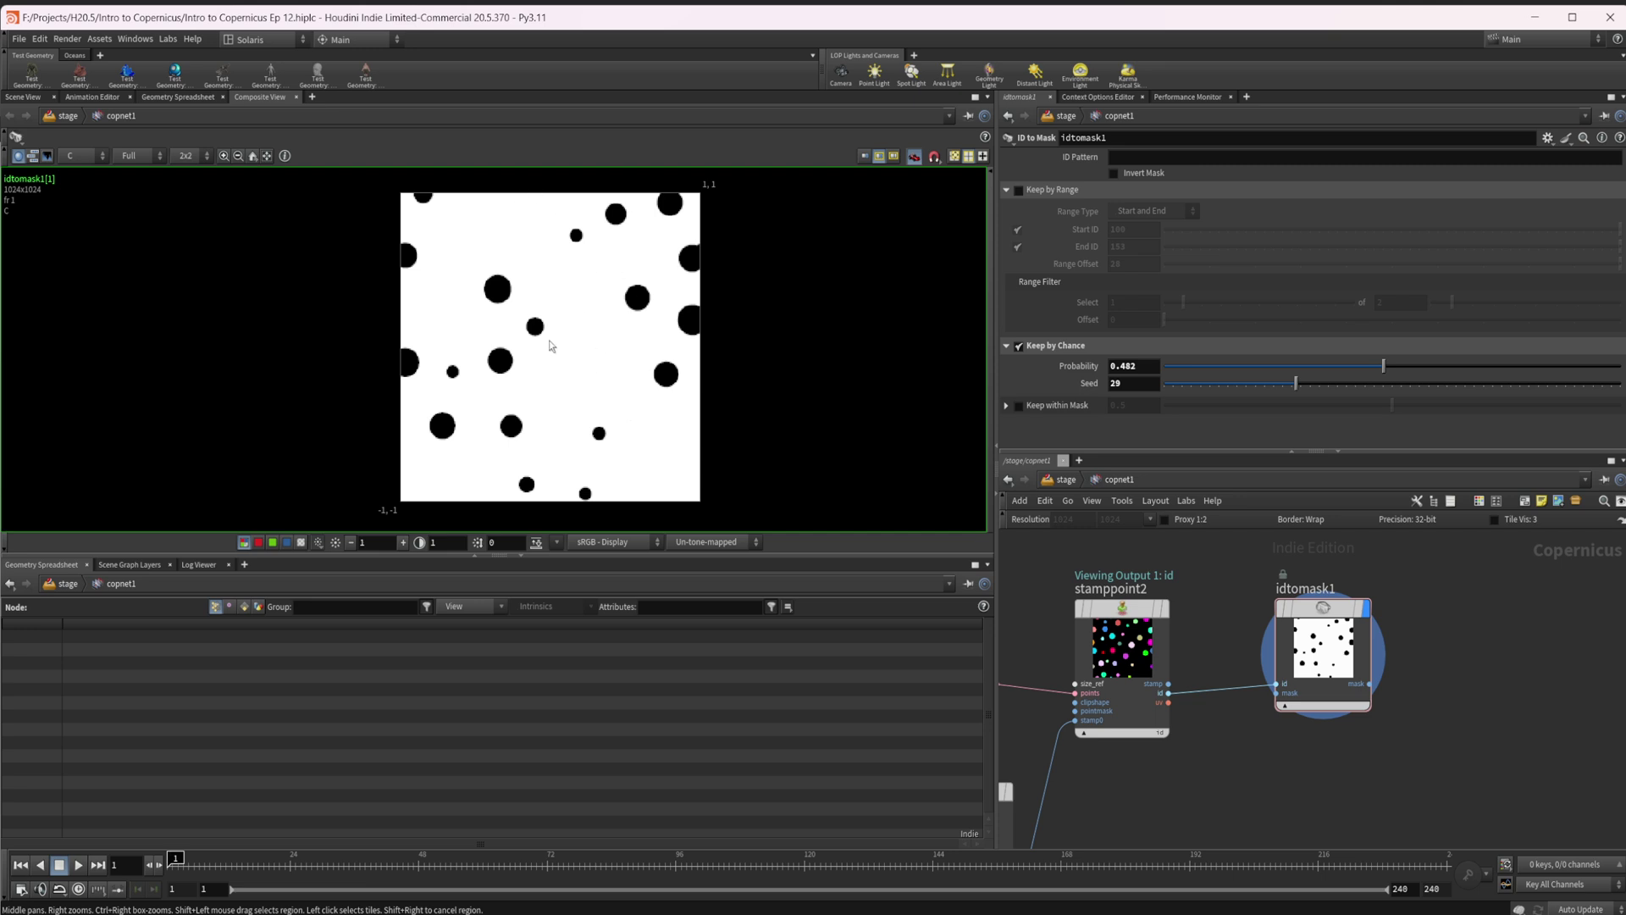
- Turn on pixel inspection in the composite view and display the id plane of stamppoint2
right_click(599, 364)
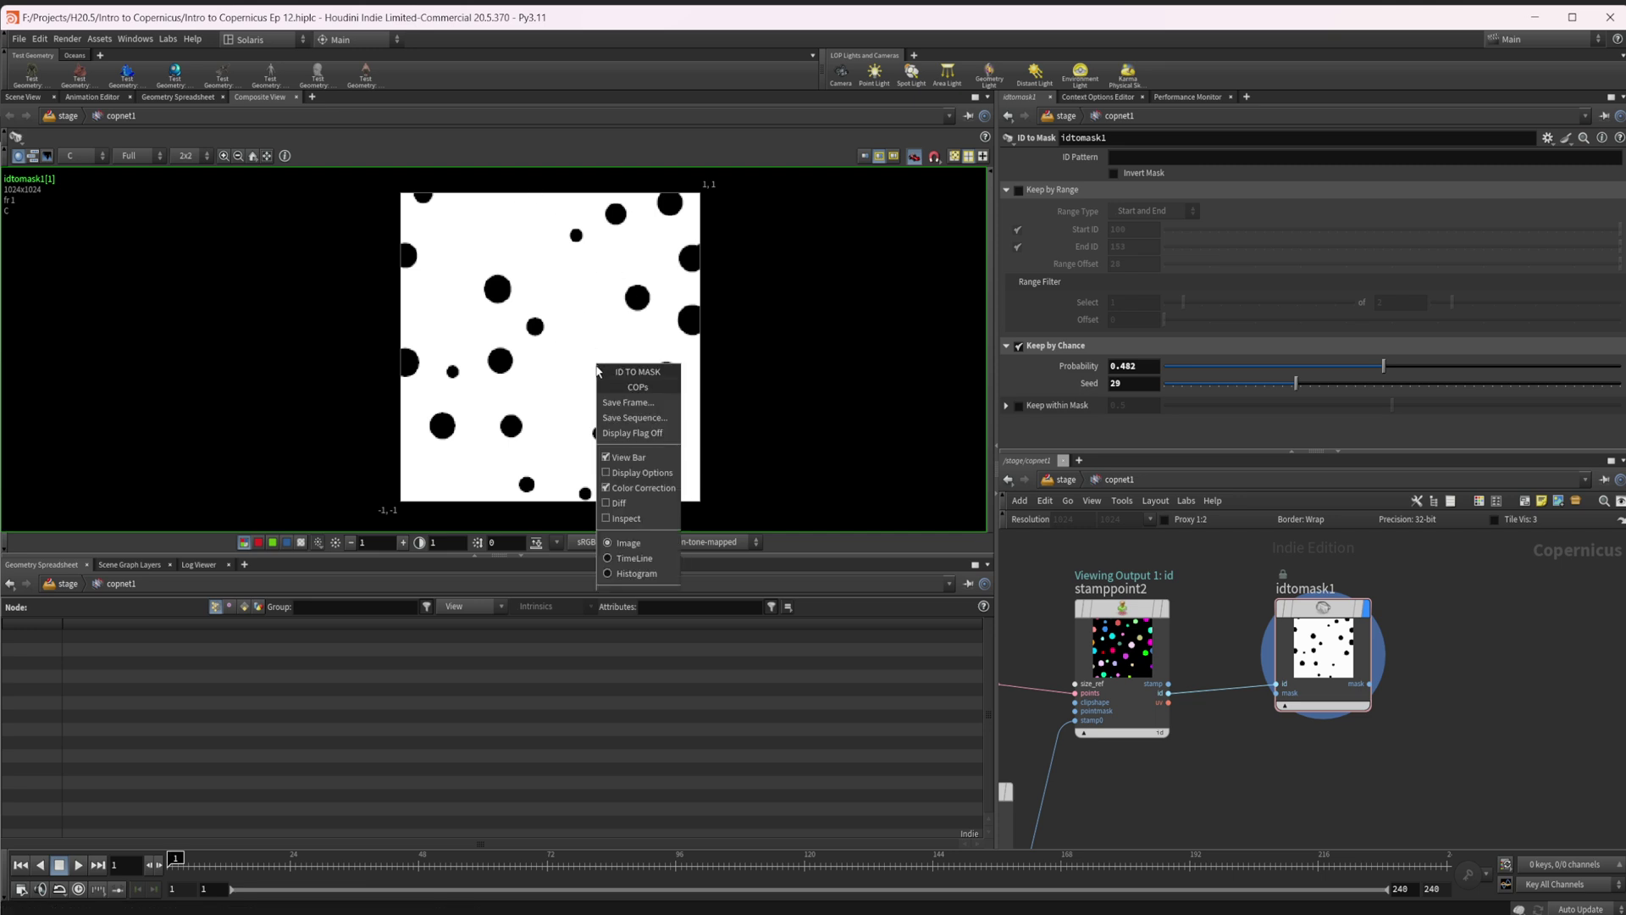
left_click(625, 512)
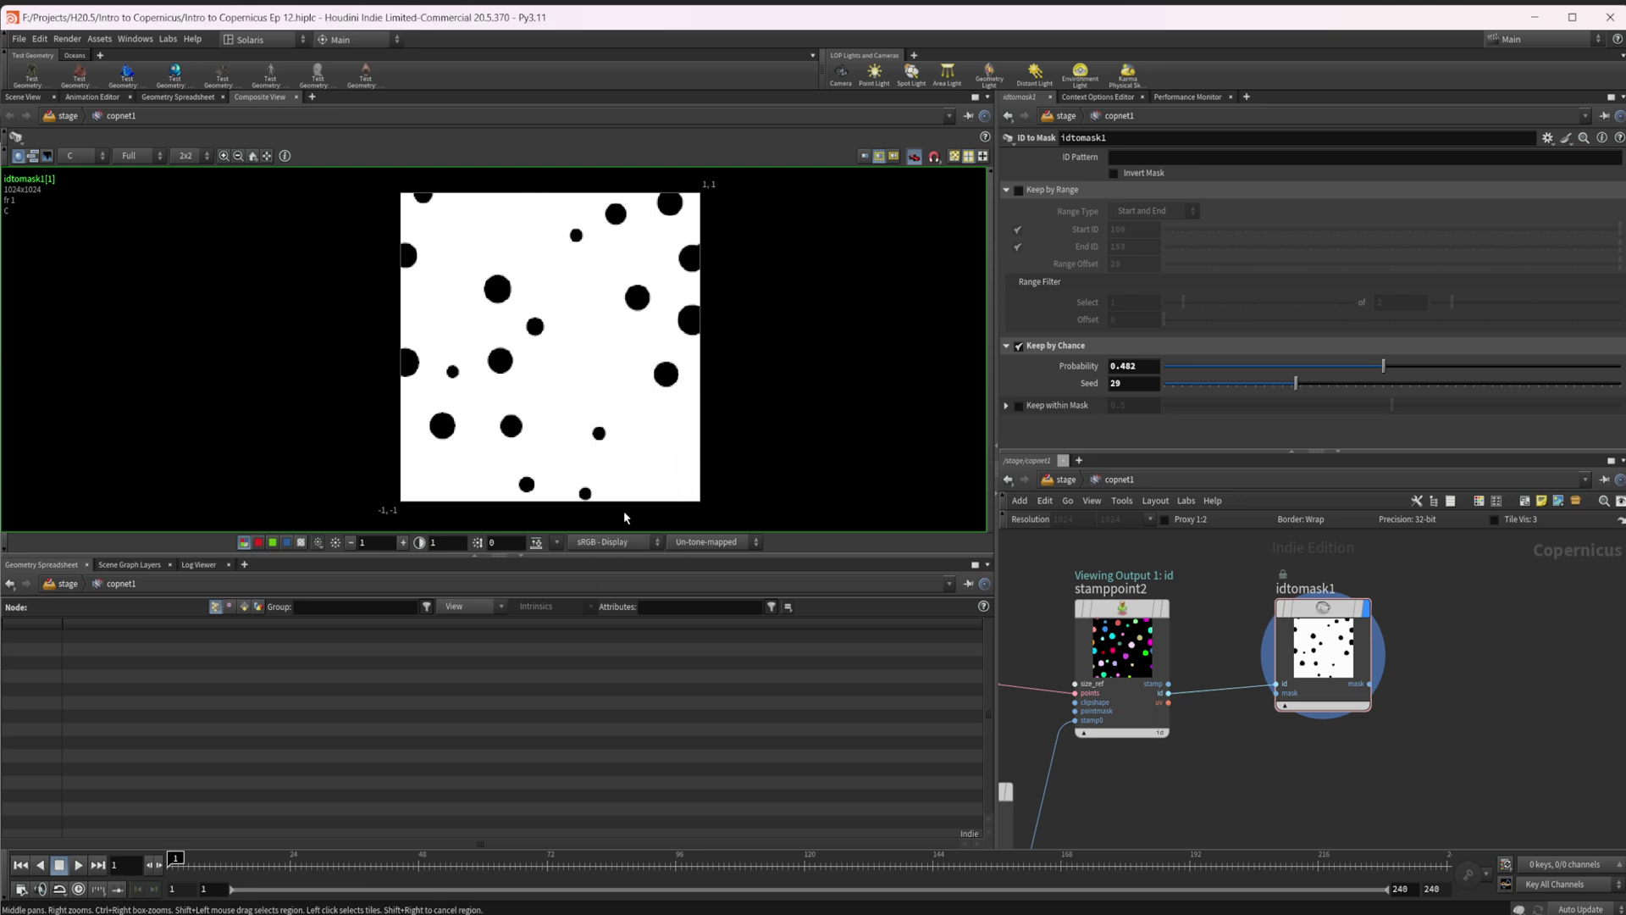
left_click(85, 155)
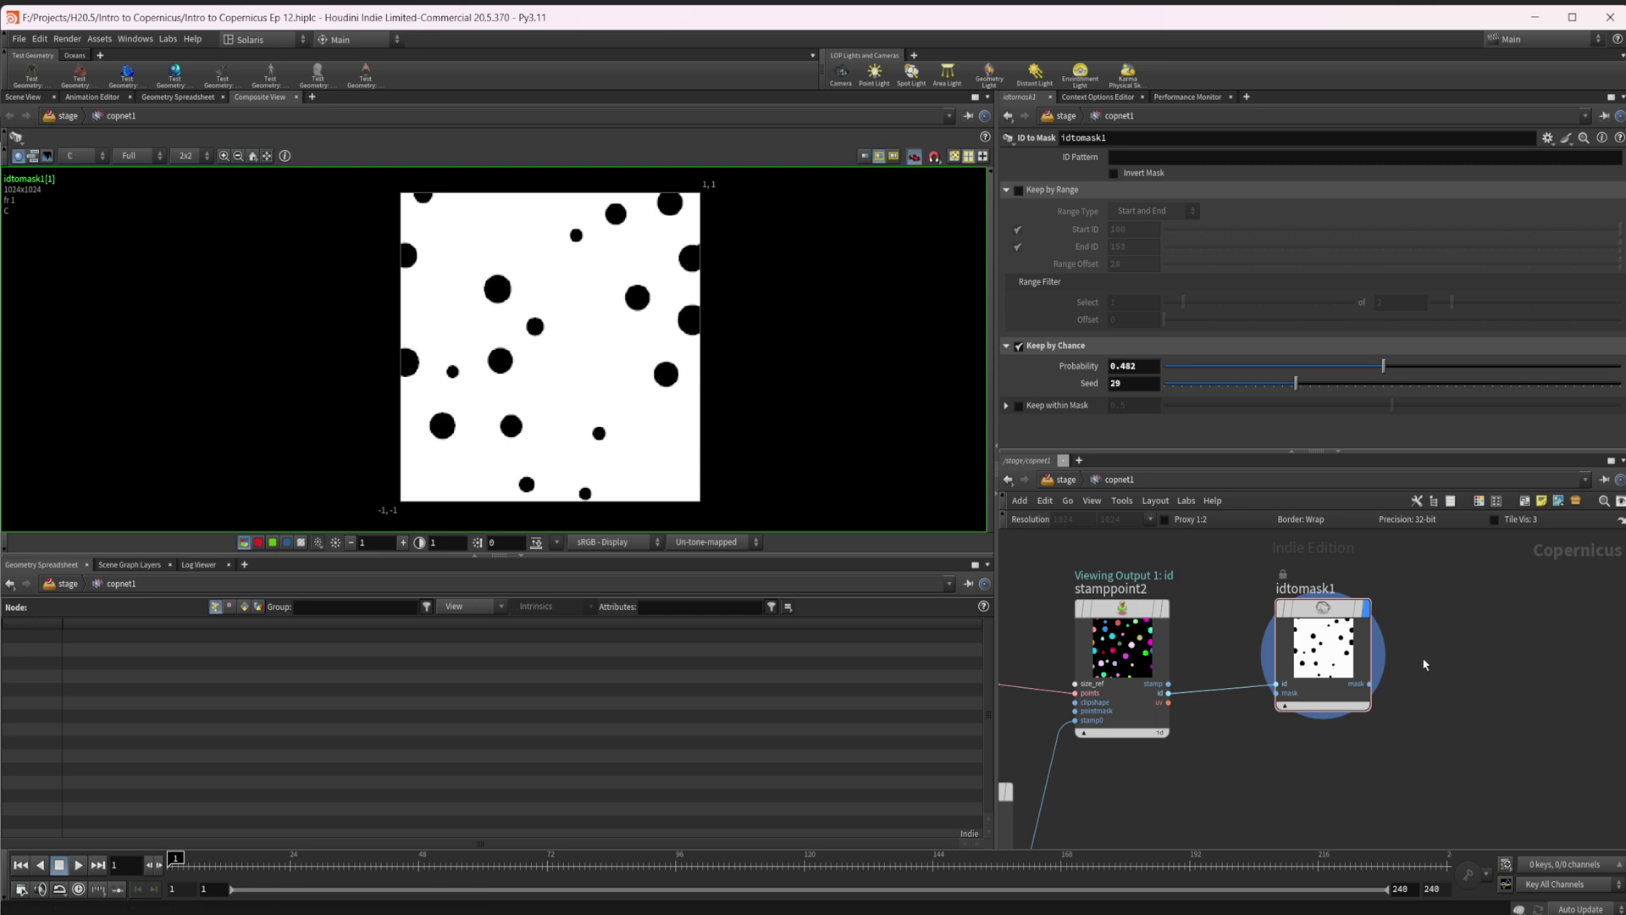
left_click(1115, 632)
left_click(1164, 609)
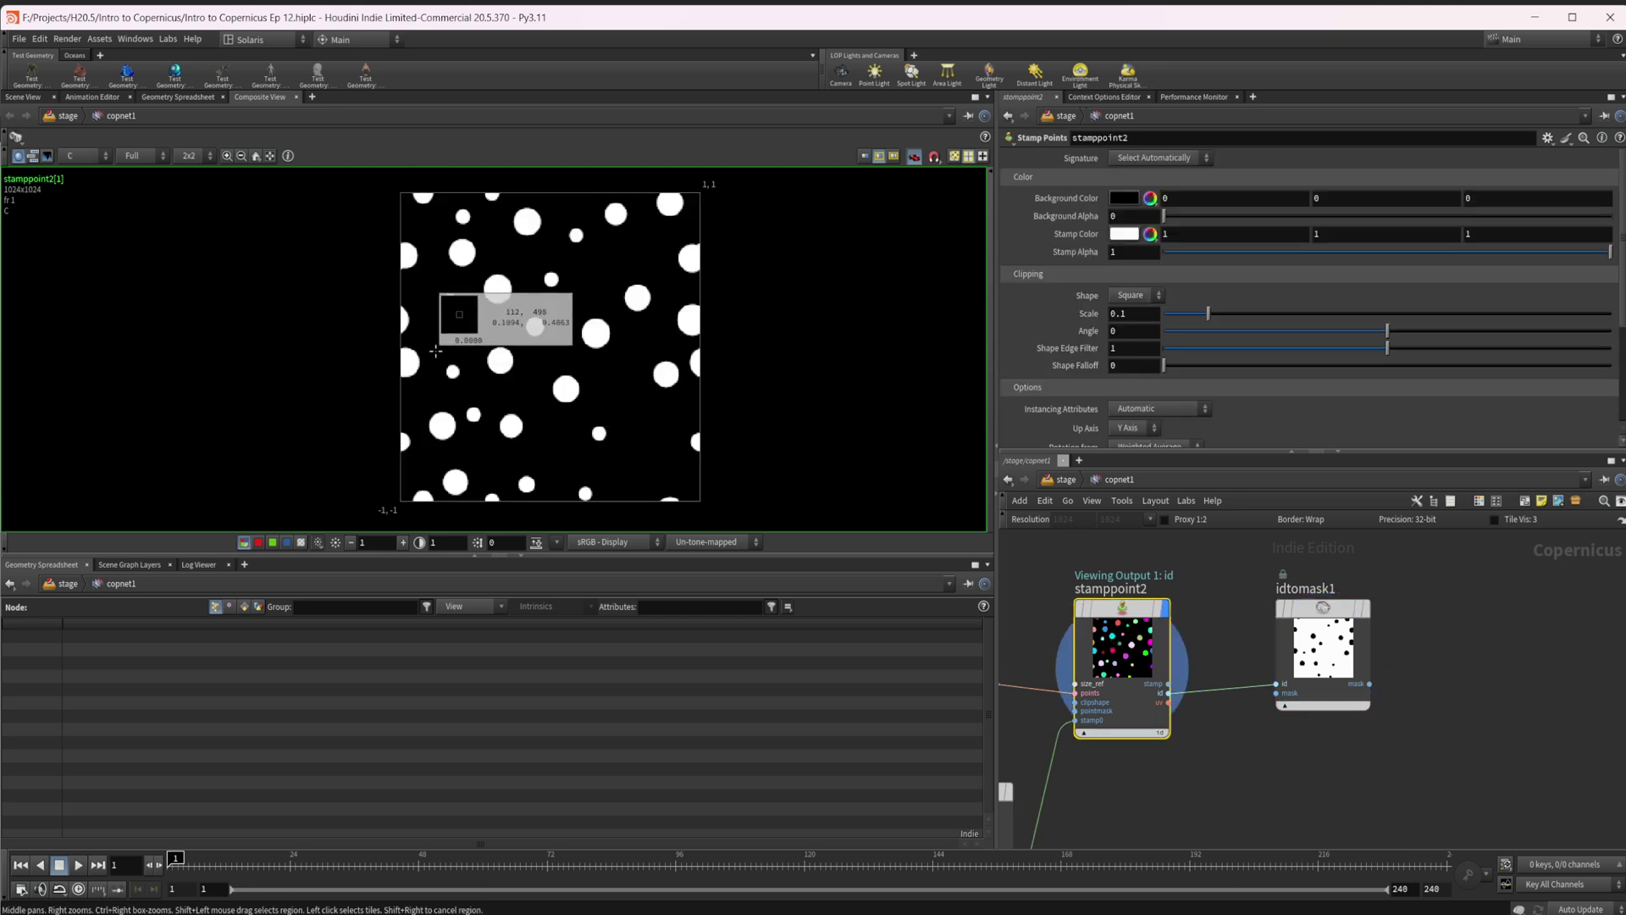
left_click(84, 156)
left_click(74, 213)
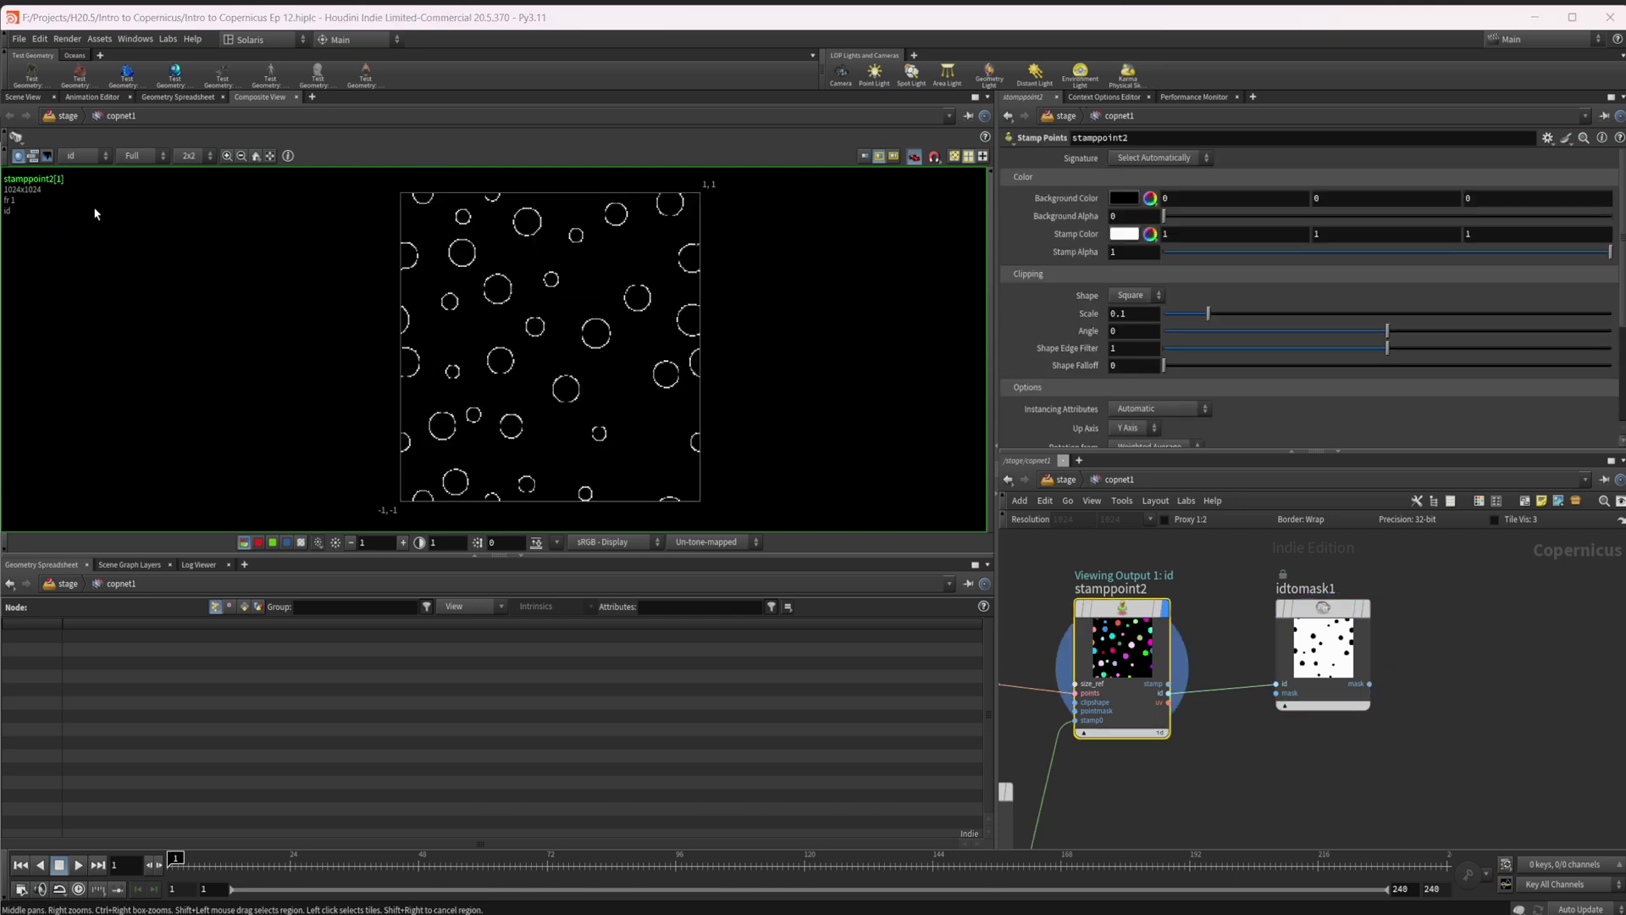
- Turn off pixel inspection, return the view to the C plane, and display idtomask1 again
right_click(524, 374)
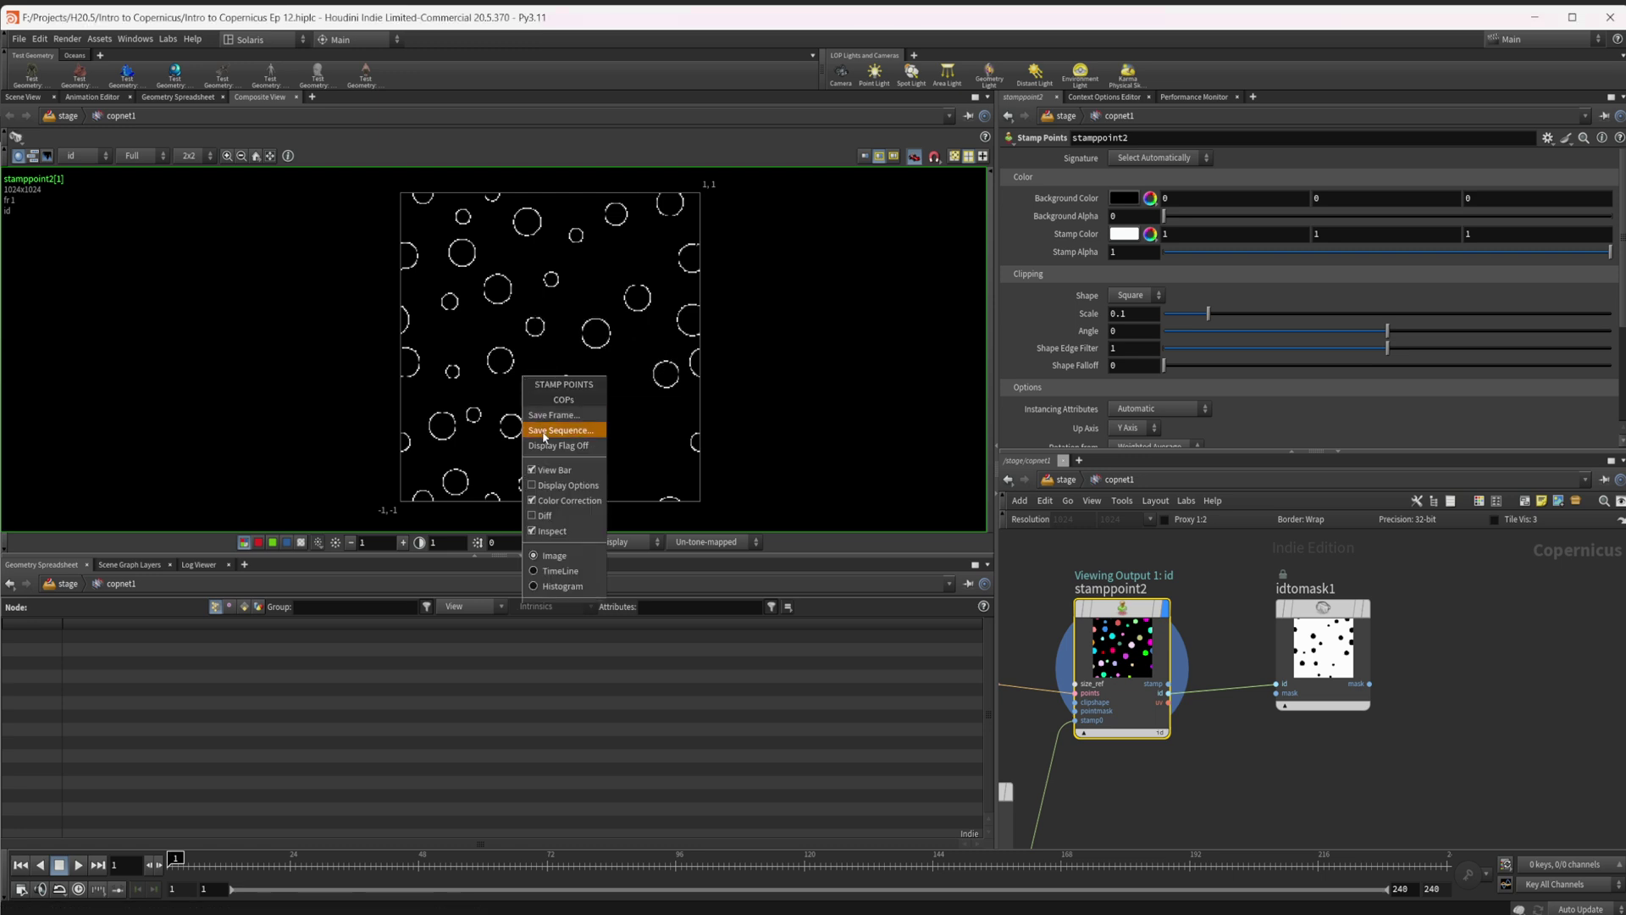
left_click(548, 530)
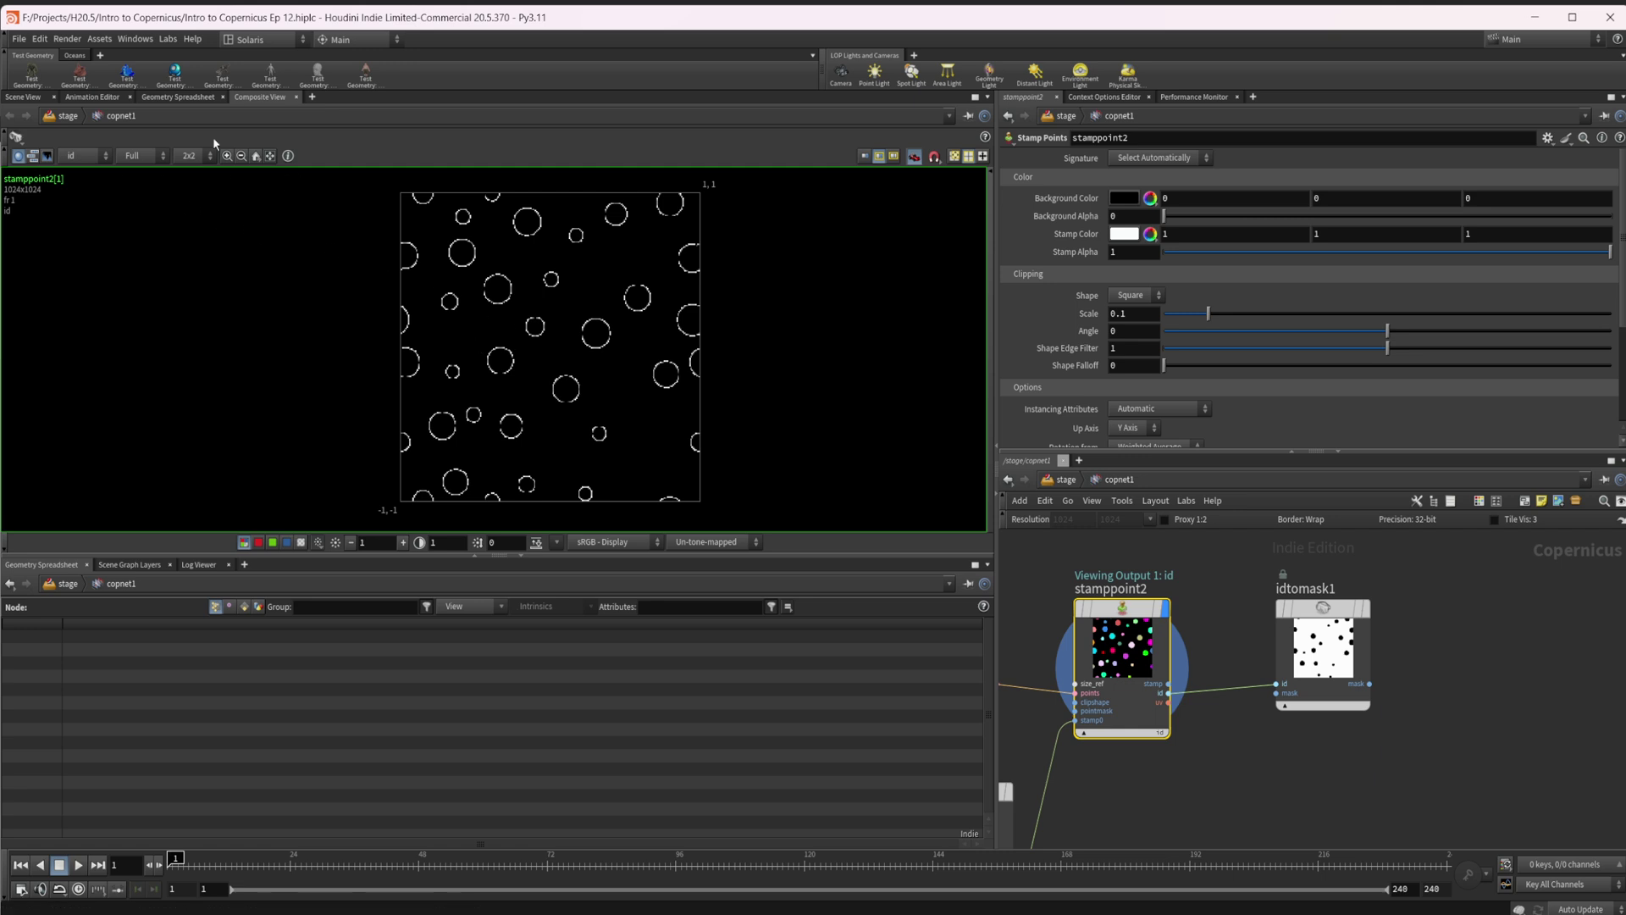
left_click(85, 155)
left_click(76, 170)
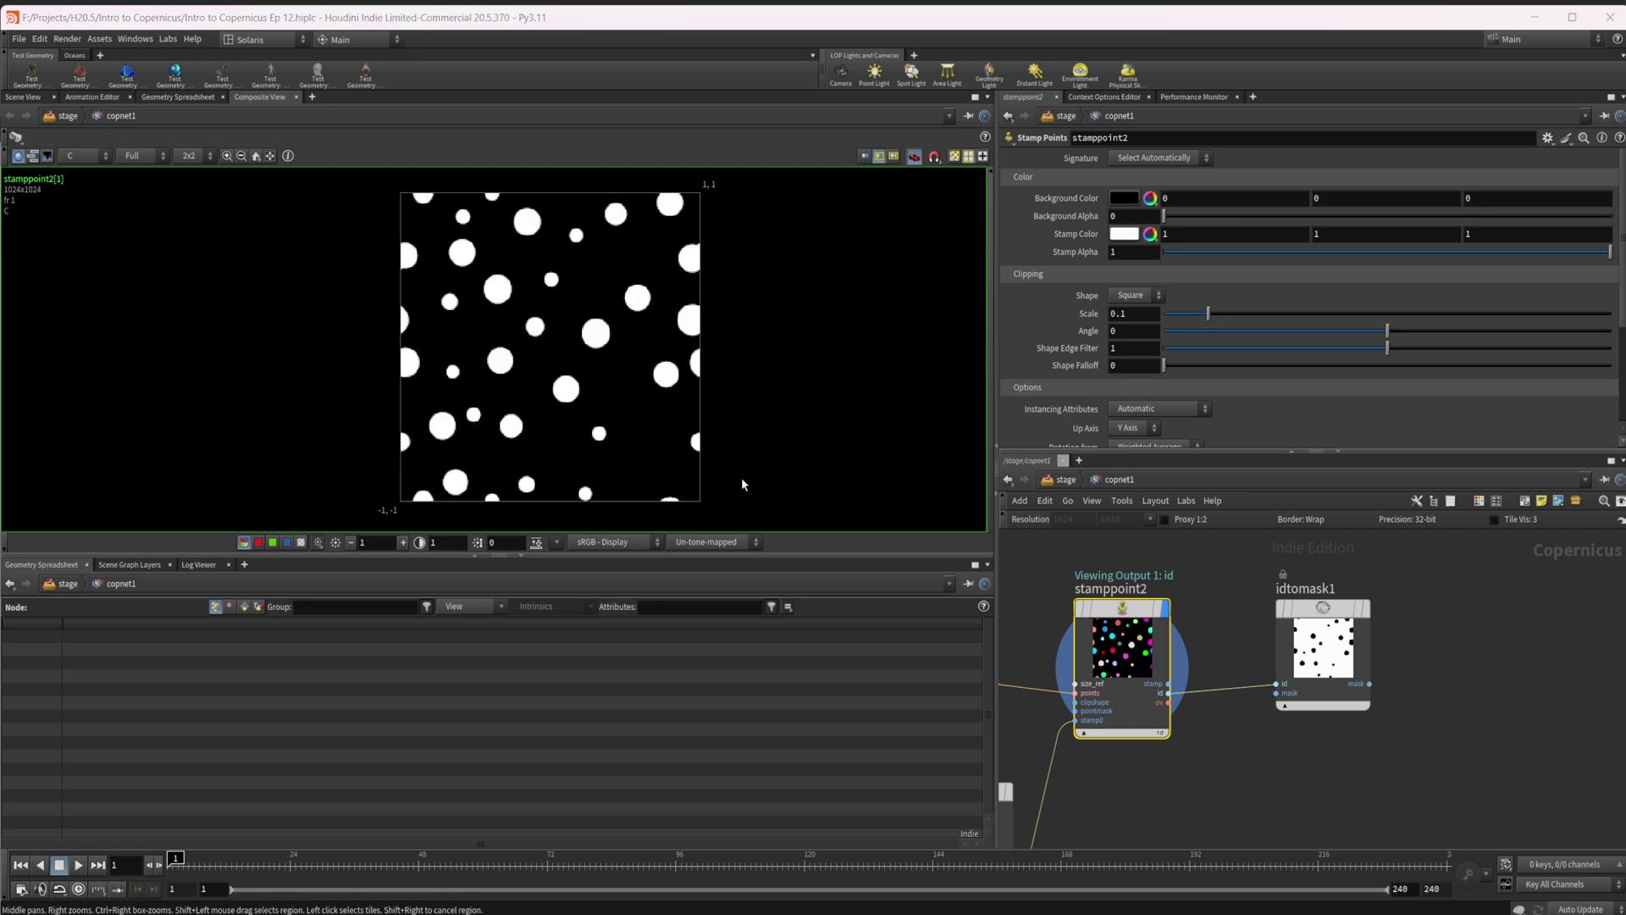
left_click(1332, 675)
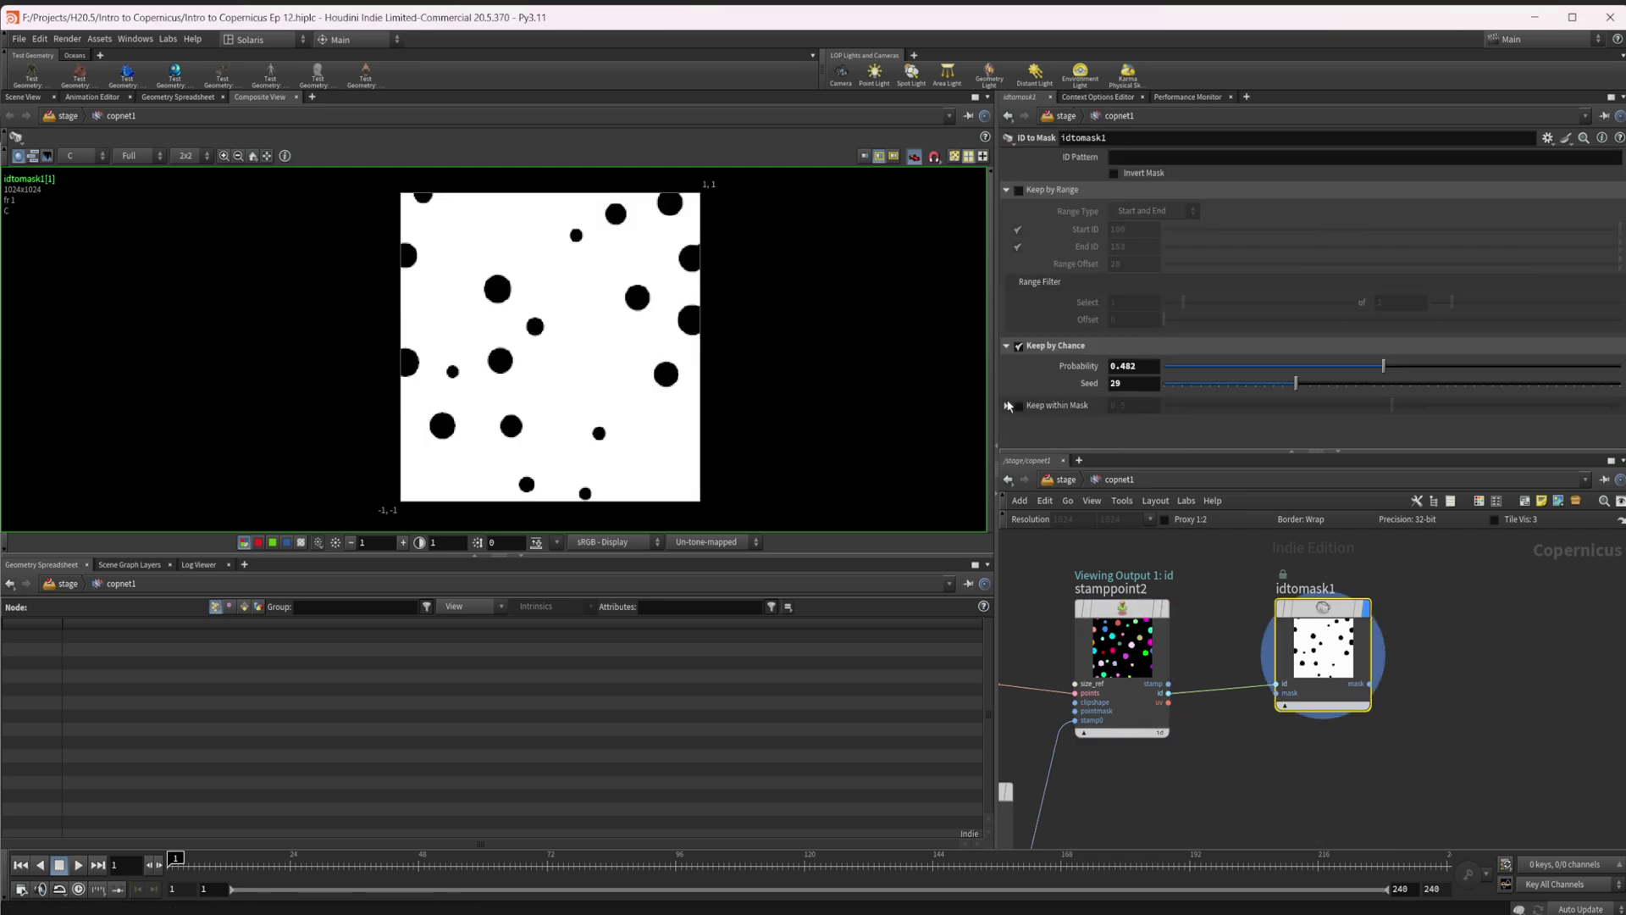
- Try the ID Patterns >100000 and <100000 on idtomask1, and clear the pattern
scroll(1307, 612, "up", 3)
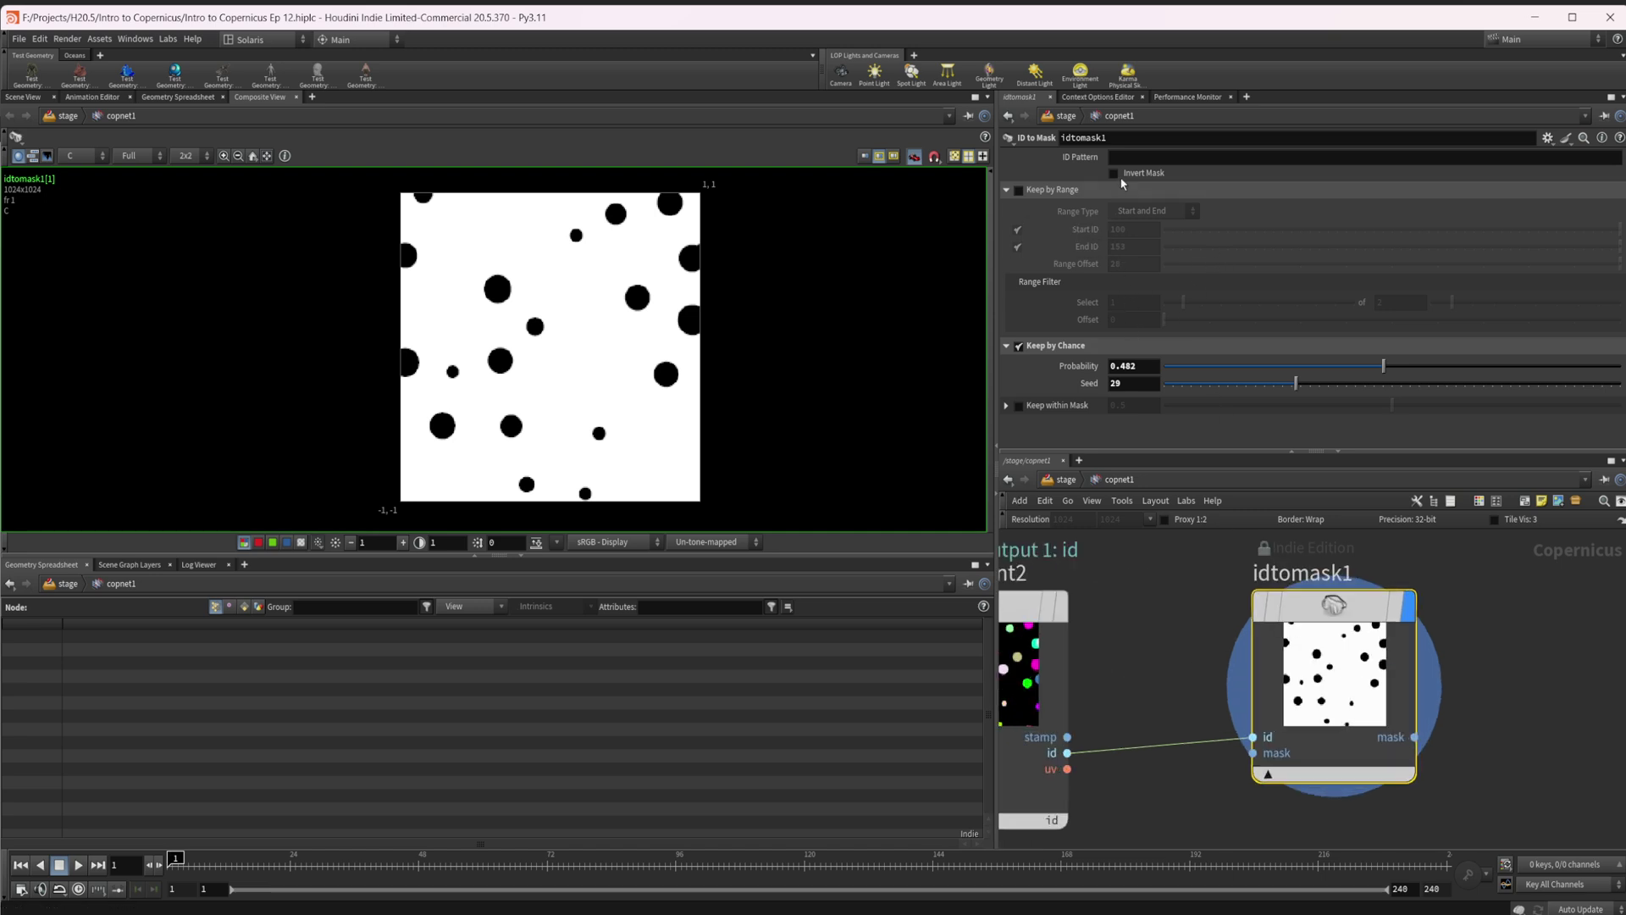
scroll(1240, 603, "down", 3)
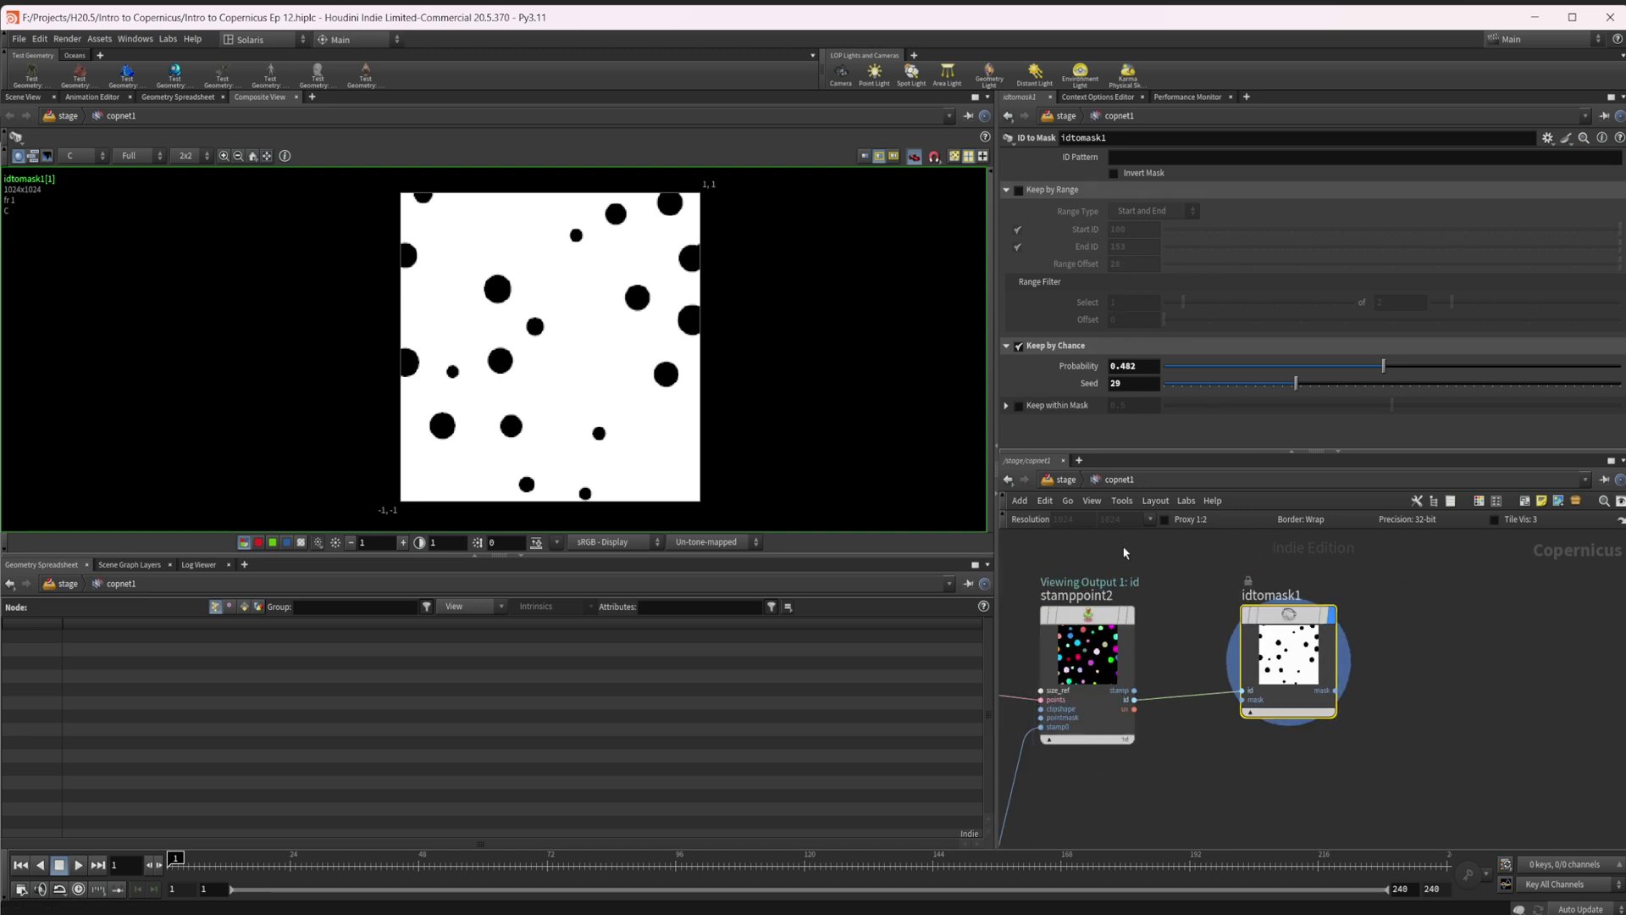
left_click(1132, 153)
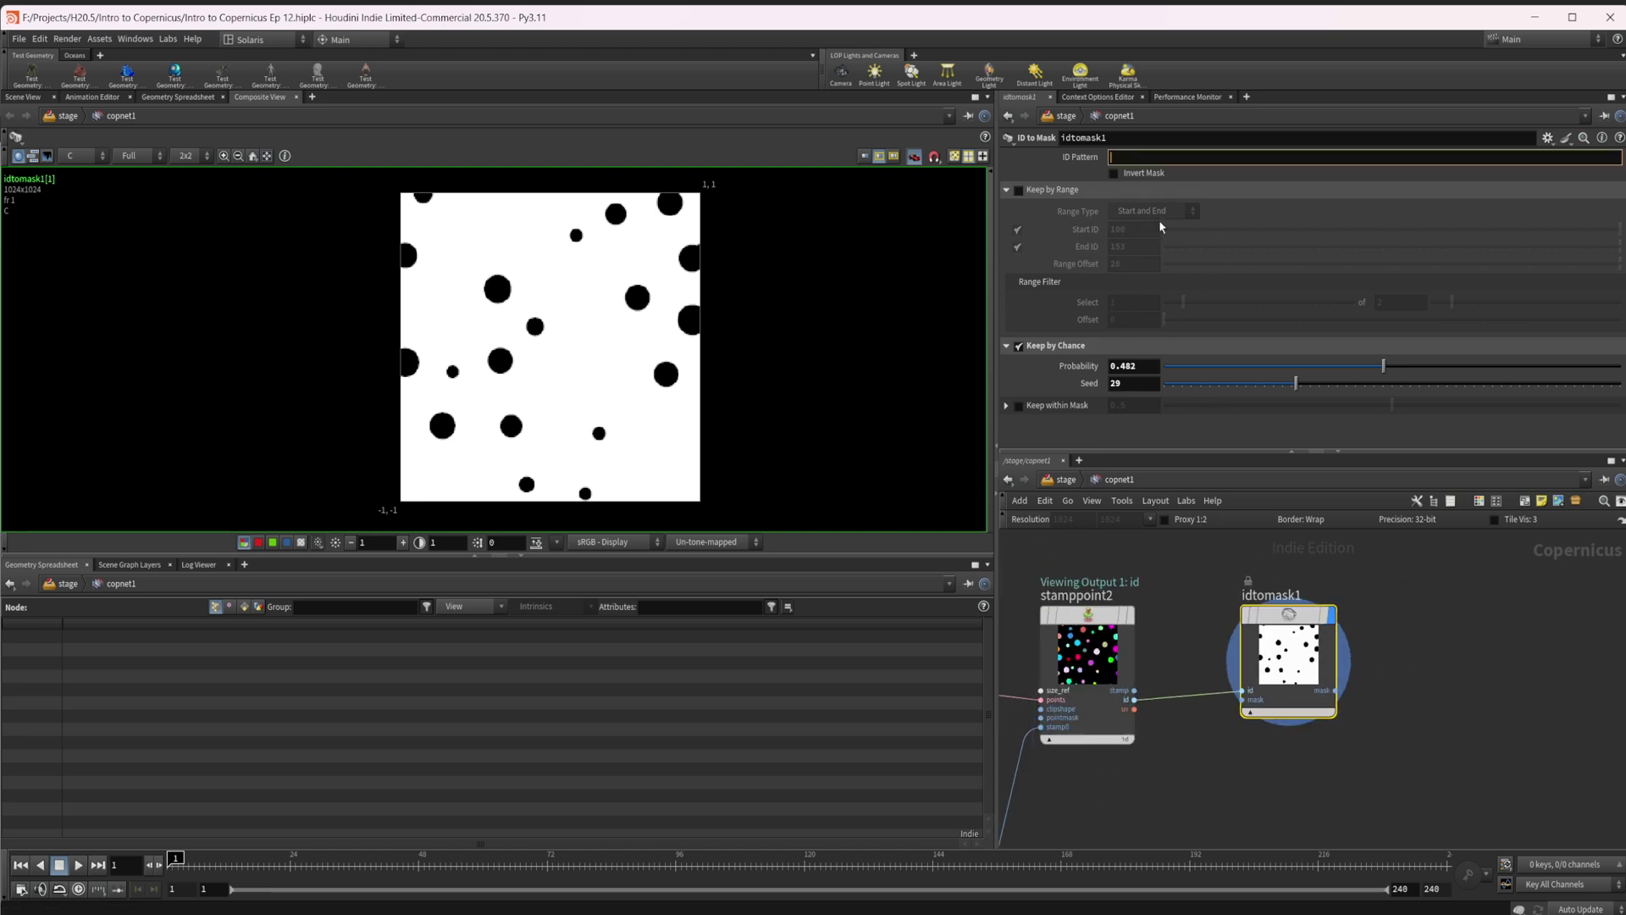
type(">100000")
key("Return")
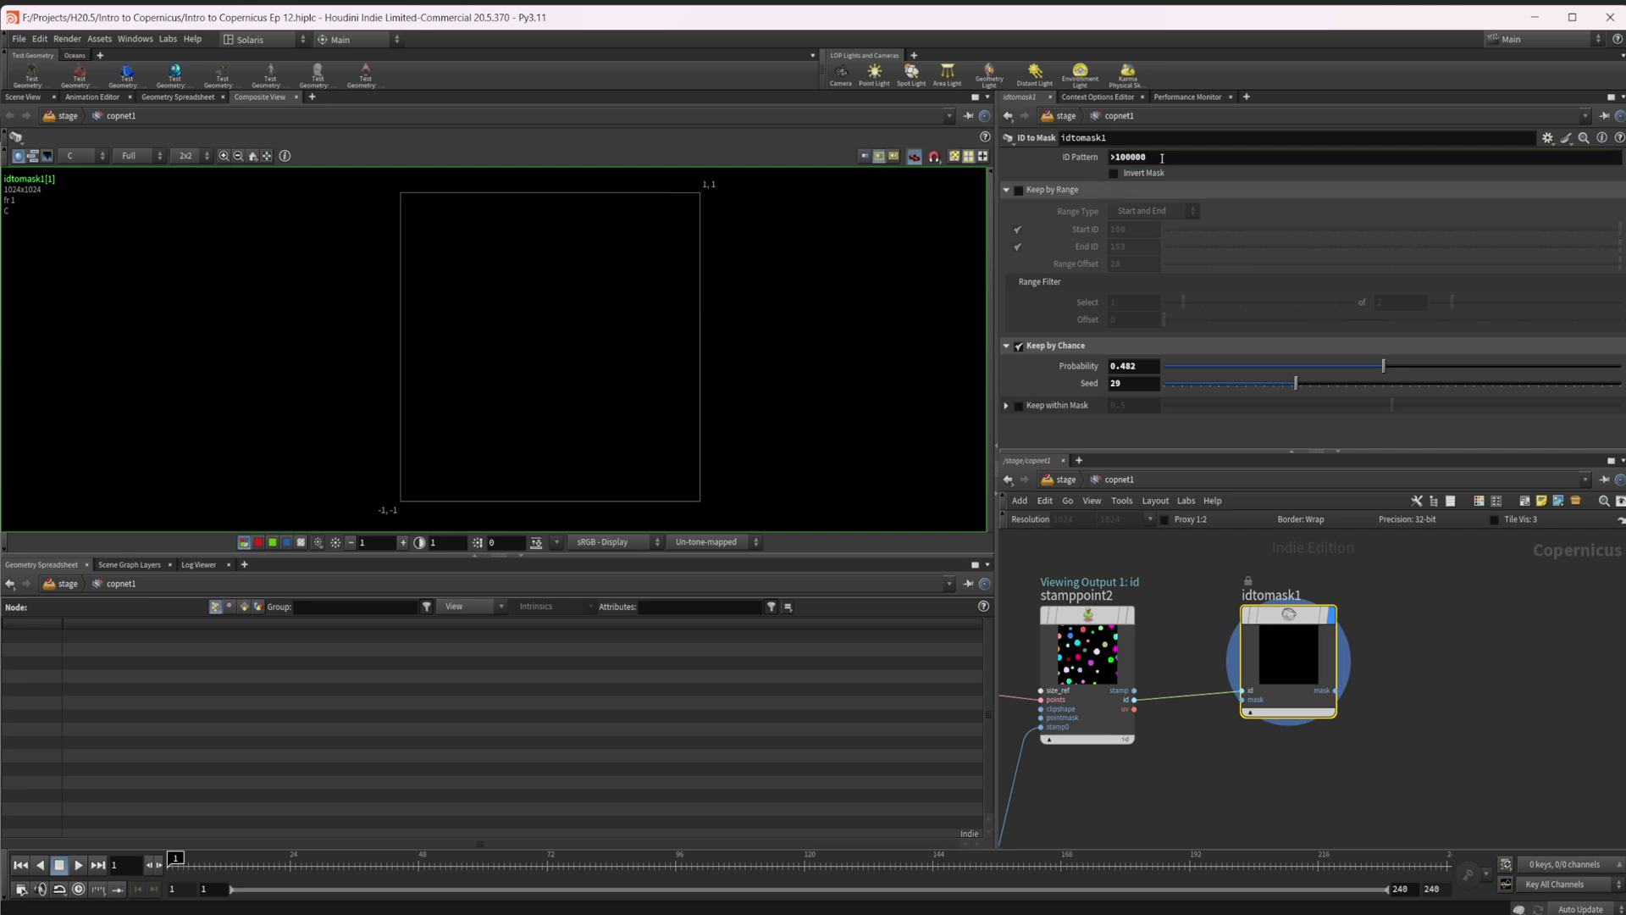
left_click(1119, 156)
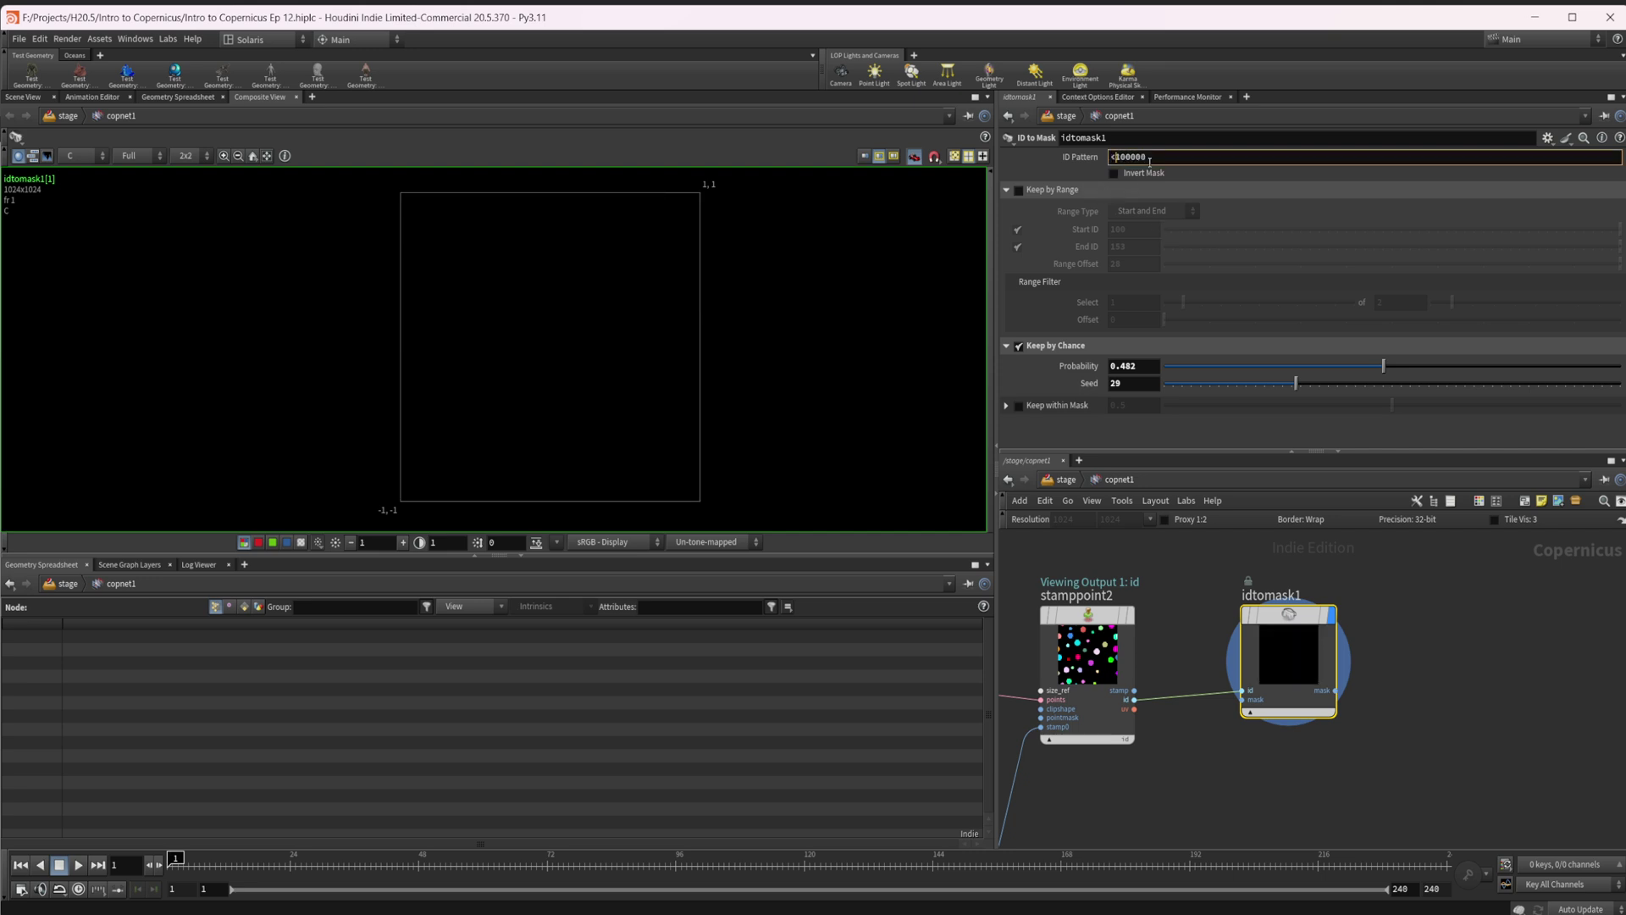
key("Return")
left_click_drag(1343, 159, 990, 169)
key("BackSpace")
key("Return")
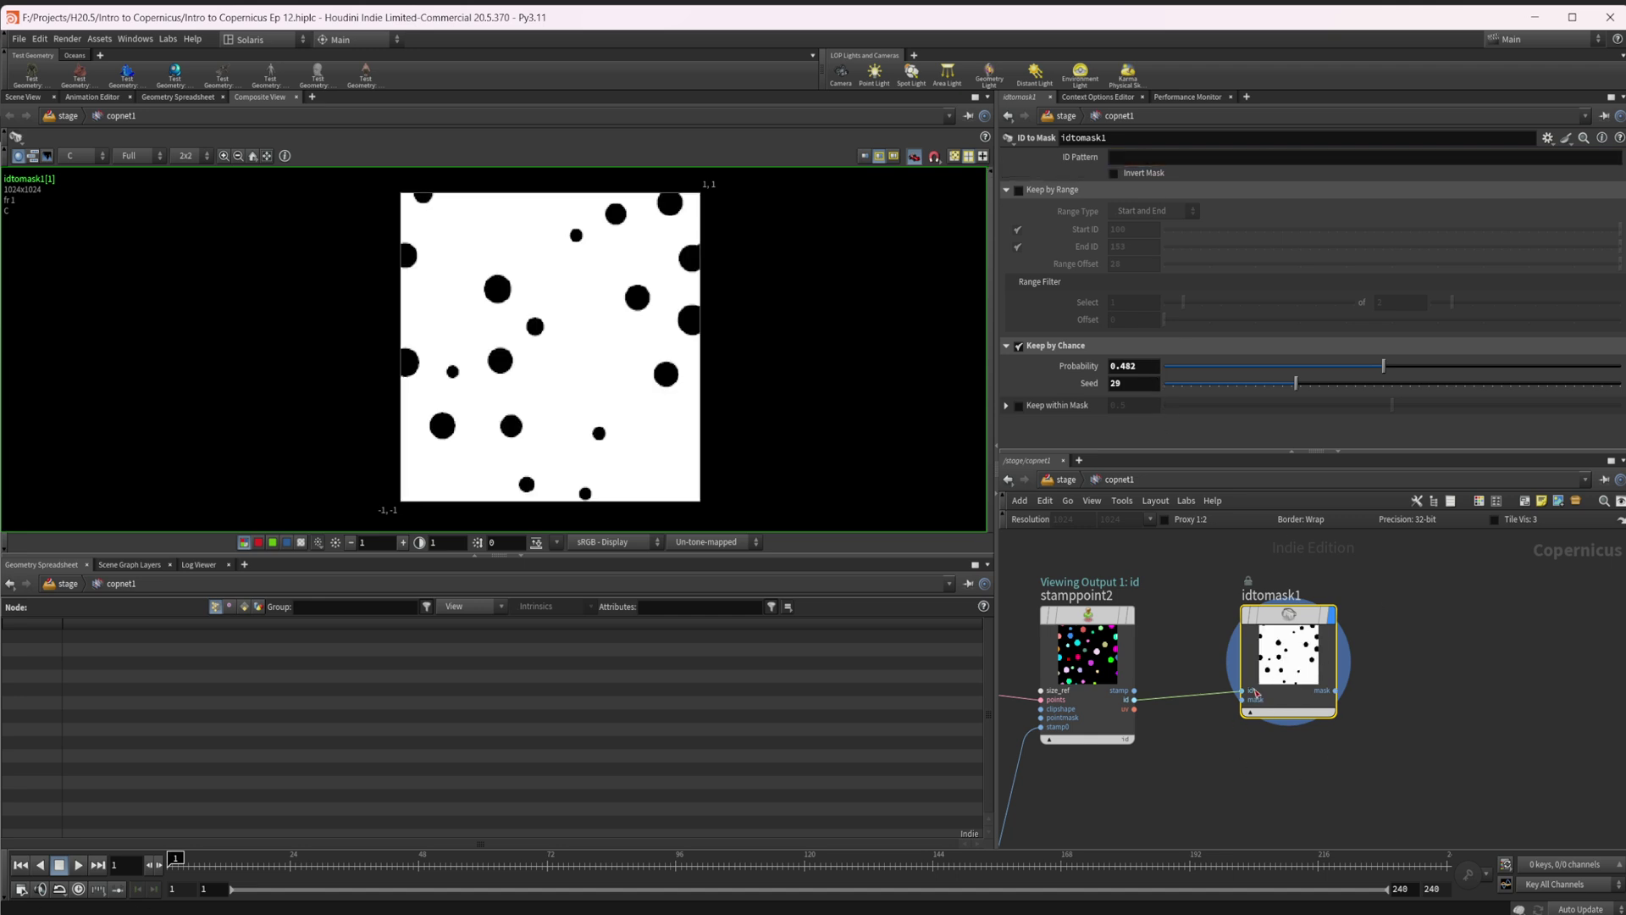
- Disable Keep by Chance, enable Keep within Mask on idtomask1, and move the node farther from stamppoint2
left_click(1019, 345)
left_click(1019, 404)
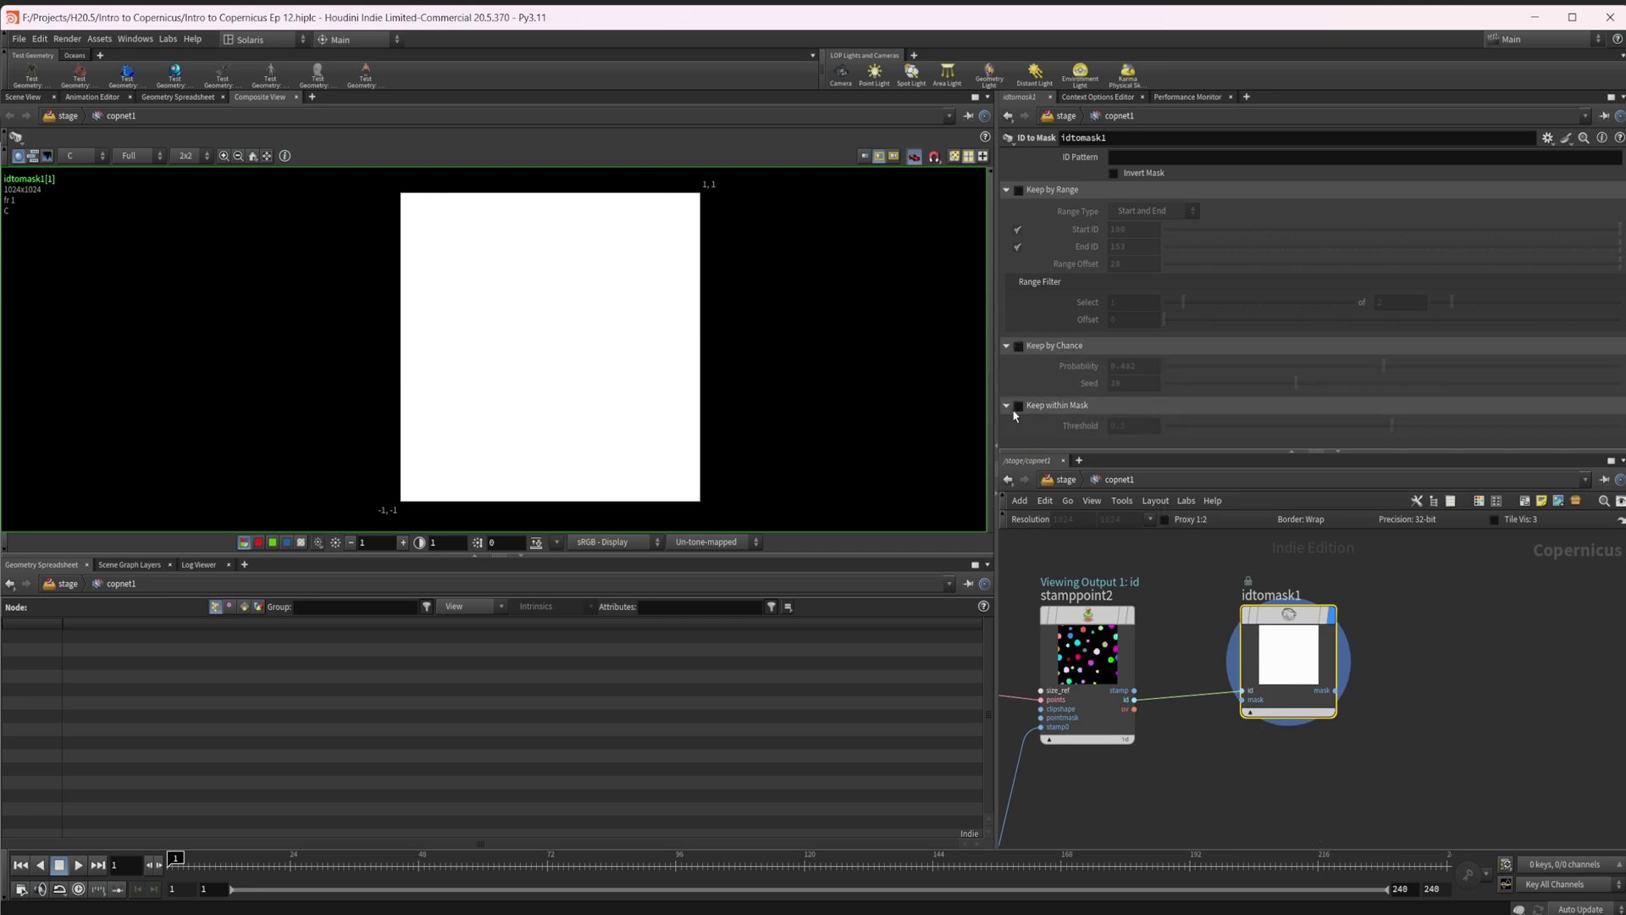
middle_click_drag(1240, 809, 1278, 712)
left_click_drag(1333, 598, 1431, 612)
- Add a Ramp Mono node in the empty space below stamppoint2
middle_click_drag(1118, 776, 1181, 745)
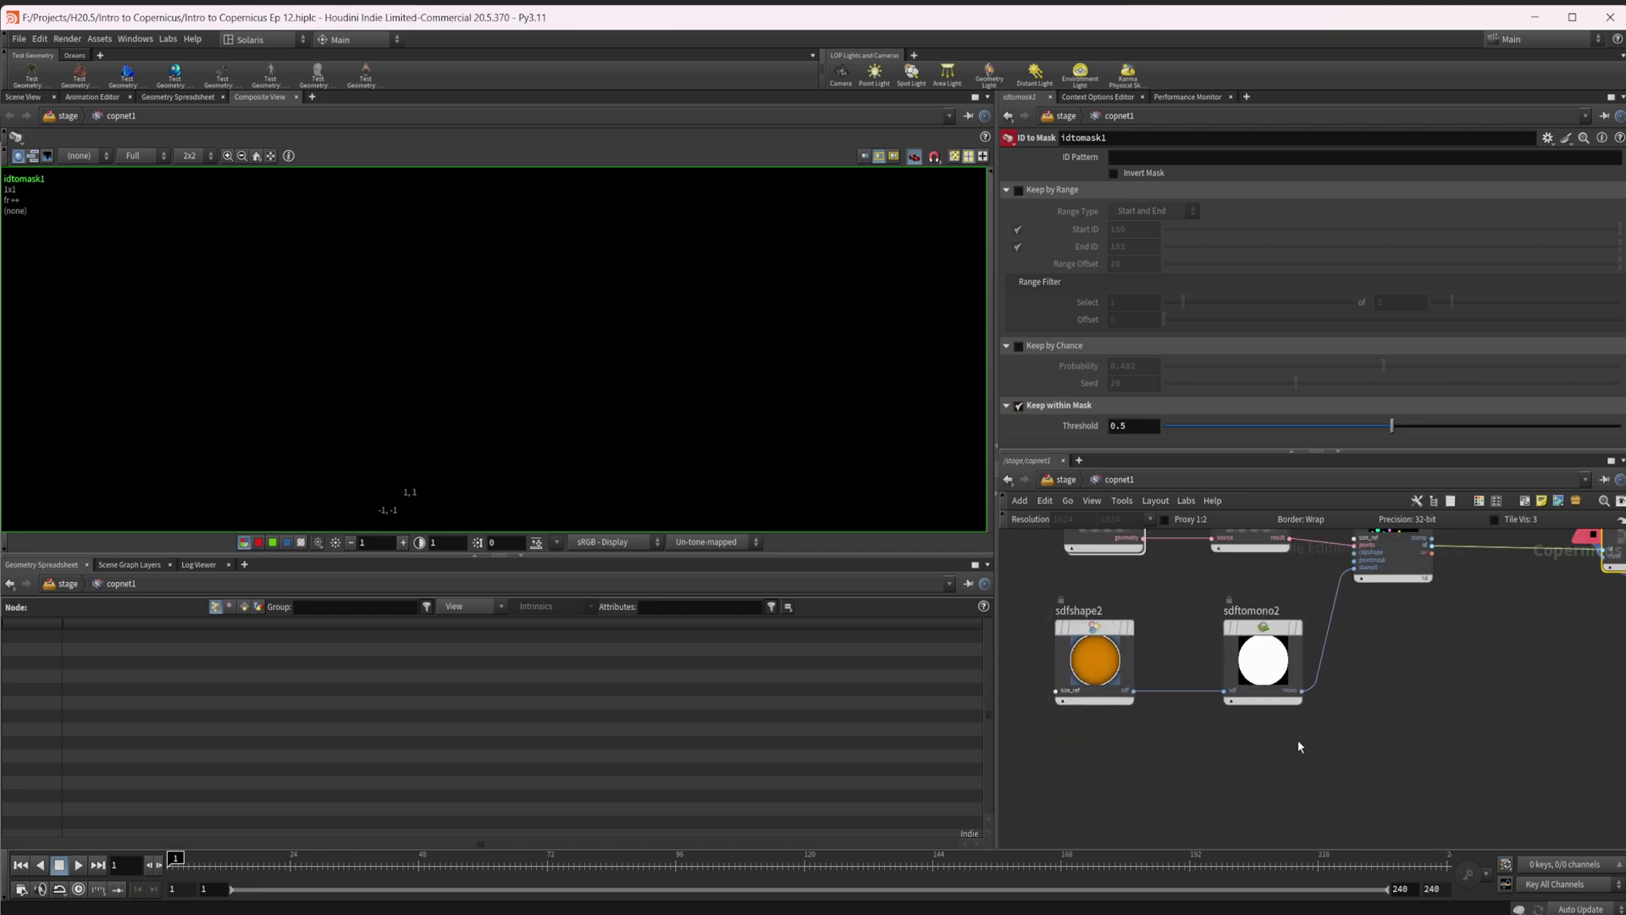
key("Tab")
type("fra")
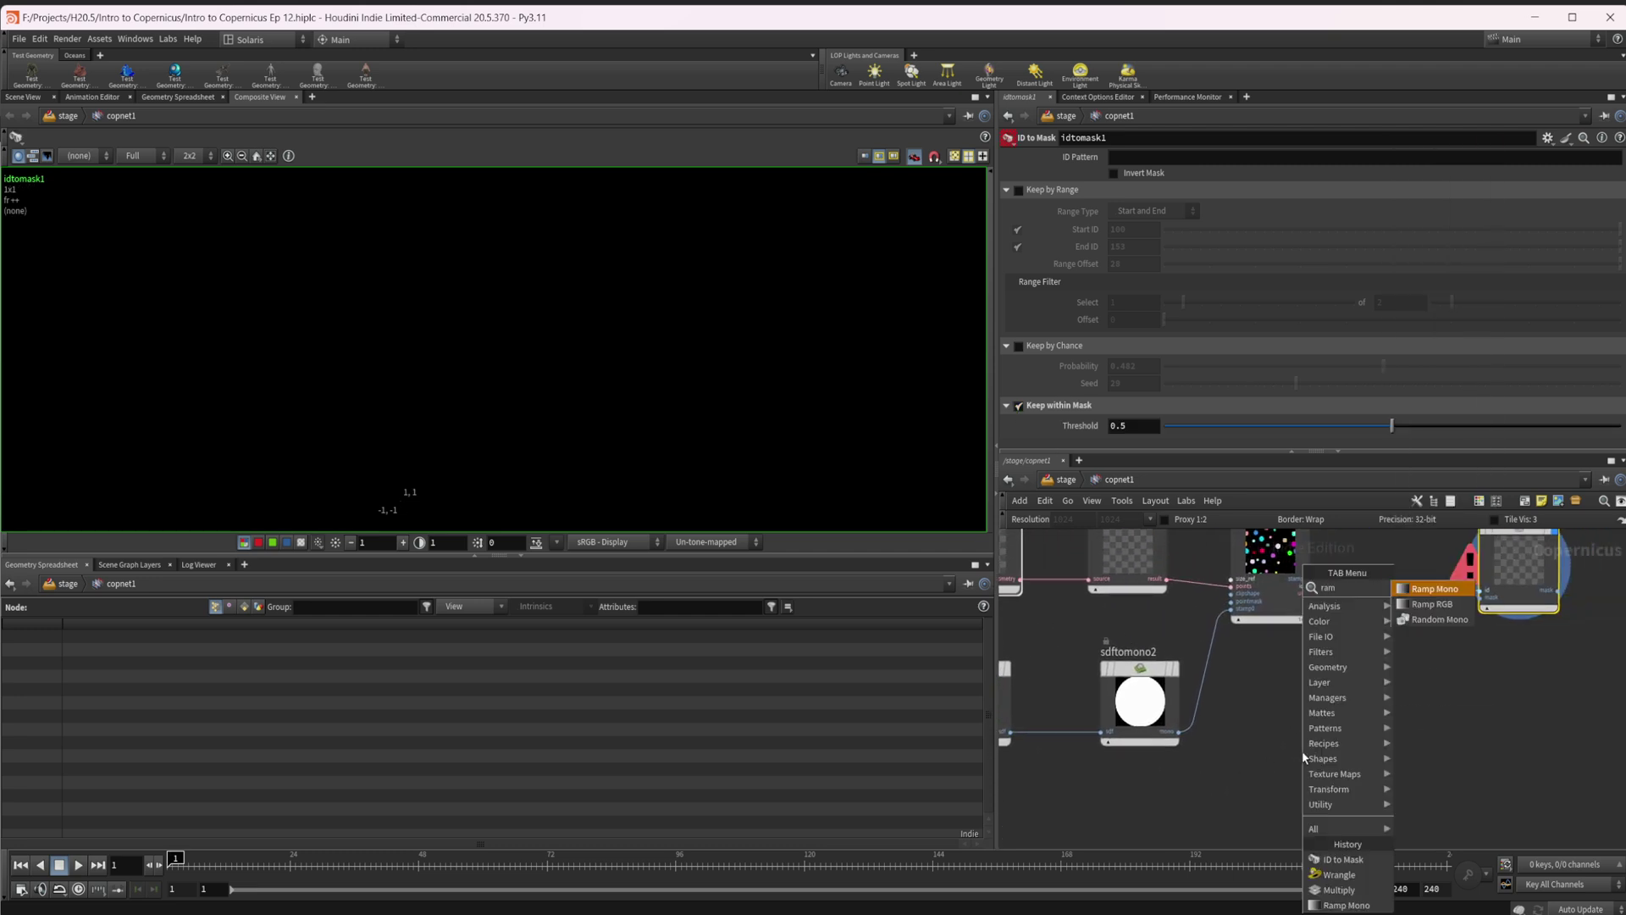
key("Return")
left_click(1302, 750)
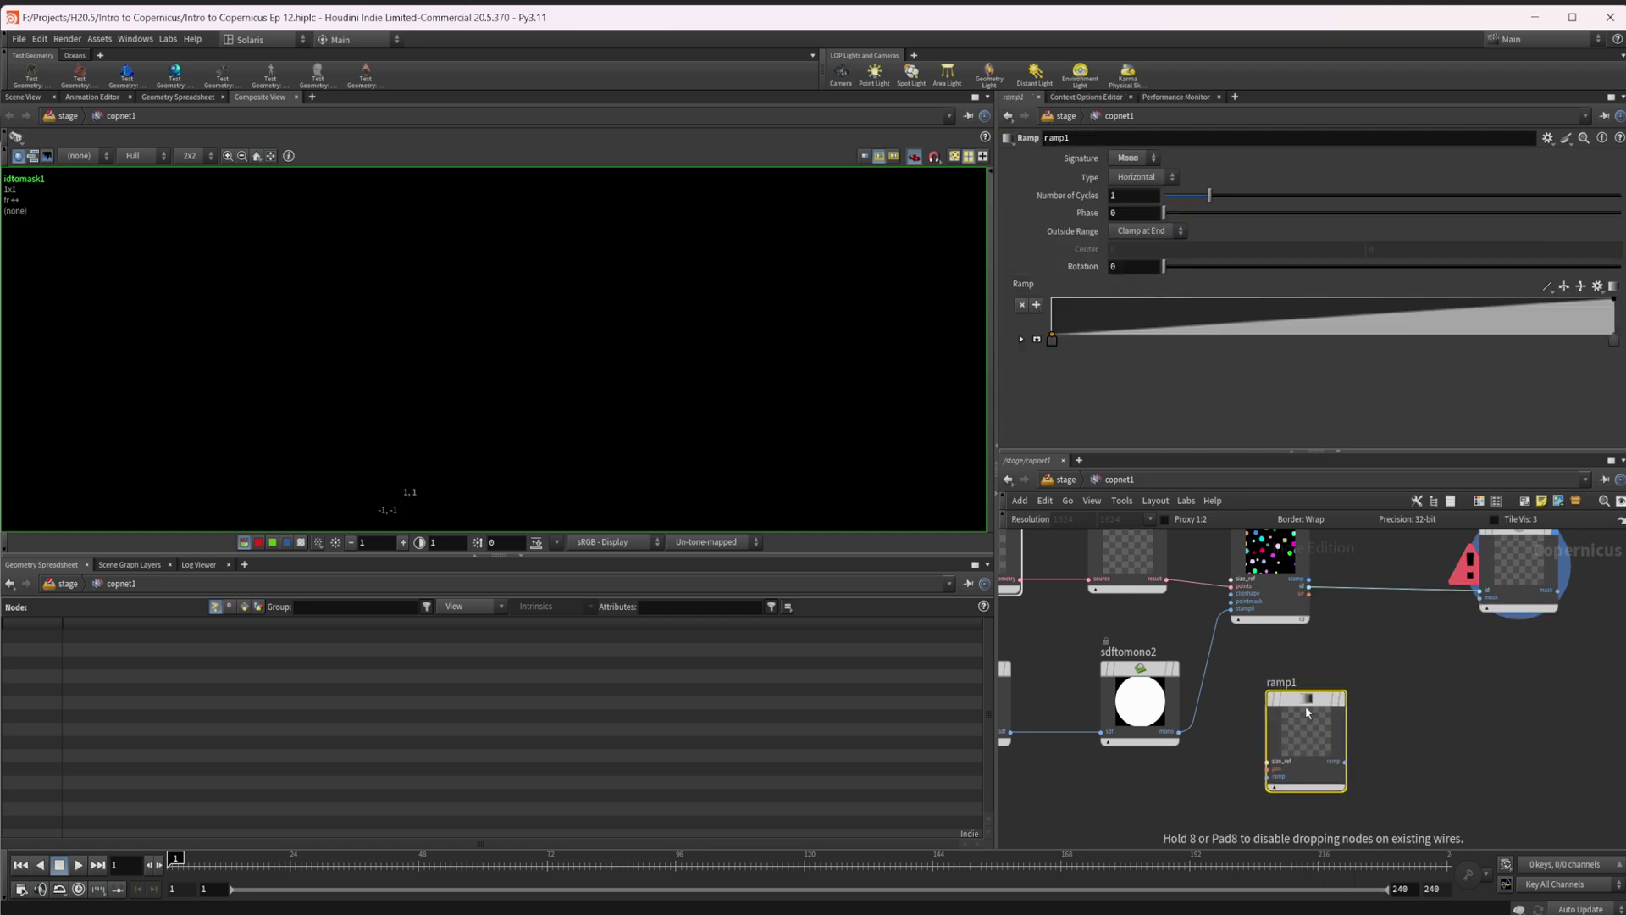
- Connect the ramp output of ramp1 to the mask input of idtomask1
scroll(1362, 761, "up", 2)
left_click(1334, 754)
middle_click_drag(1451, 618, 1364, 732)
left_click(1441, 631)
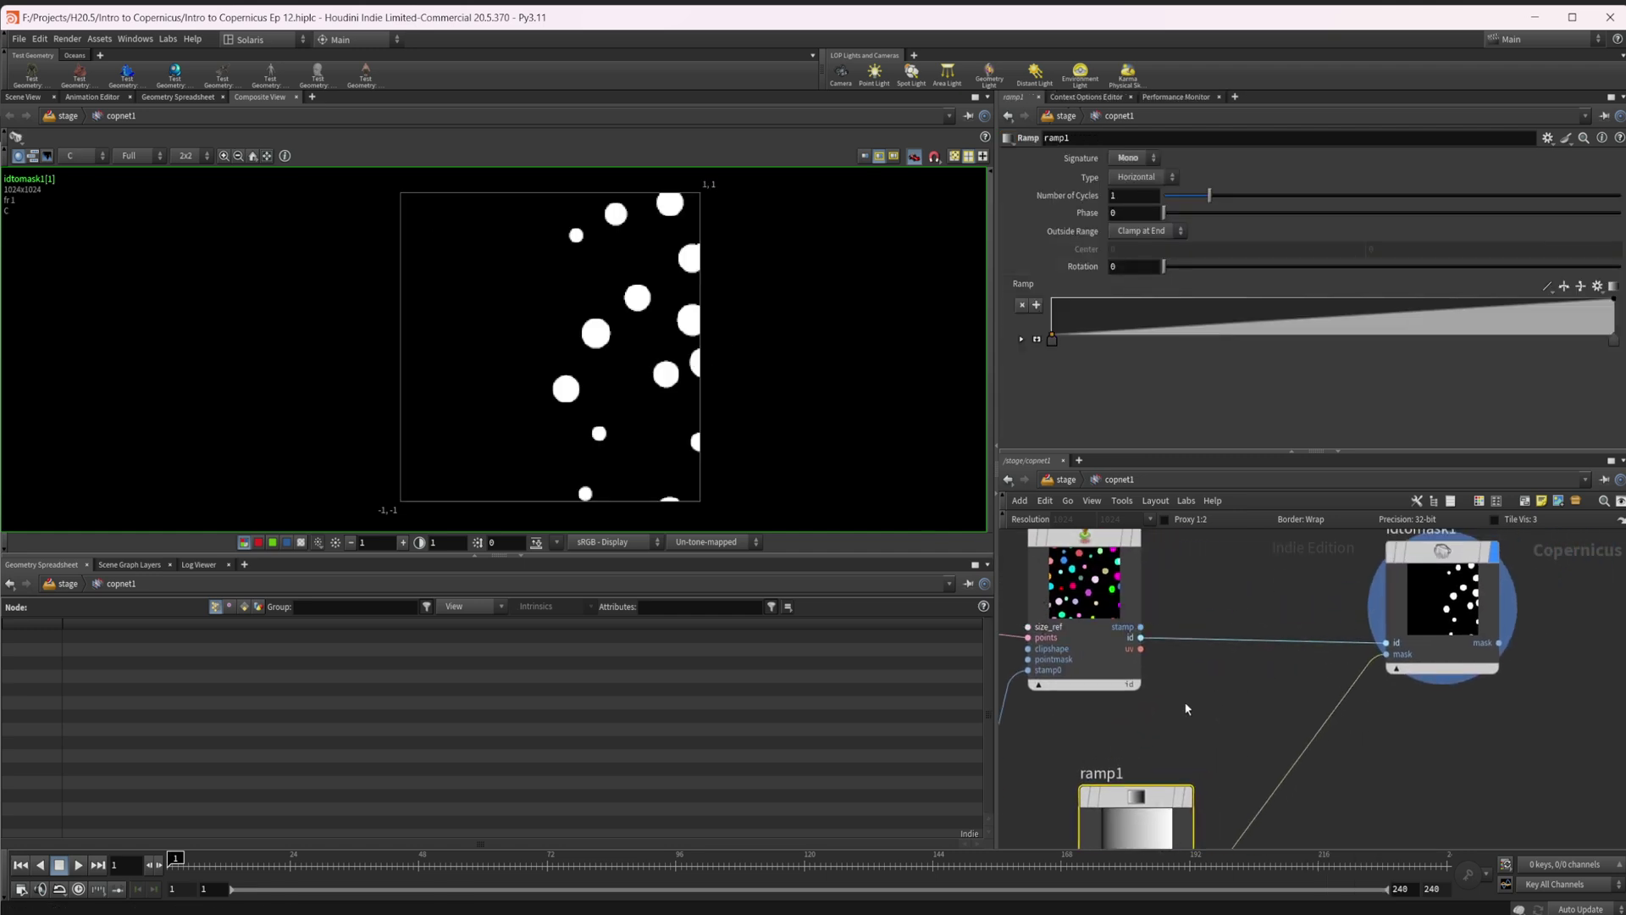
- Display the ramp1 gradient in the composite view and compare it with the Keep within Mask threshold of idtomask1
middle_click_drag(1215, 720, 1212, 653)
left_click(1430, 582)
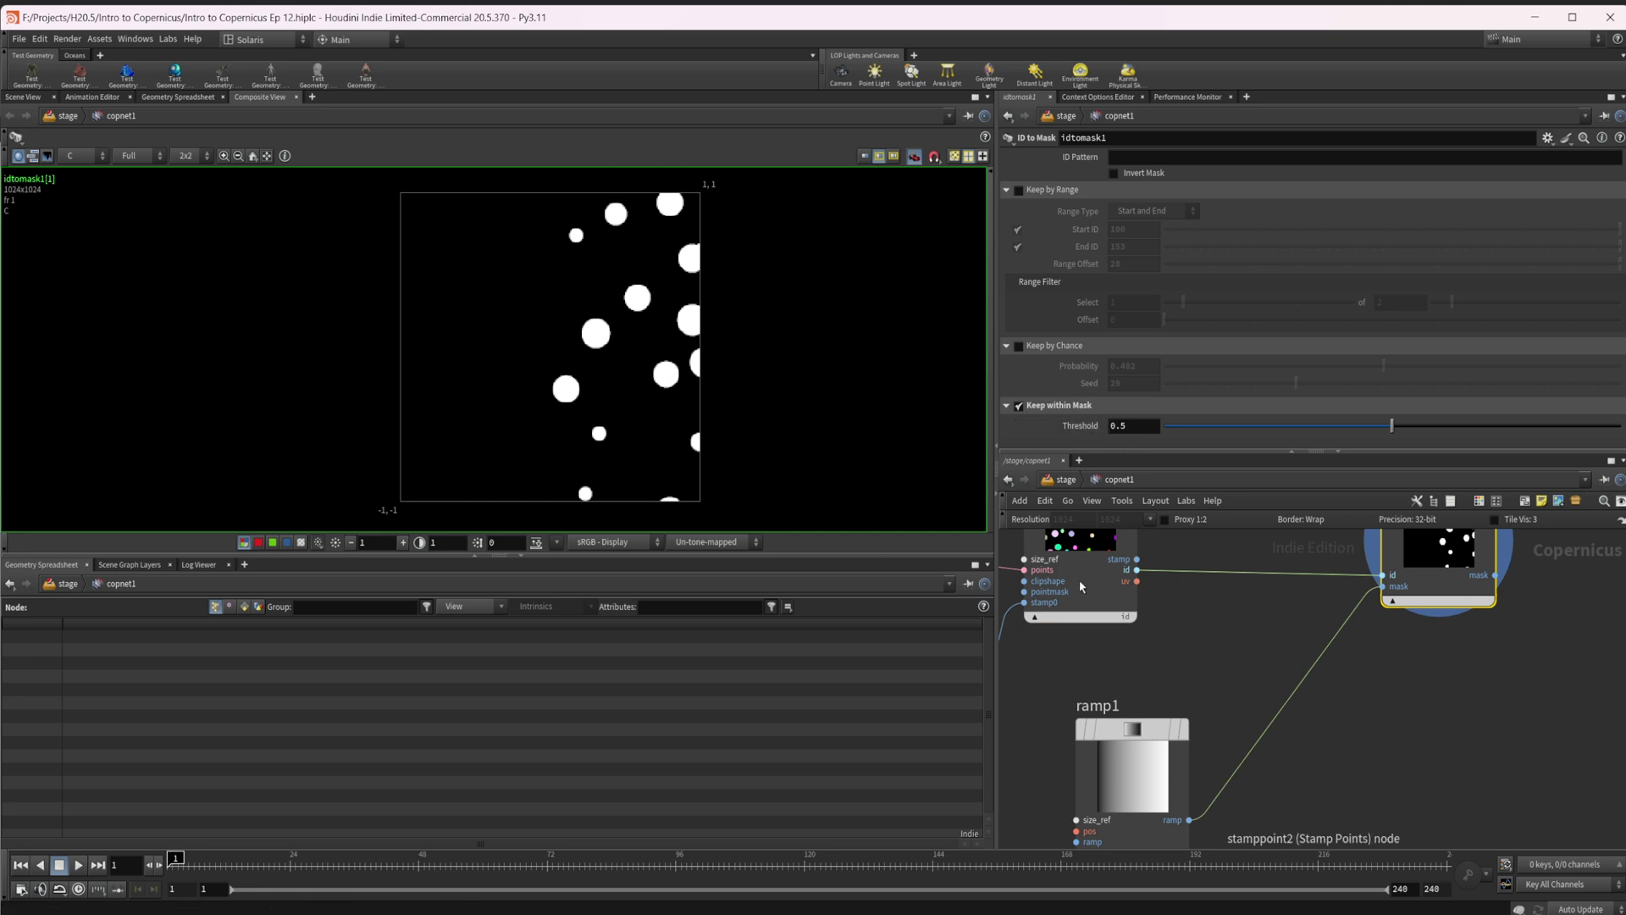
left_click(1118, 739)
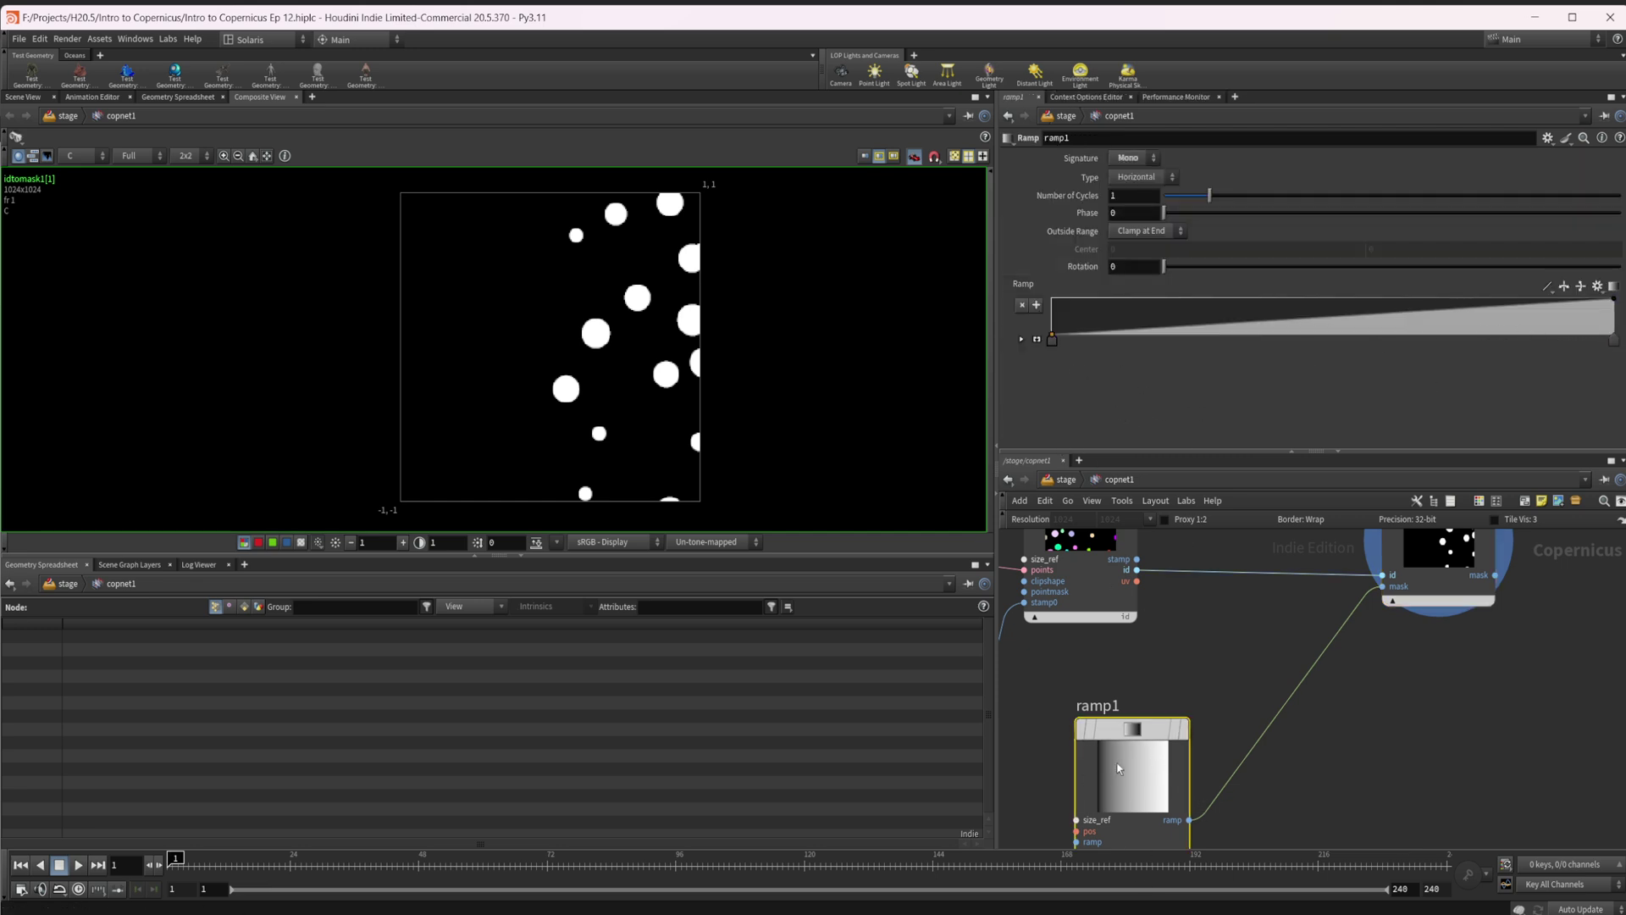
left_click(1184, 729)
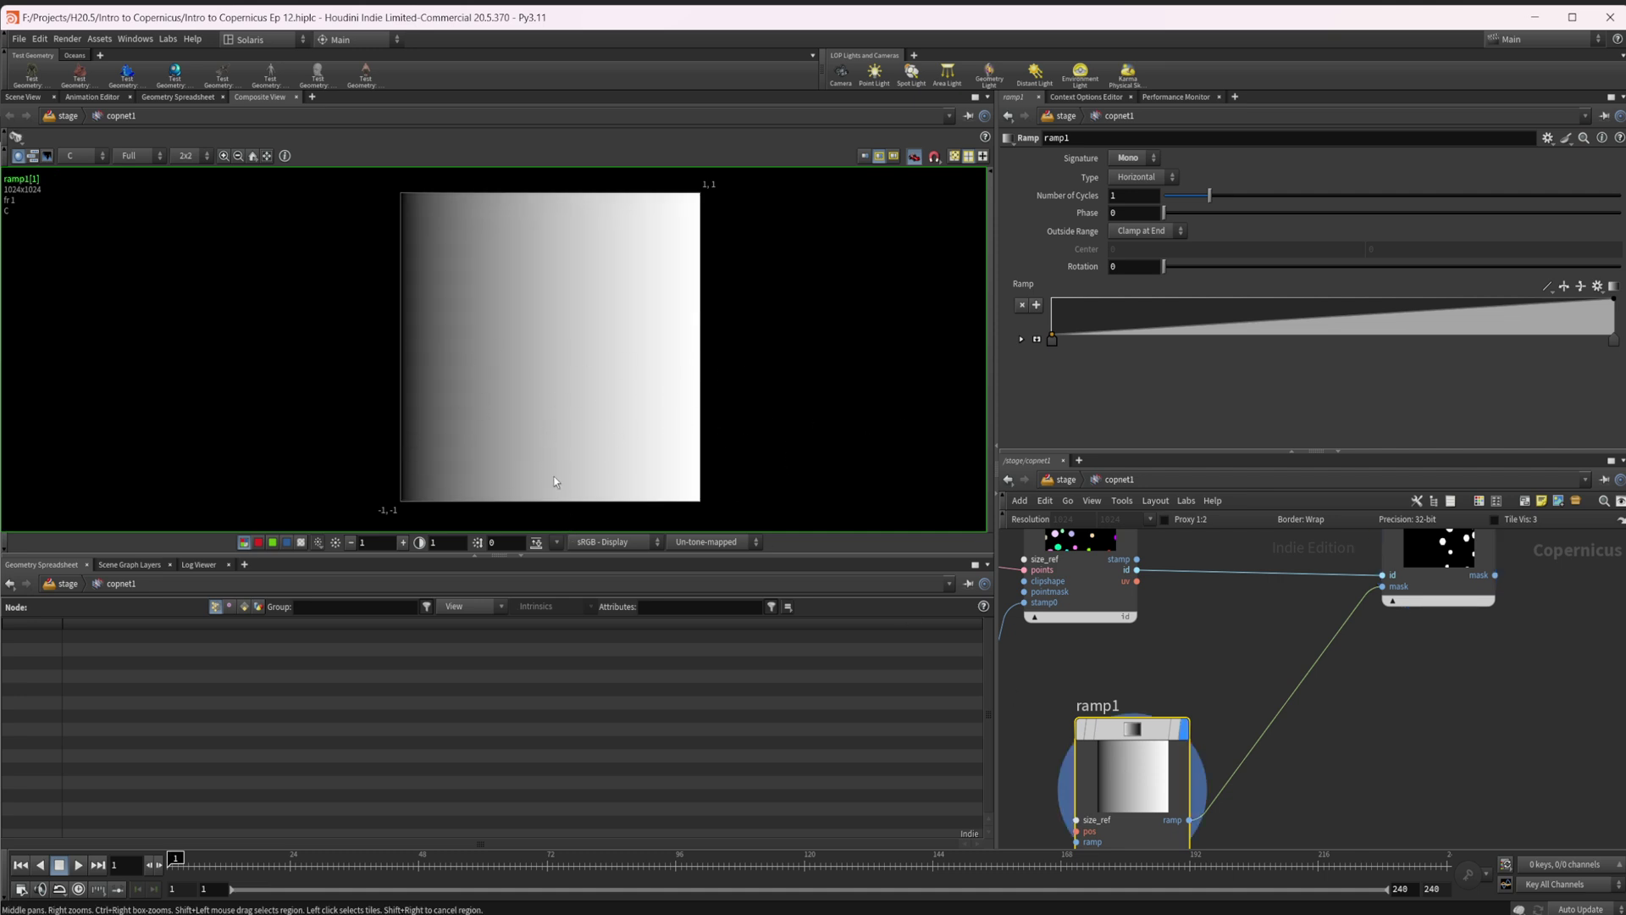
left_click(1423, 591)
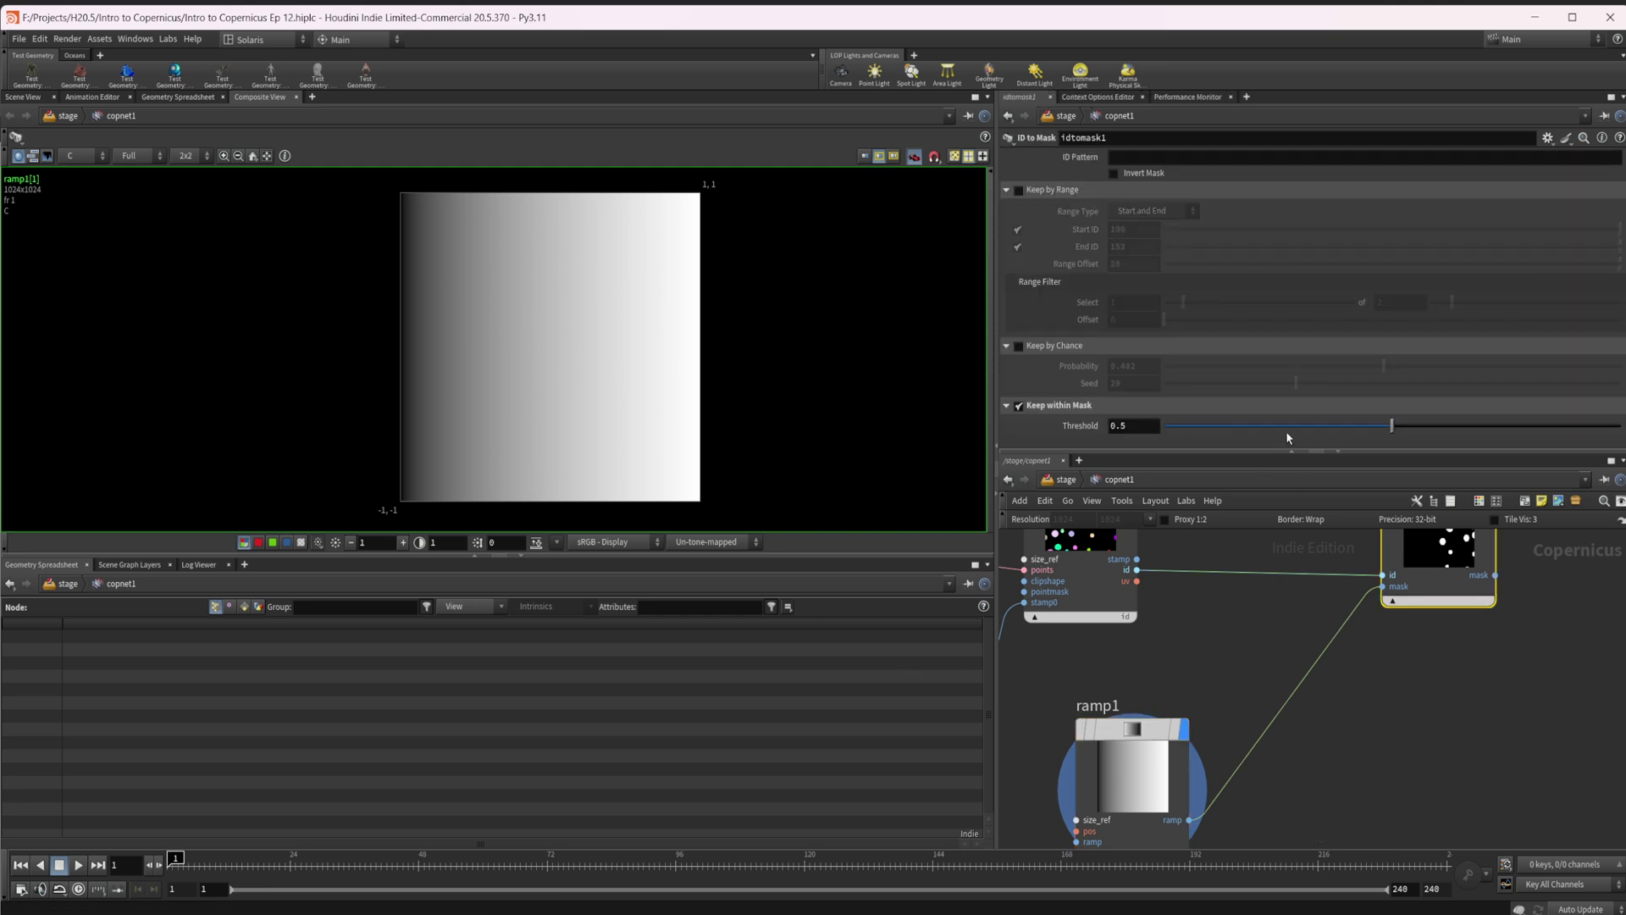
left_click(1150, 735)
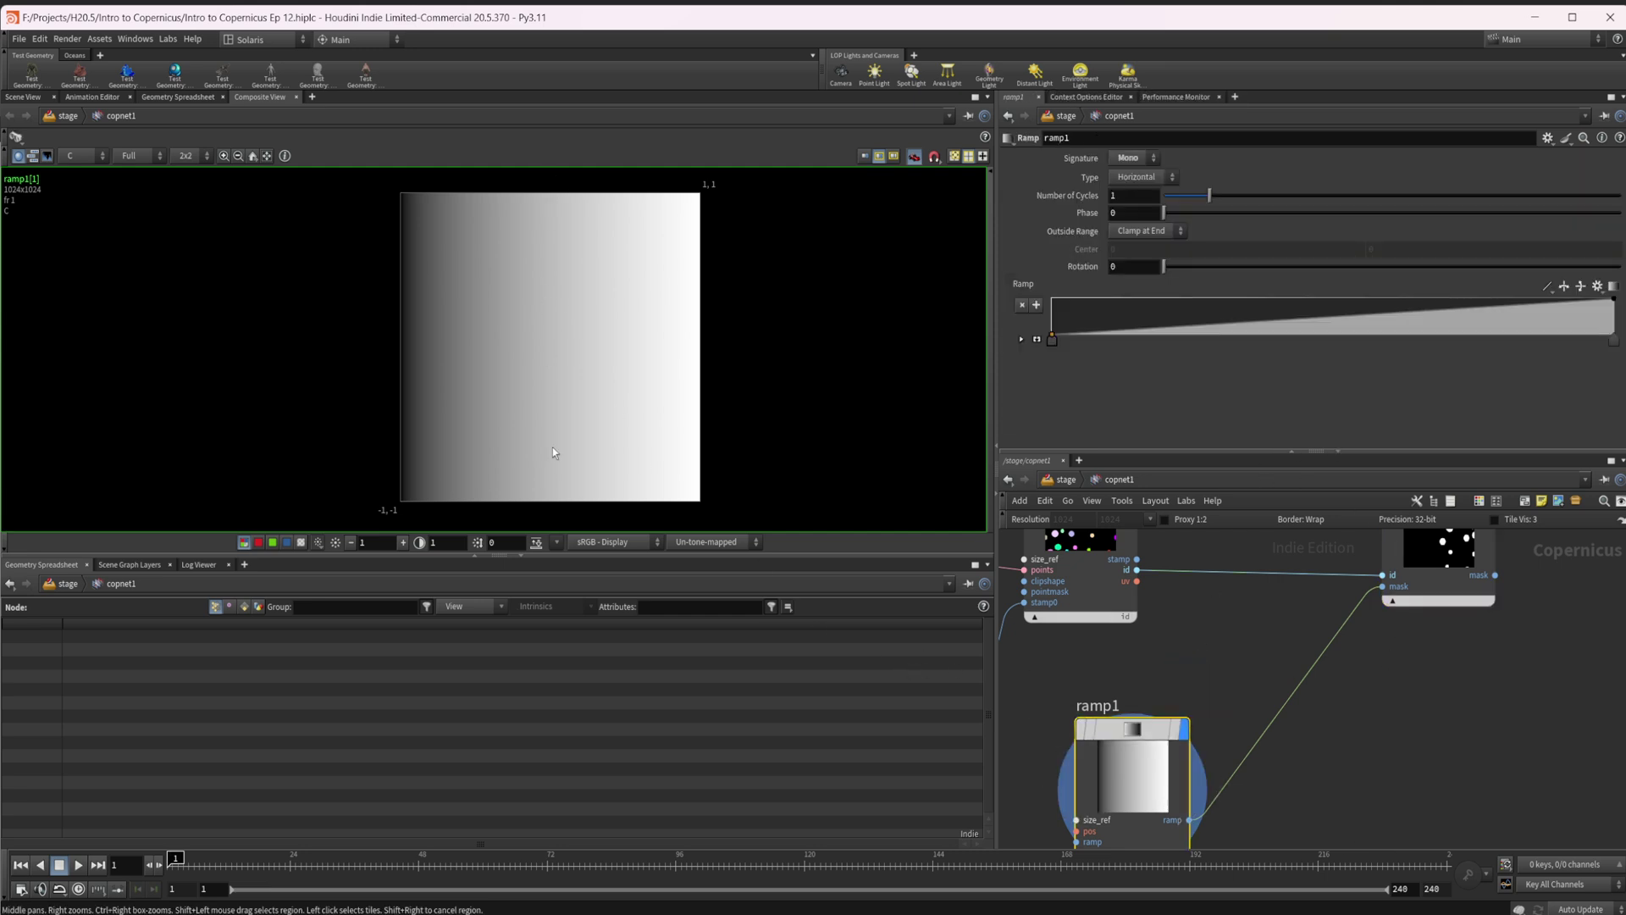
left_click(1429, 595)
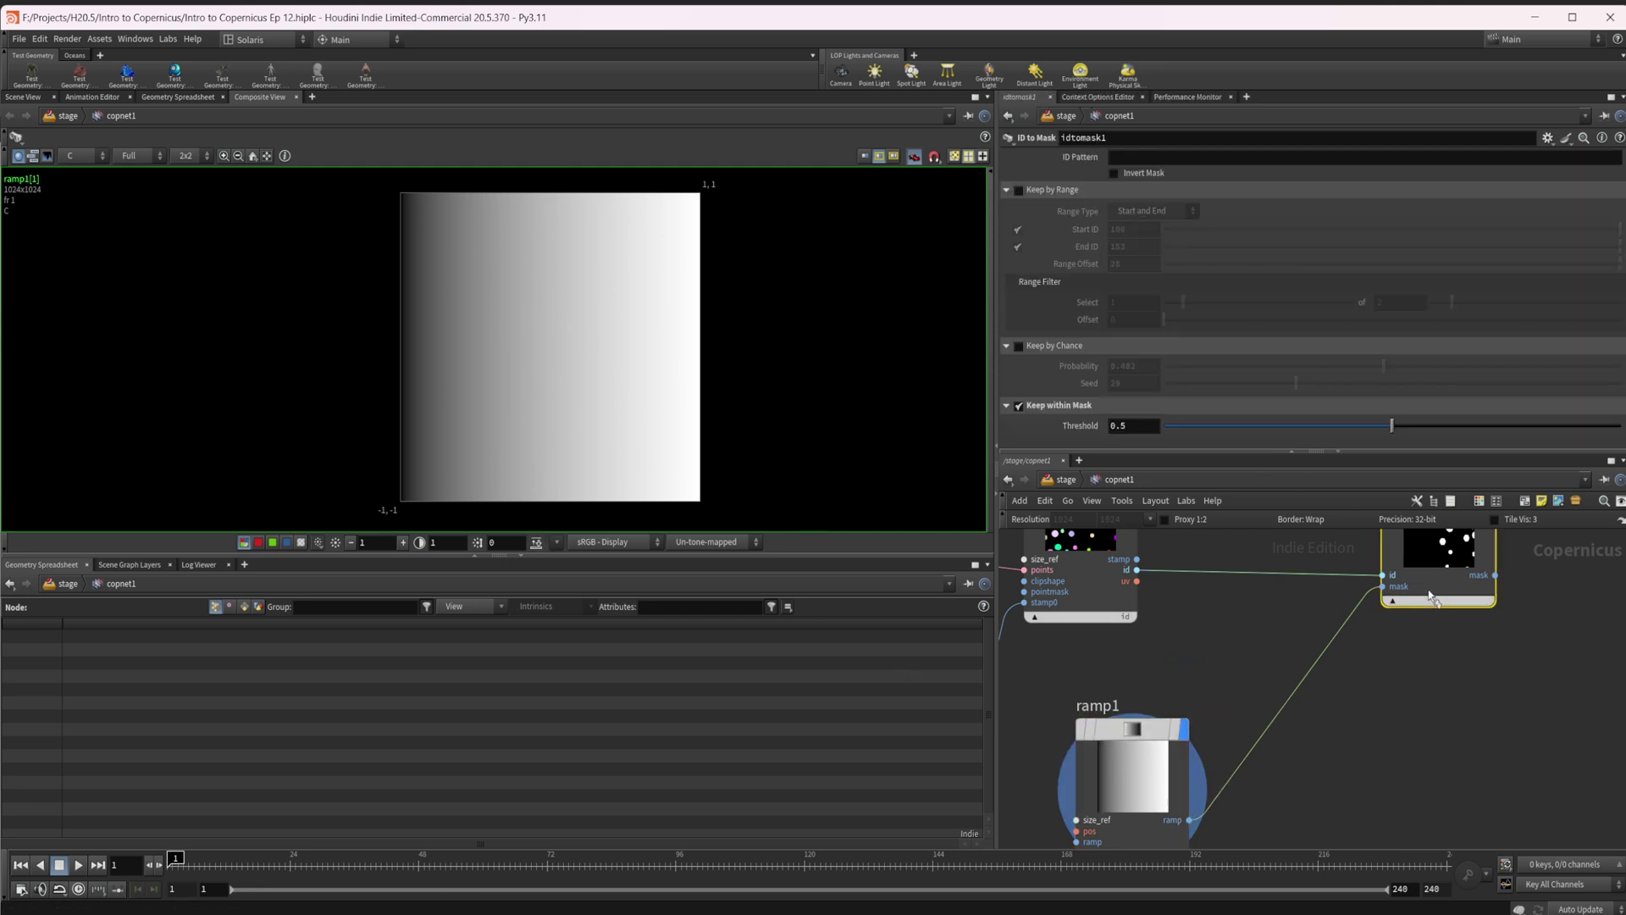
- Display idtomask1 and set its Keep within Mask threshold to 0.311
key("r")
left_click(1372, 426)
left_click_drag(1372, 431, 1306, 425)
- Duplicate the sdfshape2 and sdftomono2 nodes below the originals and add a Multiply node near ramp1
scroll(1230, 679, "down", 3)
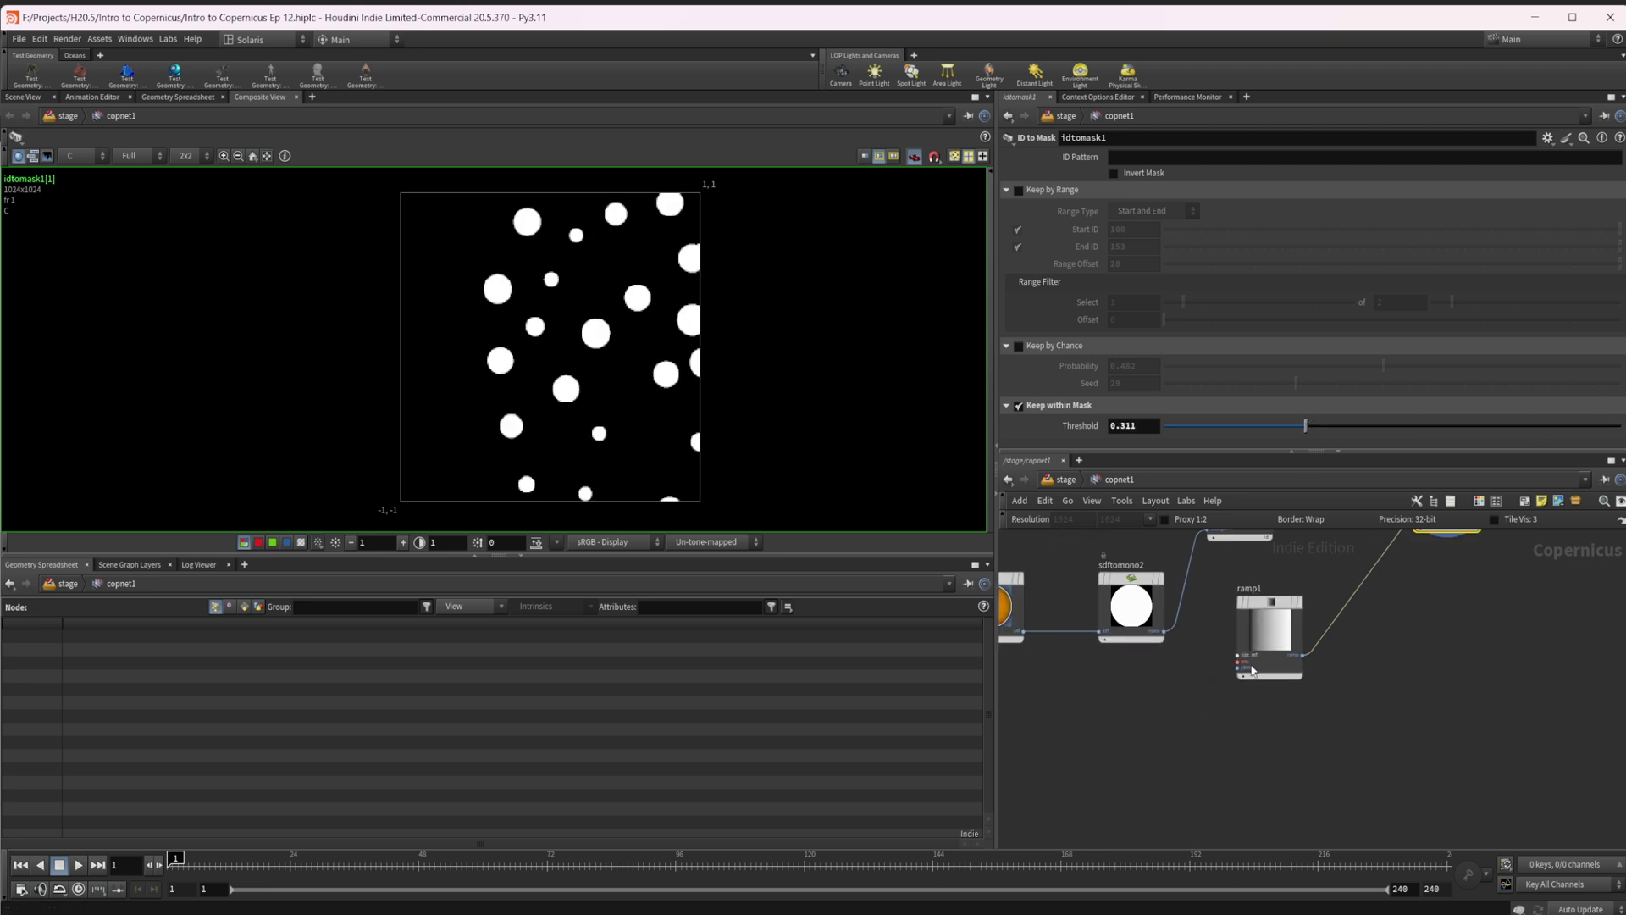
middle_click_drag(1162, 715, 1210, 721)
left_click_drag(1221, 694, 1275, 789)
key("Tab")
type("multiply")
key("Return")
left_click(1353, 669)
- Reposition the copied SDF nodes, wiring ramp1 into the Multiply node's fg input and the copied SDF to Mono into its bg input
left_click_drag(1345, 815, 1097, 732)
left_click_drag(1307, 773, 1187, 758)
scroll(1256, 743, "up", 4)
left_click_drag(1268, 556, 1421, 659)
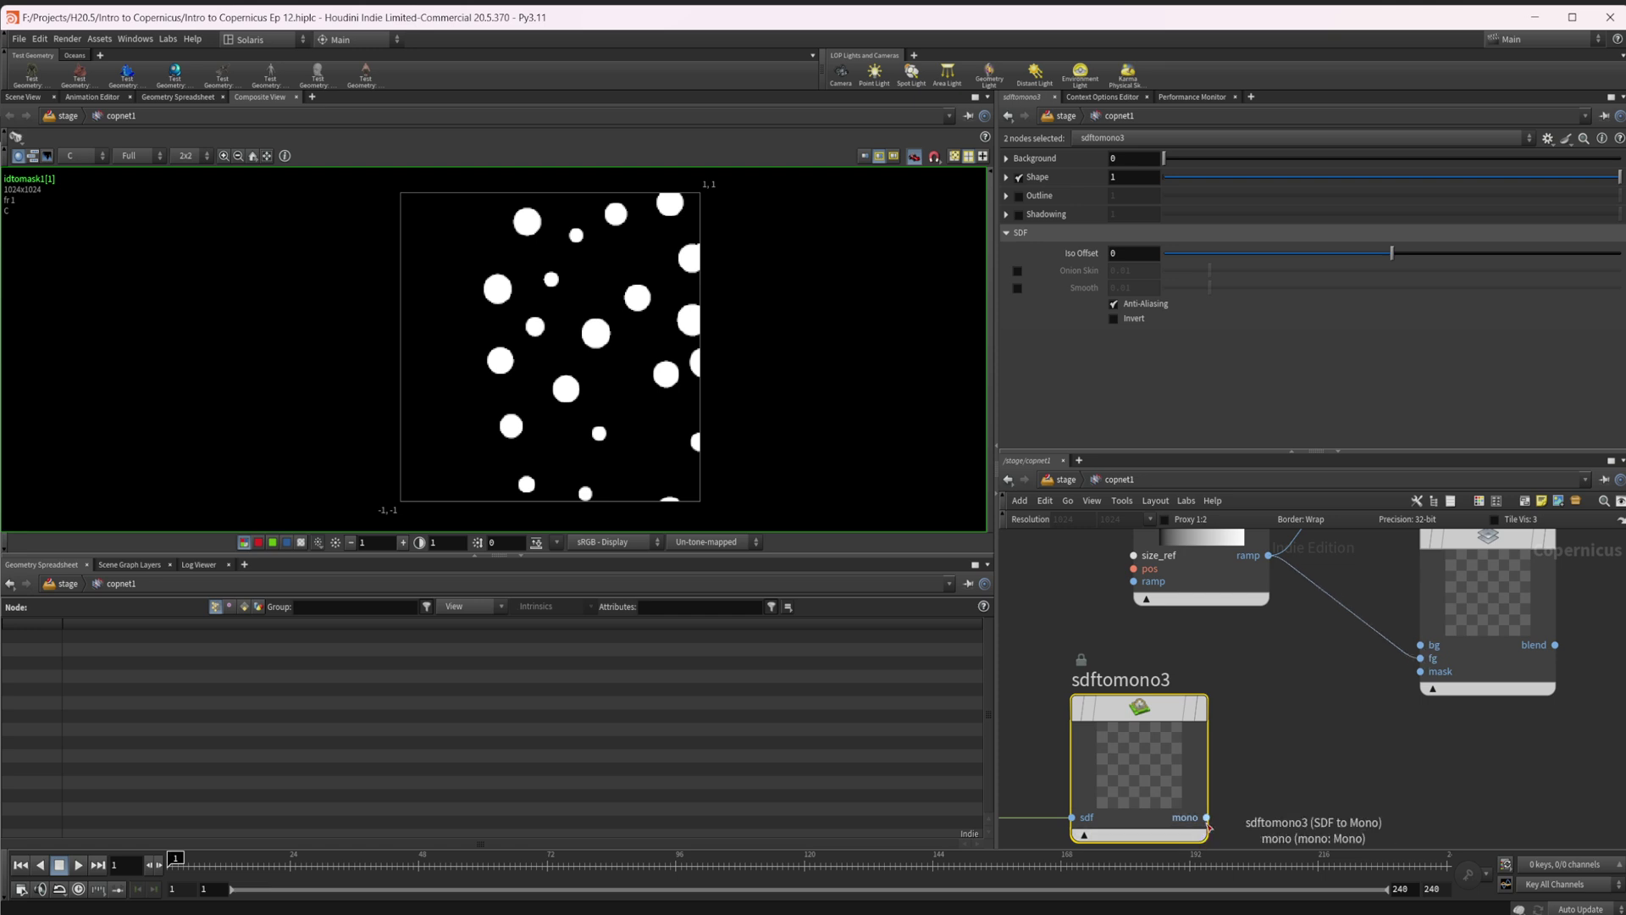
left_click_drag(1207, 817, 1270, 756)
left_click(1270, 756)
left_click_drag(1207, 817, 1420, 645)
- Connect the Multiply node's blend output to the mask input of idtomask1
middle_click_drag(1371, 617, 1258, 816)
left_click(1425, 838)
middle_click_drag(1435, 644, 1356, 792)
left_click(1328, 623)
- Reshape the ramp1 gradient into a central white peak with its black end points moved inward on both sides
middle_click_drag(1250, 717, 1271, 549)
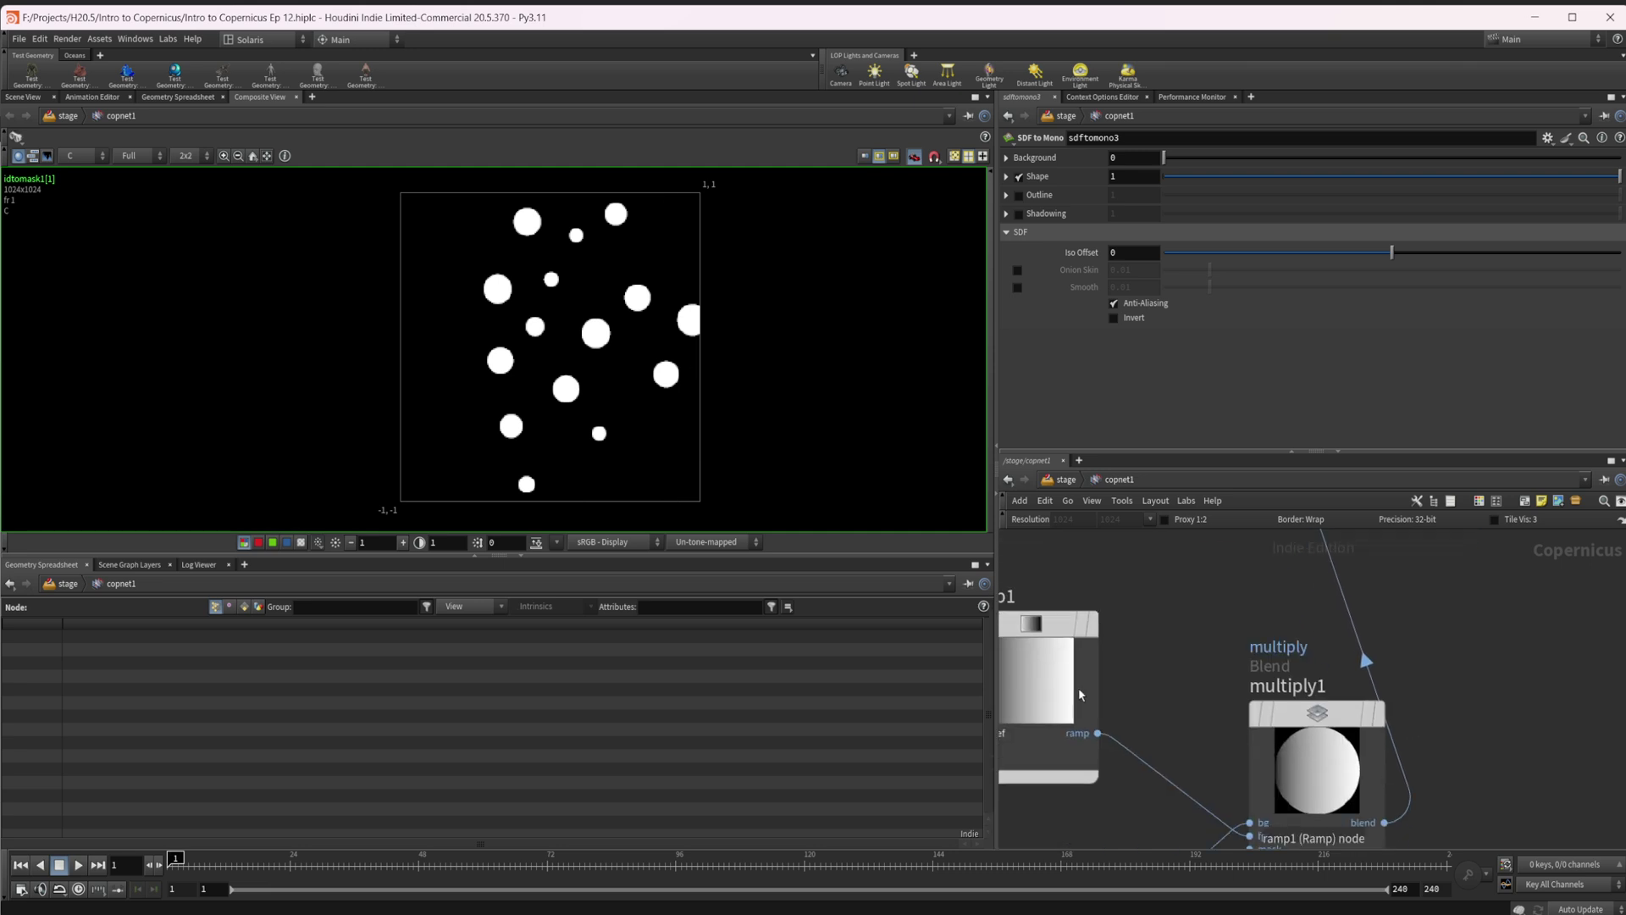
left_click(1042, 678)
left_click_drag(1055, 348, 1308, 349)
left_click_drag(1613, 342, 1470, 354)
left_click_drag(1305, 341, 1173, 342)
left_click_drag(1376, 340, 1327, 342)
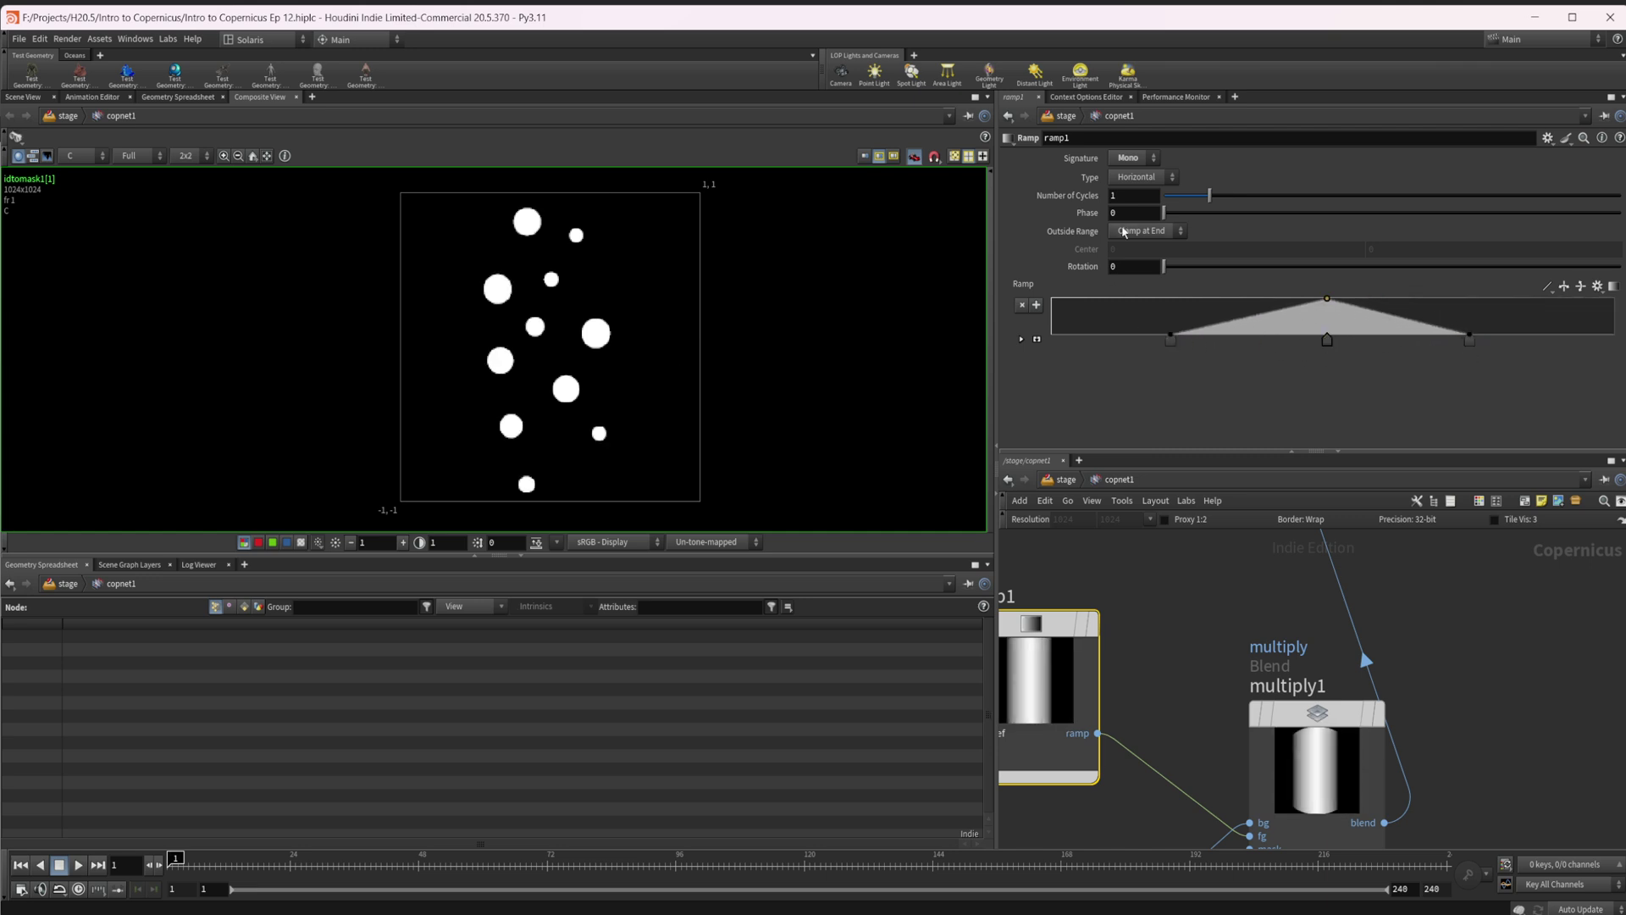
- Change the ramp1 type to Radial and reset its gradient to the default black-to-white ramp
left_click(1141, 176)
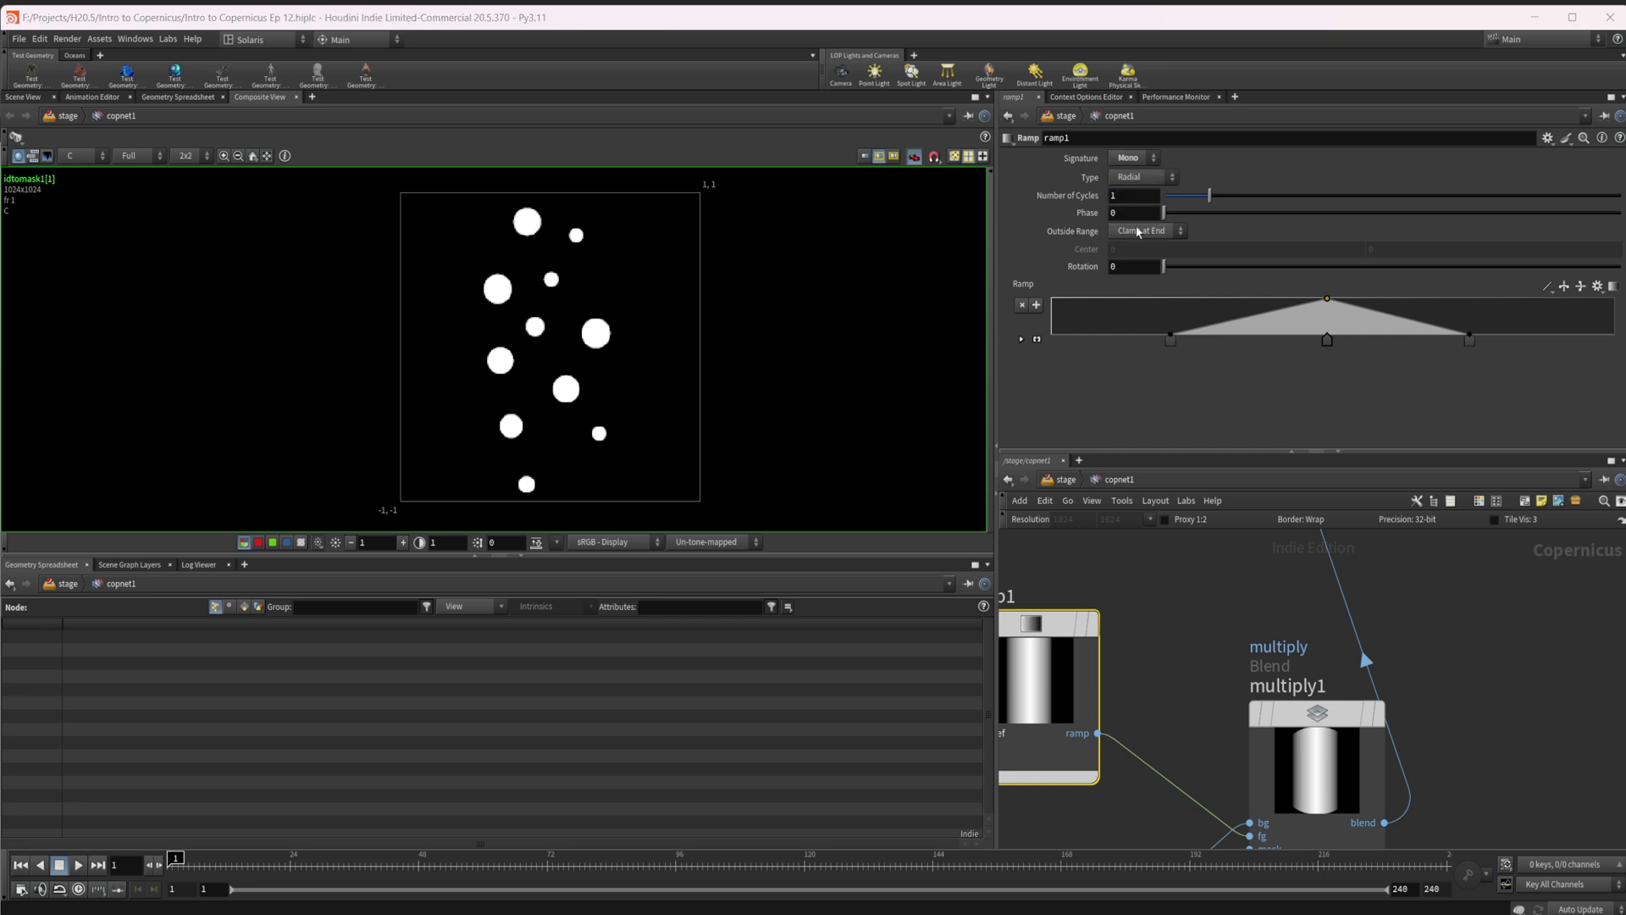
left_click(1138, 230)
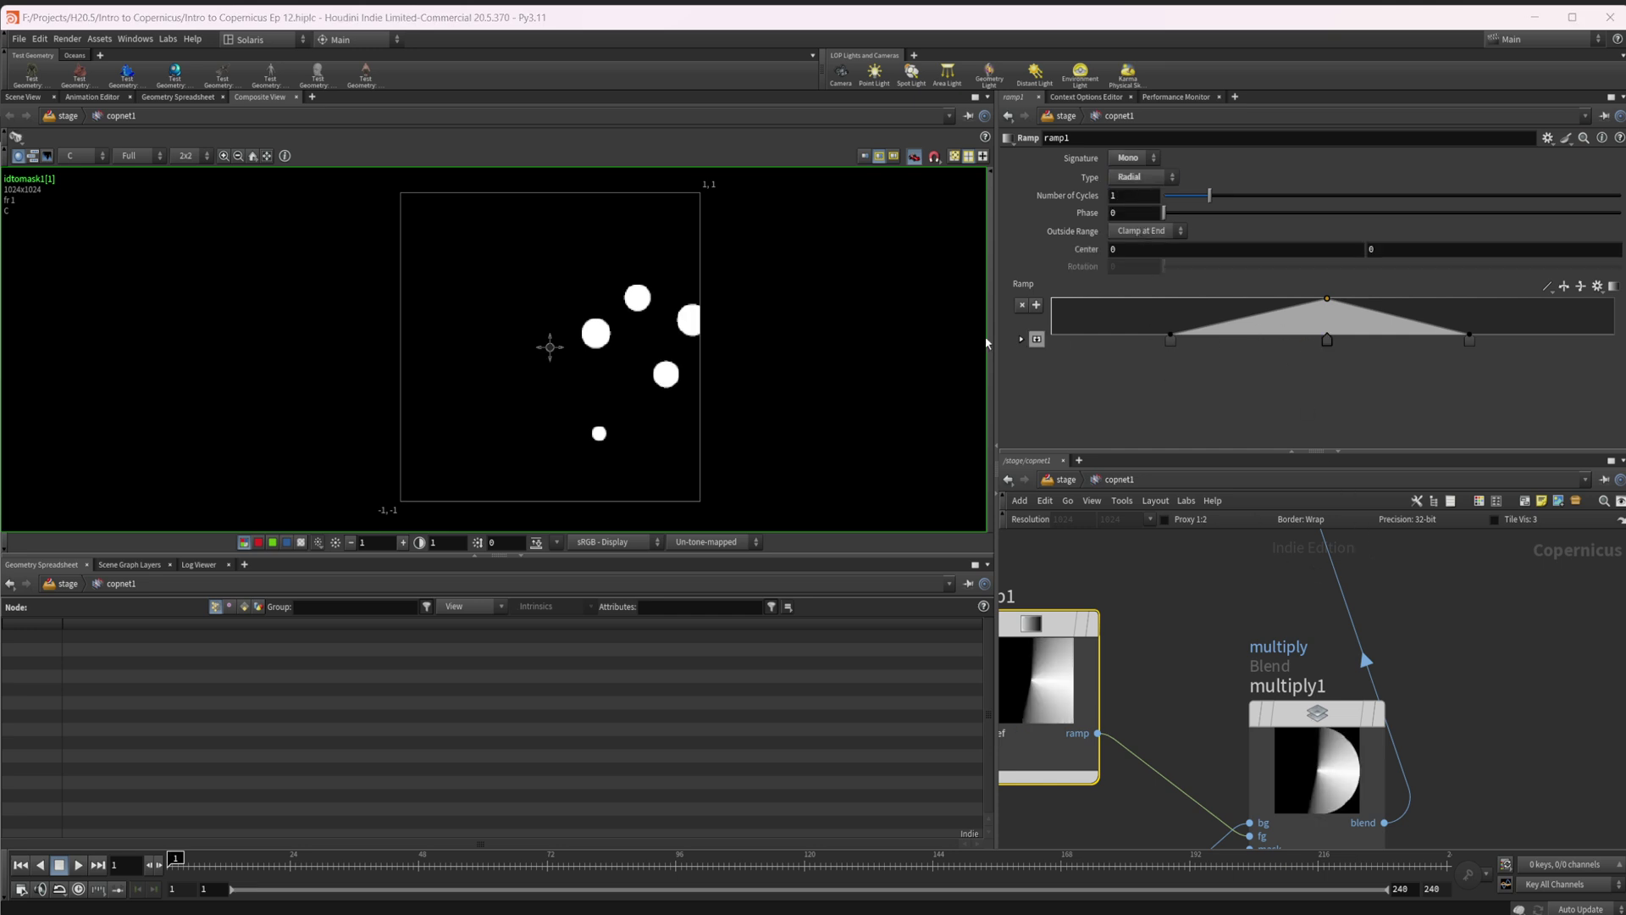
middle_click(1026, 287, "ctrl")
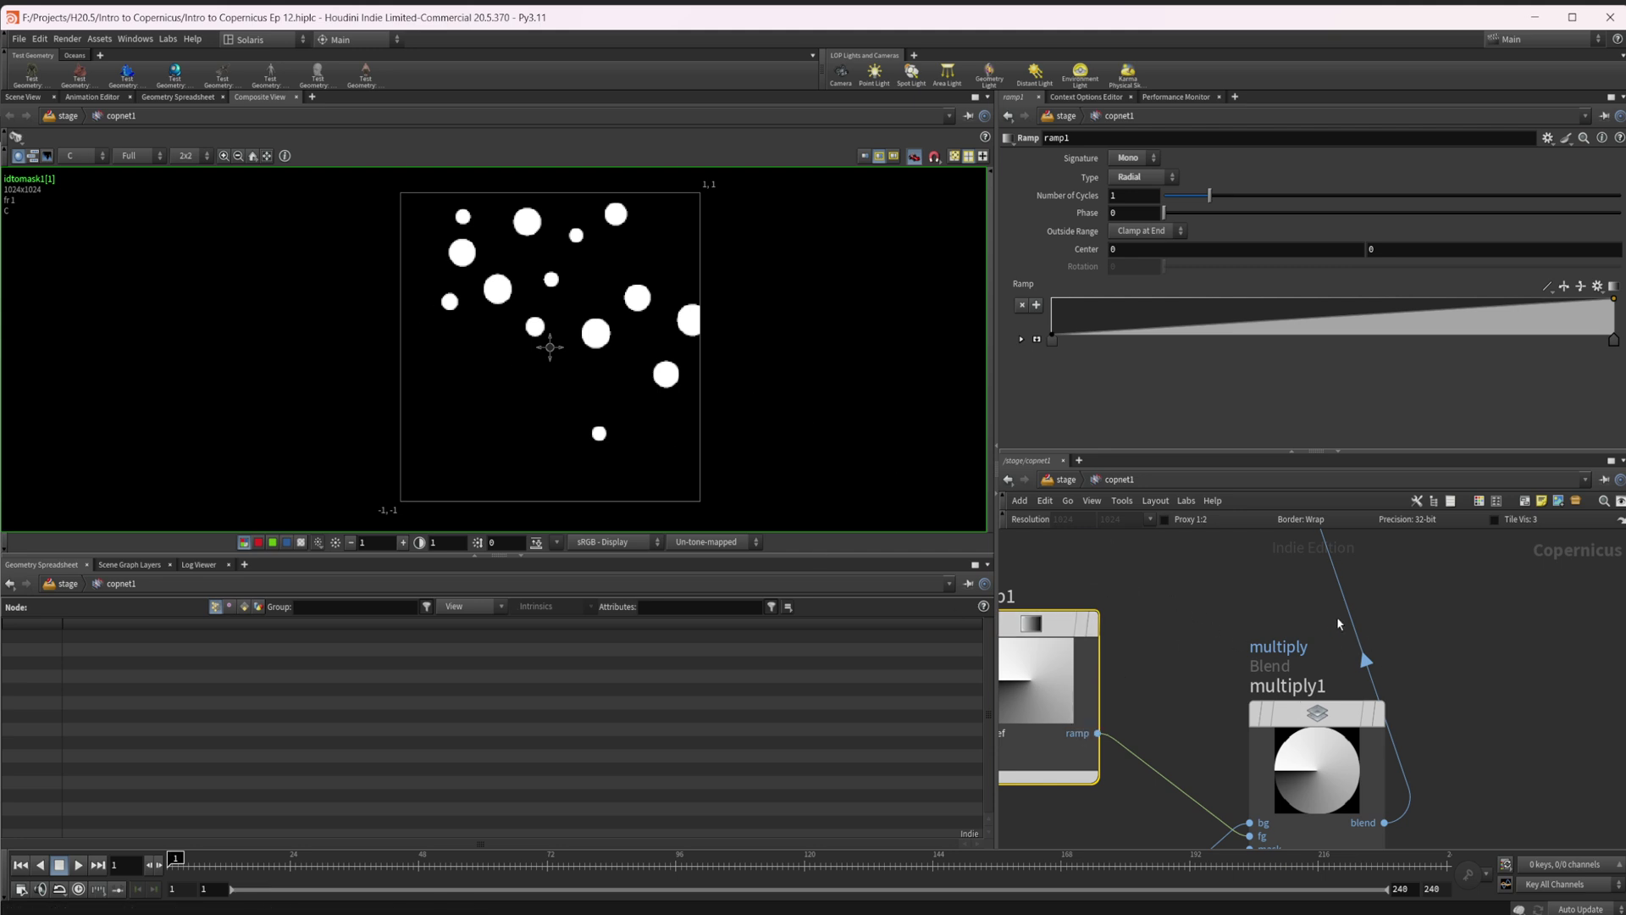
- Lower the Keep within Mask threshold of idtomask1 to 0.198
middle_click_drag(1246, 560, 1195, 717)
left_click(1323, 596)
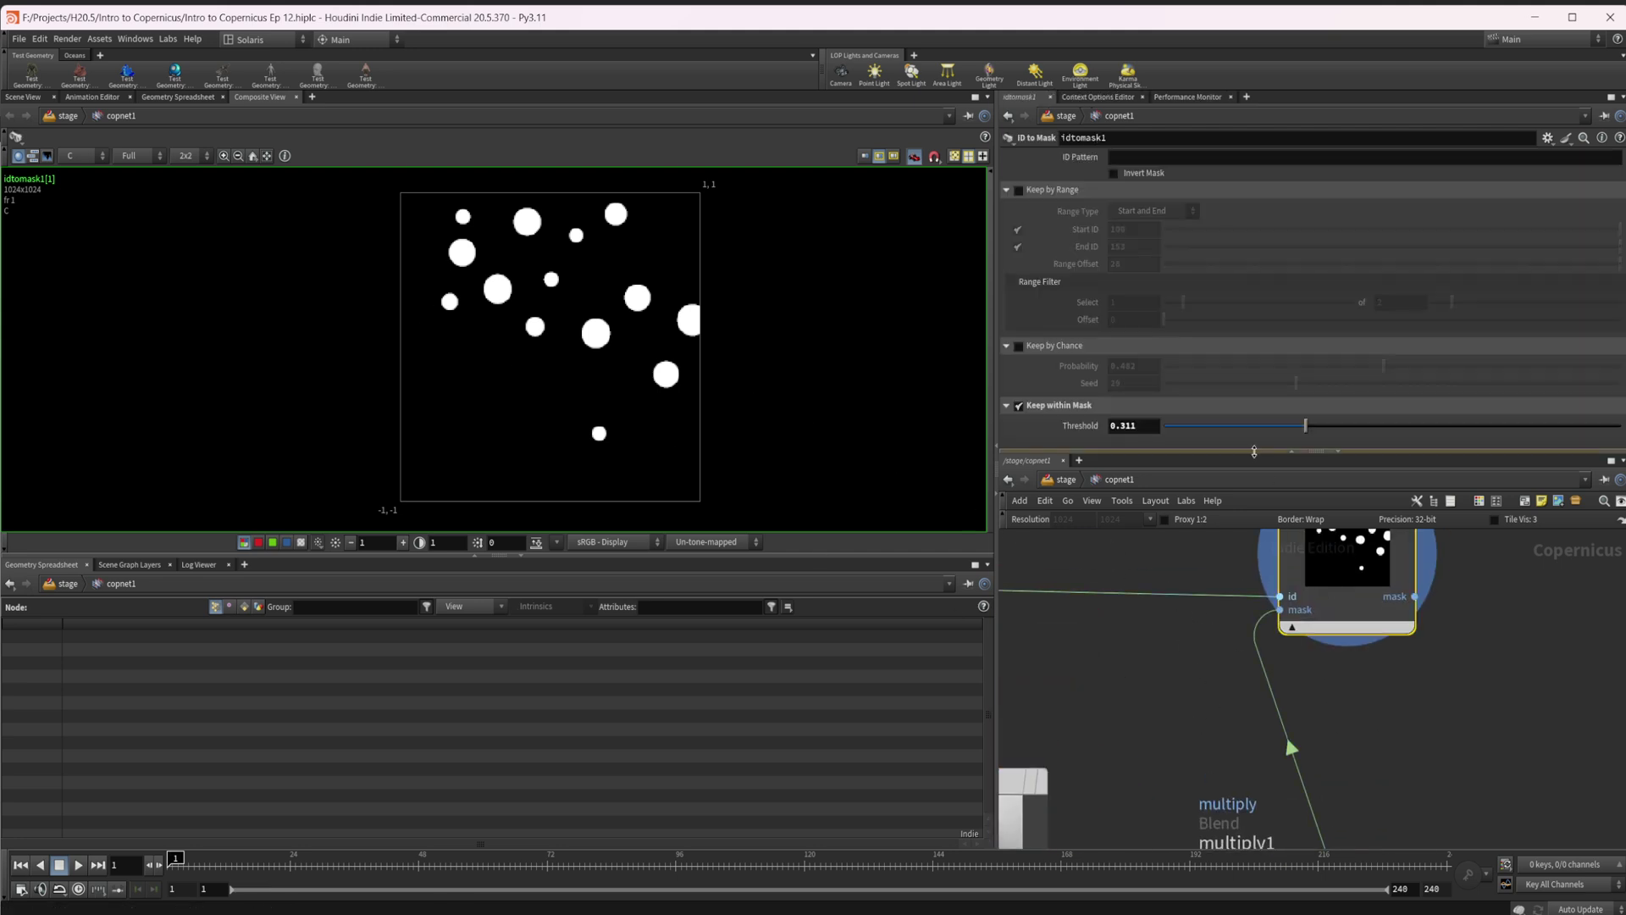
left_click_drag(1314, 425, 1270, 489)
- Add a Wrangle node beside idtomask1 in the network
scroll(1372, 754, "down", 3)
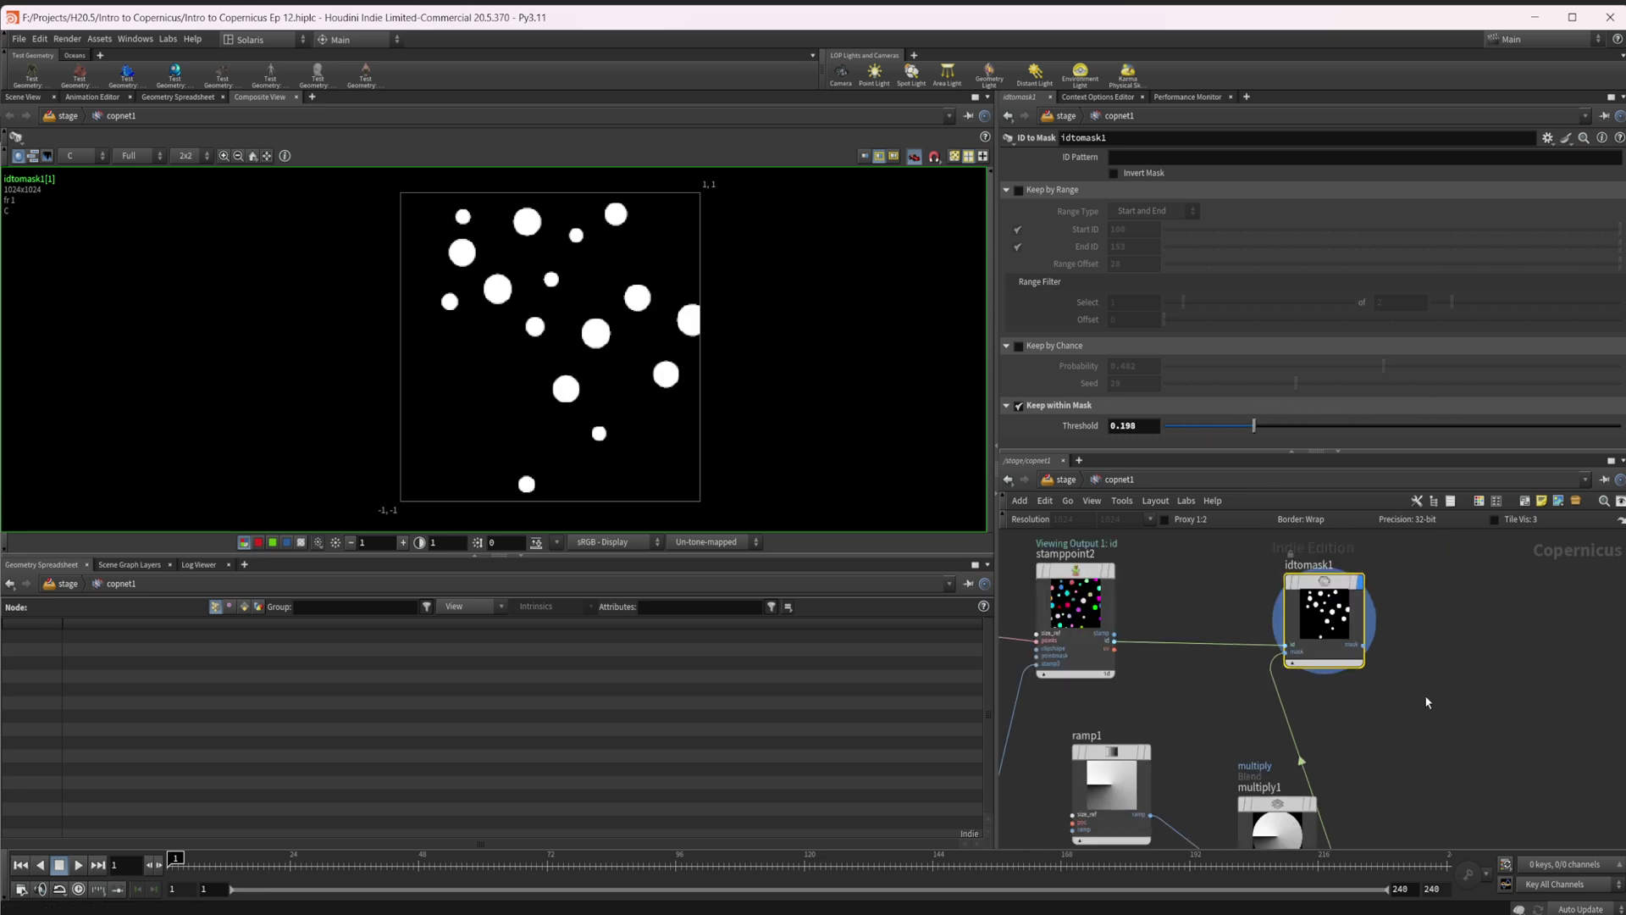
scroll(1359, 702, "down", 3)
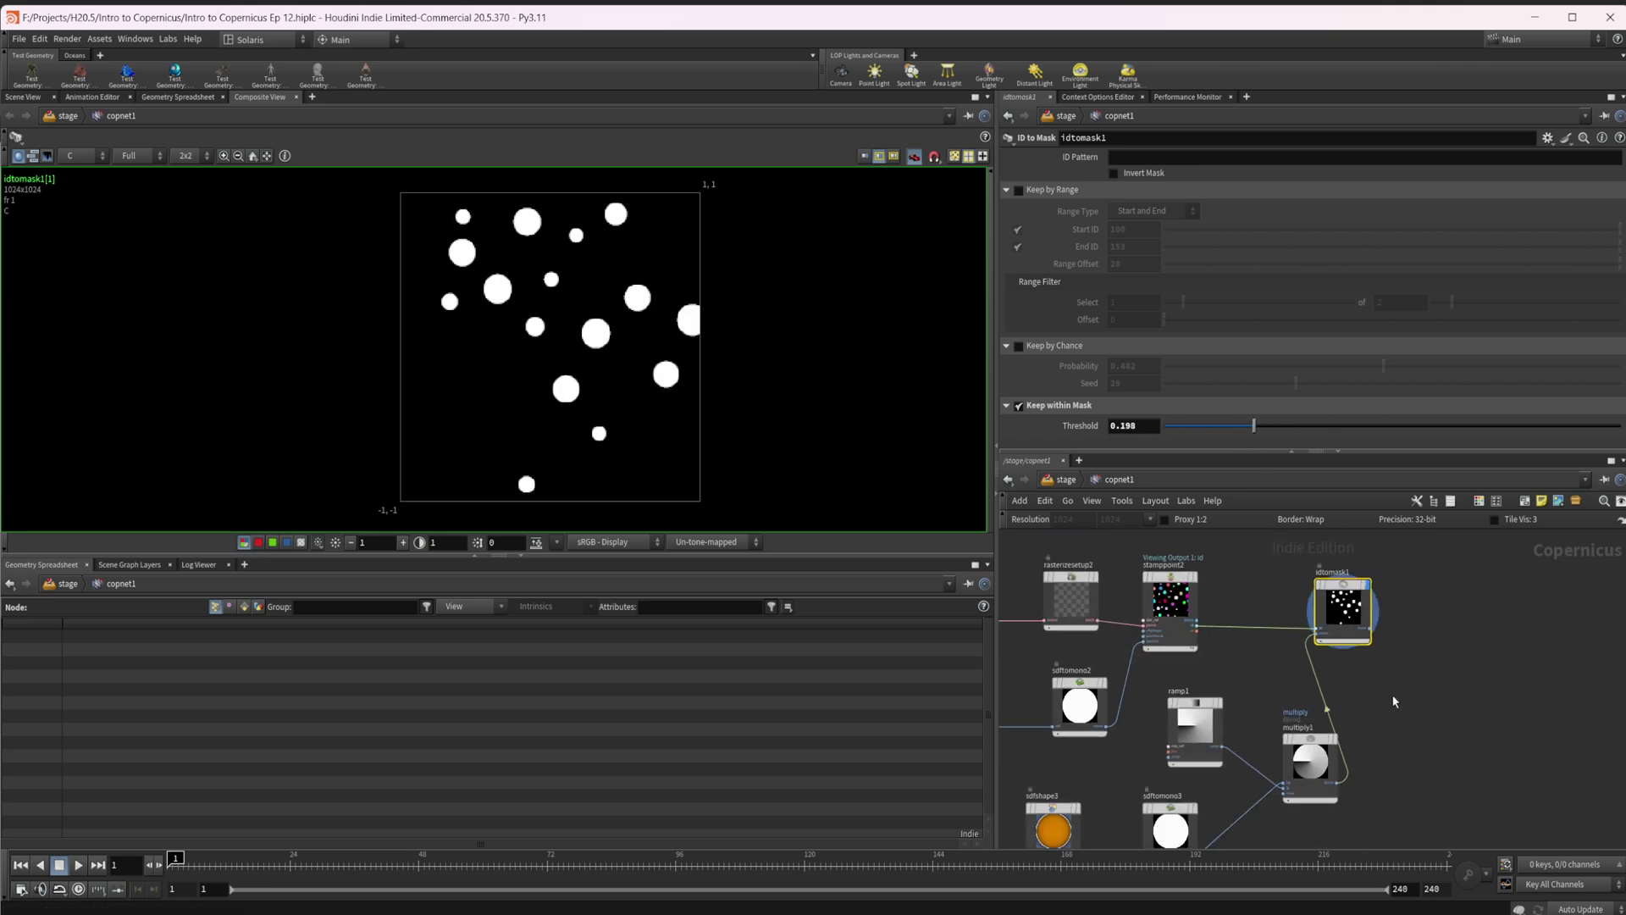
key("Tab")
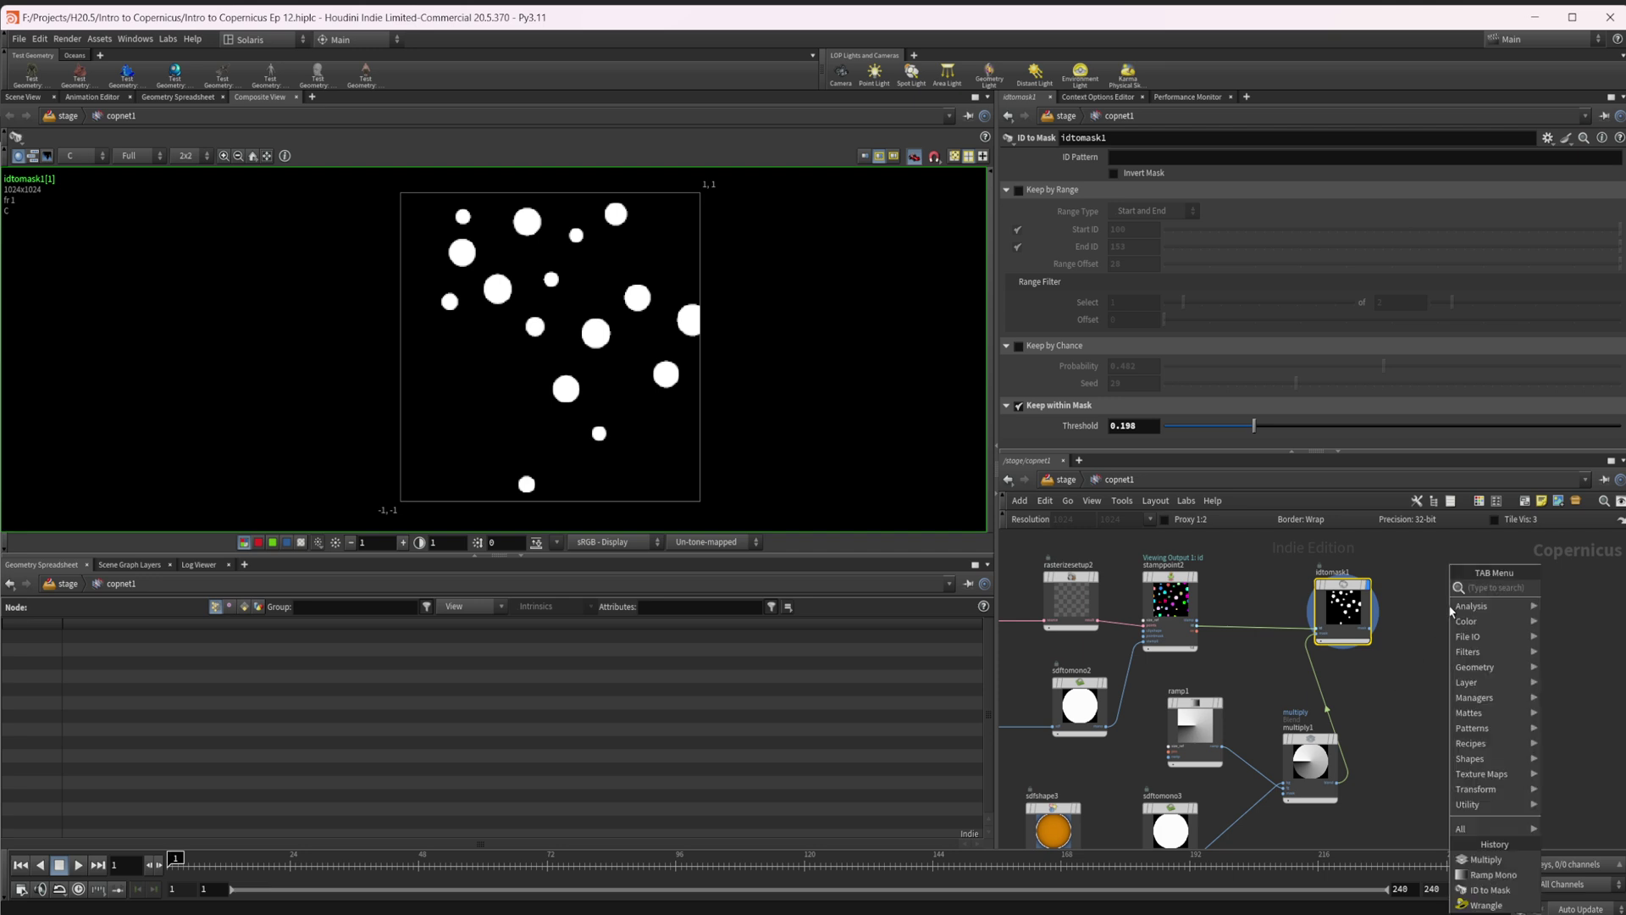
type("wr")
key("Return")
left_click(1450, 611)
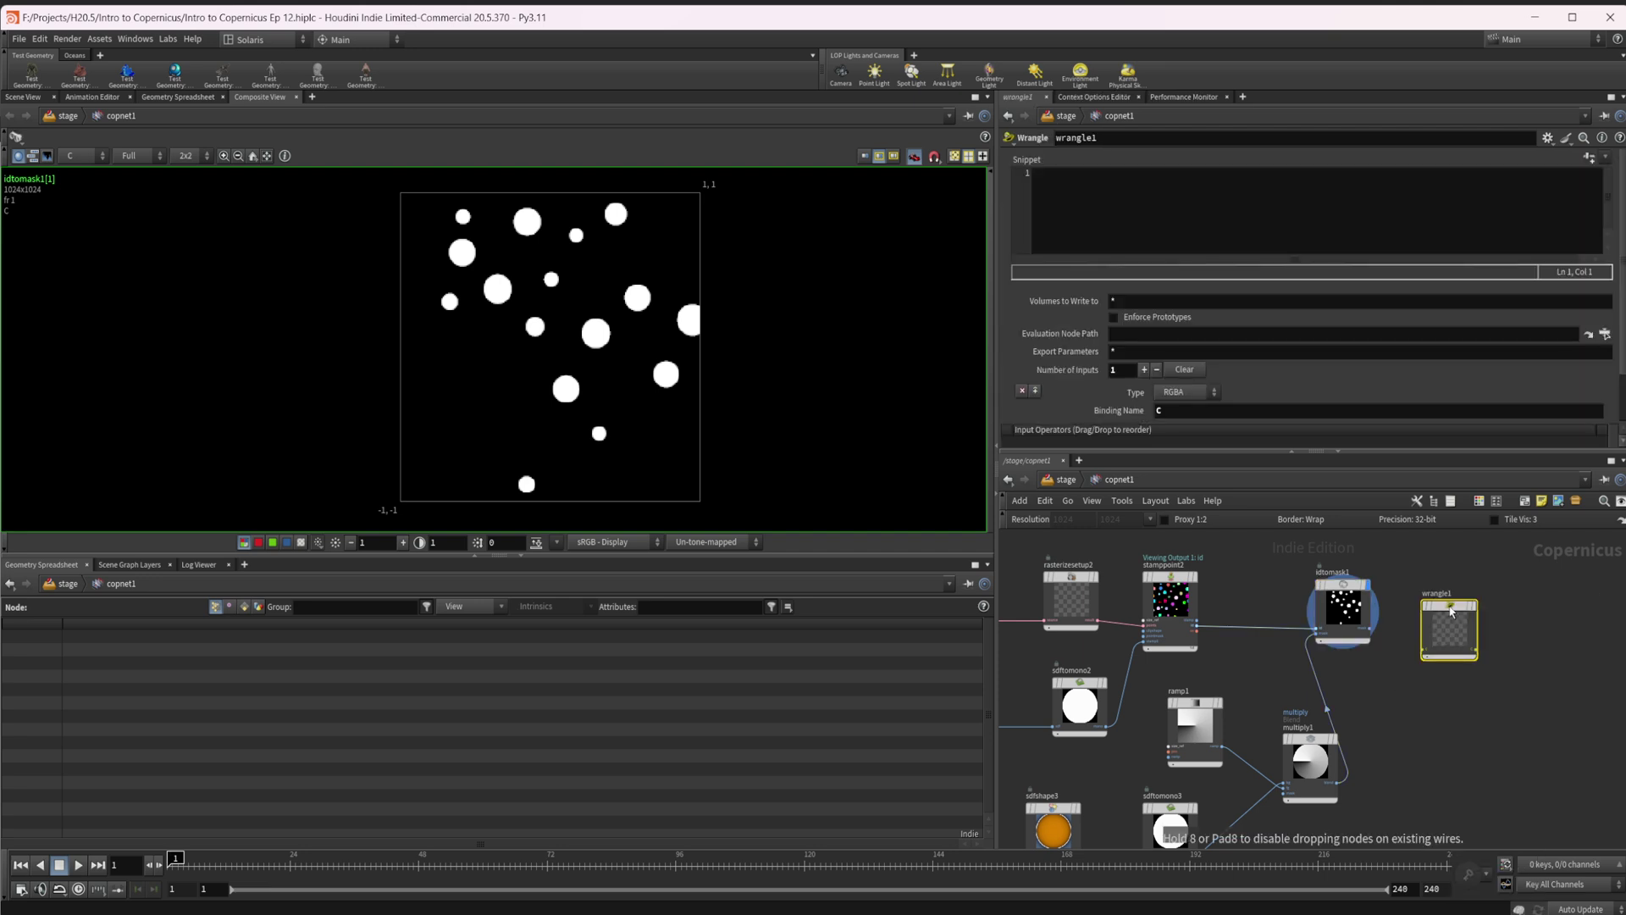
- Move idtomask1 and its ramp, multiply and SDF nodes lower in the network to clear space around the wrangle node
middle_click_drag(1400, 687, 1374, 635)
left_click_drag(1309, 812, 1149, 683)
left_click_drag(1401, 739, 1076, 602)
left_click_drag(1211, 586, 1179, 729)
middle_click_drag(1353, 646, 1285, 795)
left_click_drag(1299, 616, 1211, 790)
left_click_drag(1401, 628, 1315, 615)
scroll(1169, 618, "up", 3)
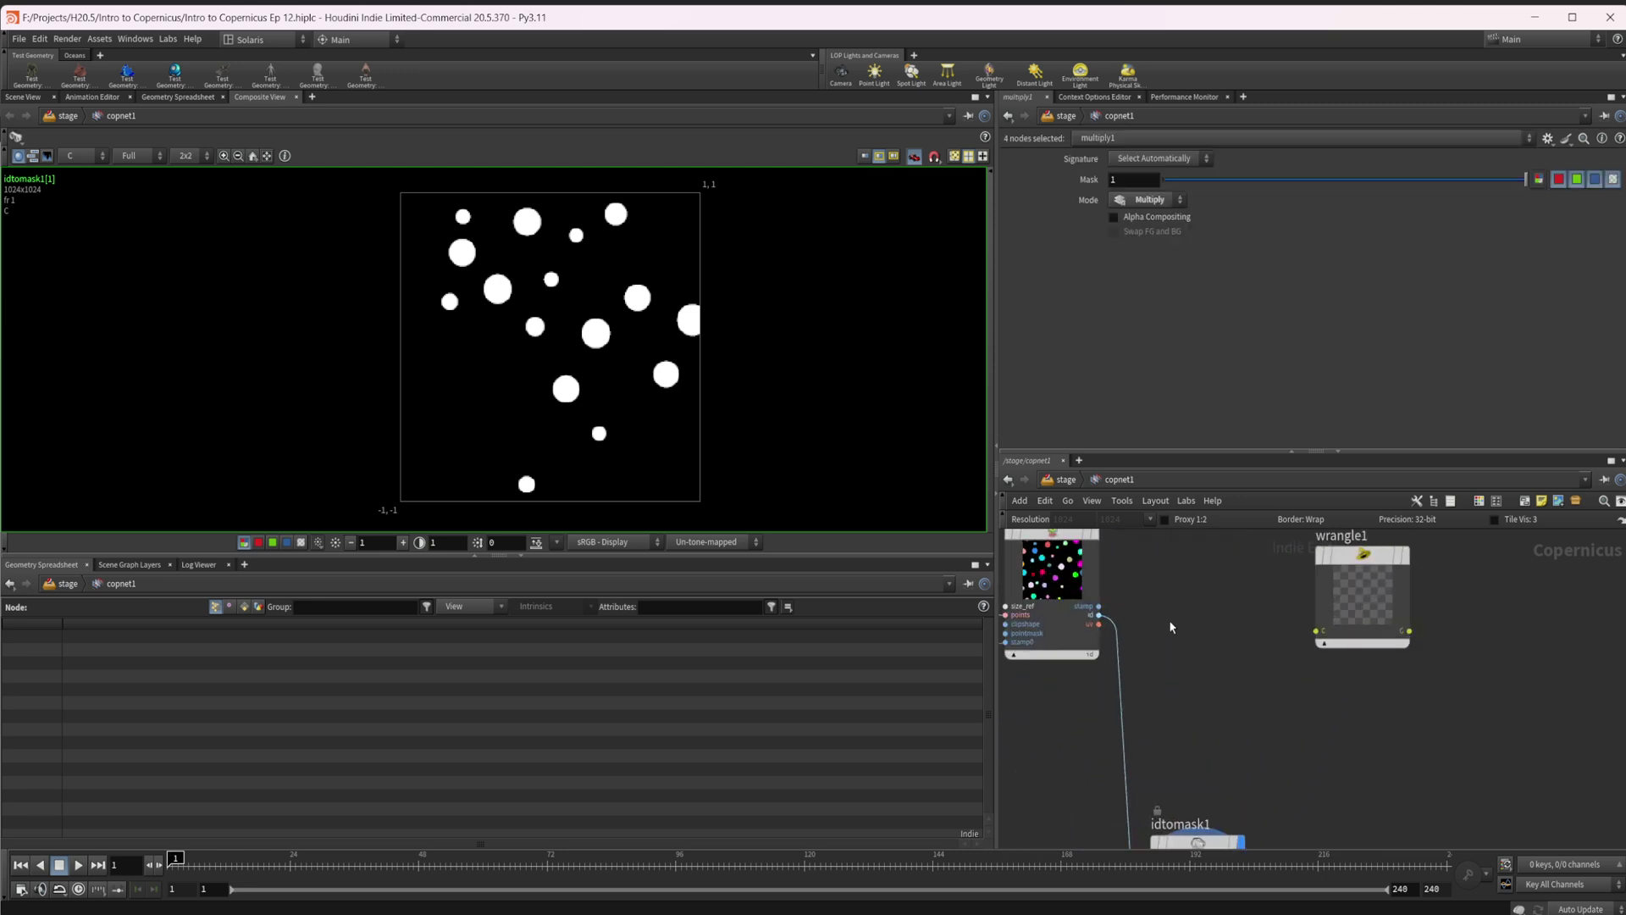
middle_click_drag(1172, 636, 1188, 666)
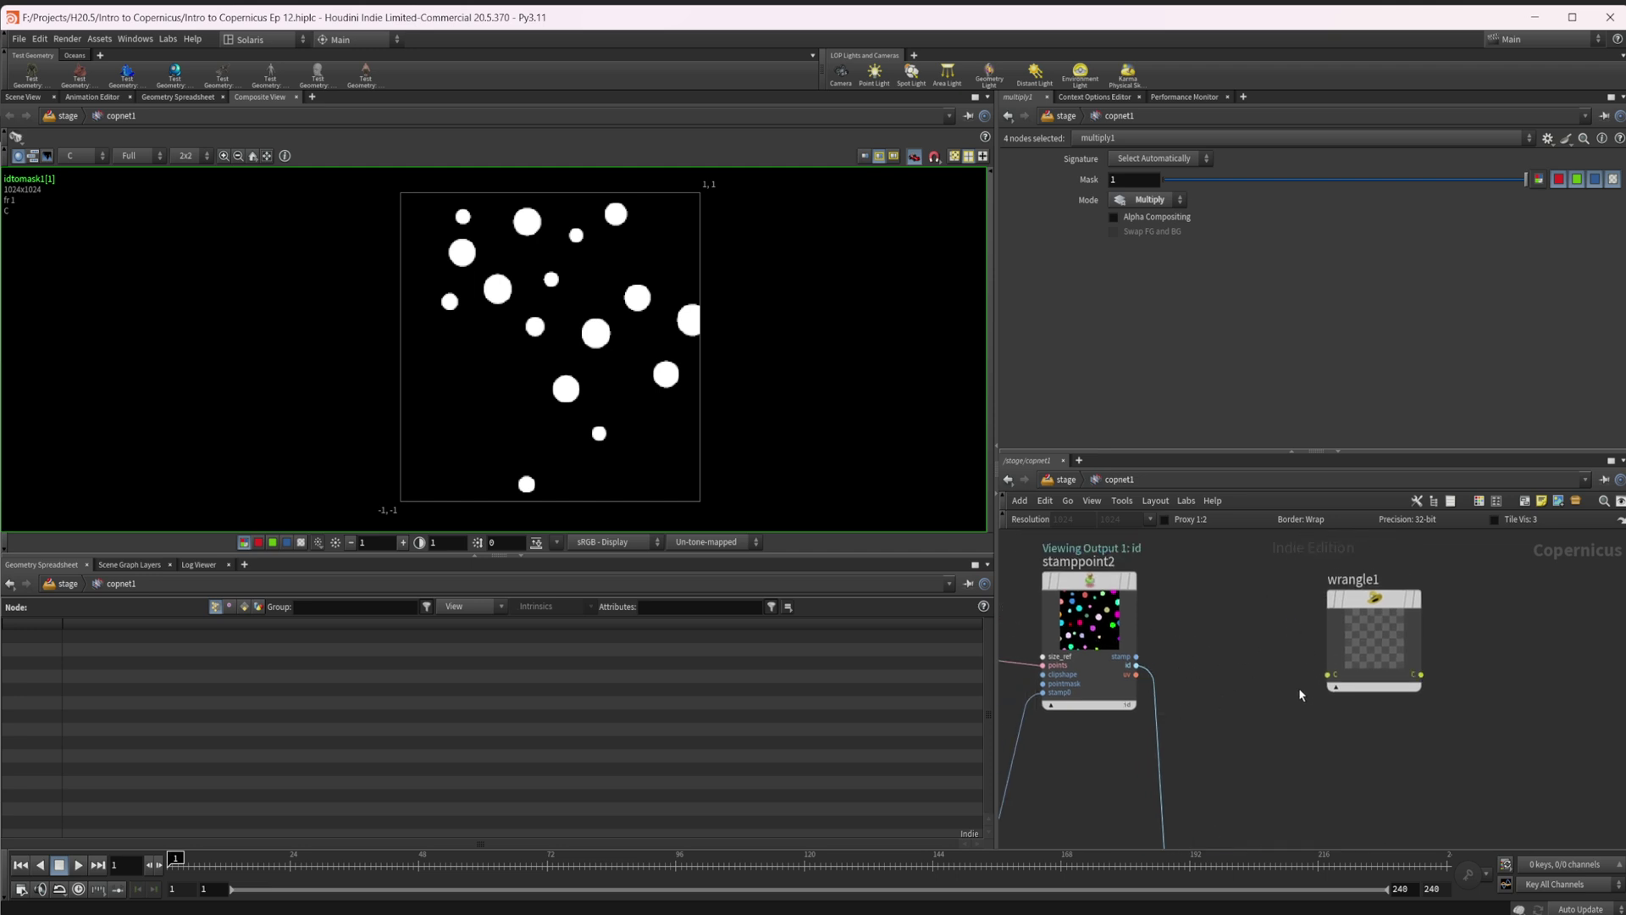
- Display wrangle1 and connect the id output of stamppoint2 to its C input
left_click_drag(1368, 619, 1352, 619)
key("r")
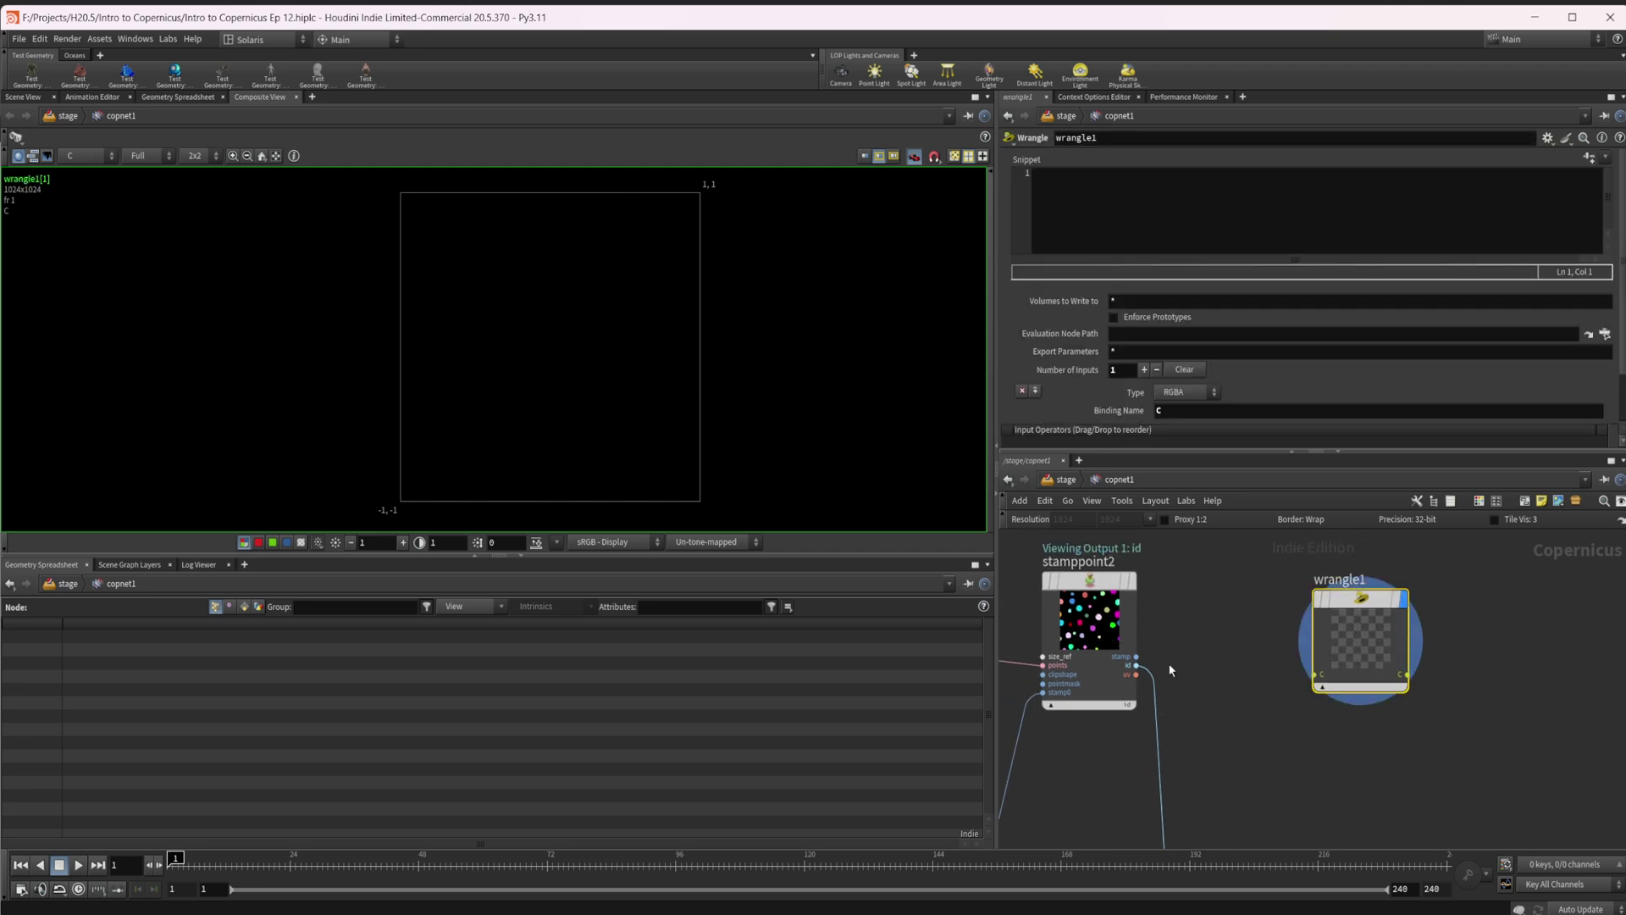
scroll(1170, 667, "up", 3)
left_click_drag(1121, 666, 1389, 682)
middle_click_drag(1327, 730, 1279, 743)
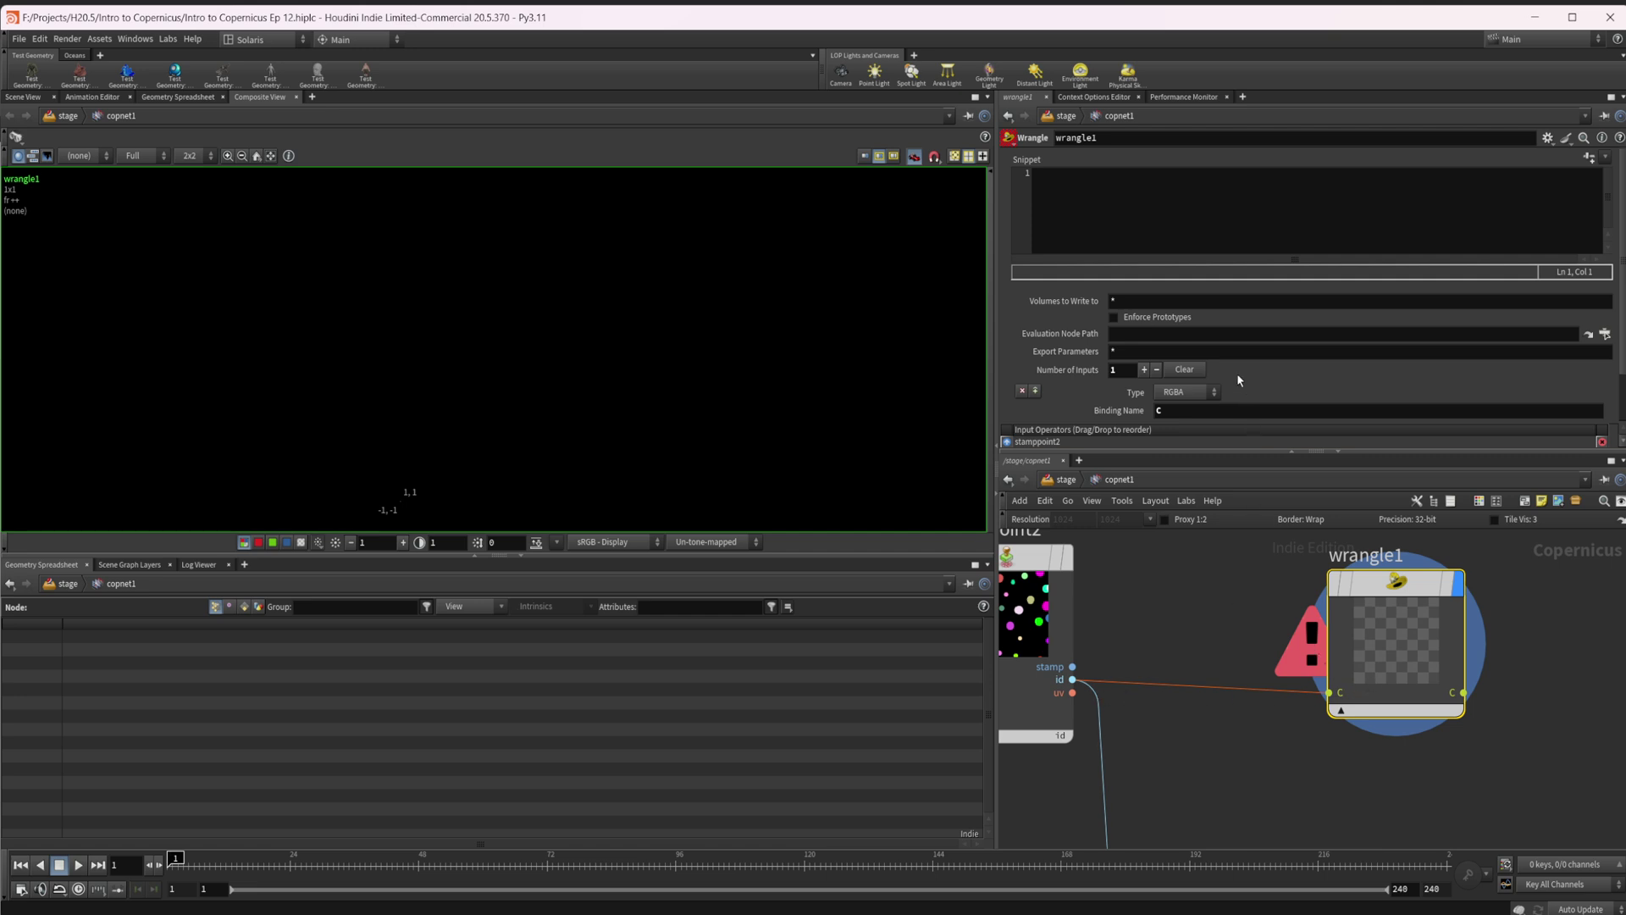
- Set the wrangle1 input type to ID and its binding name to id
left_click(1185, 393)
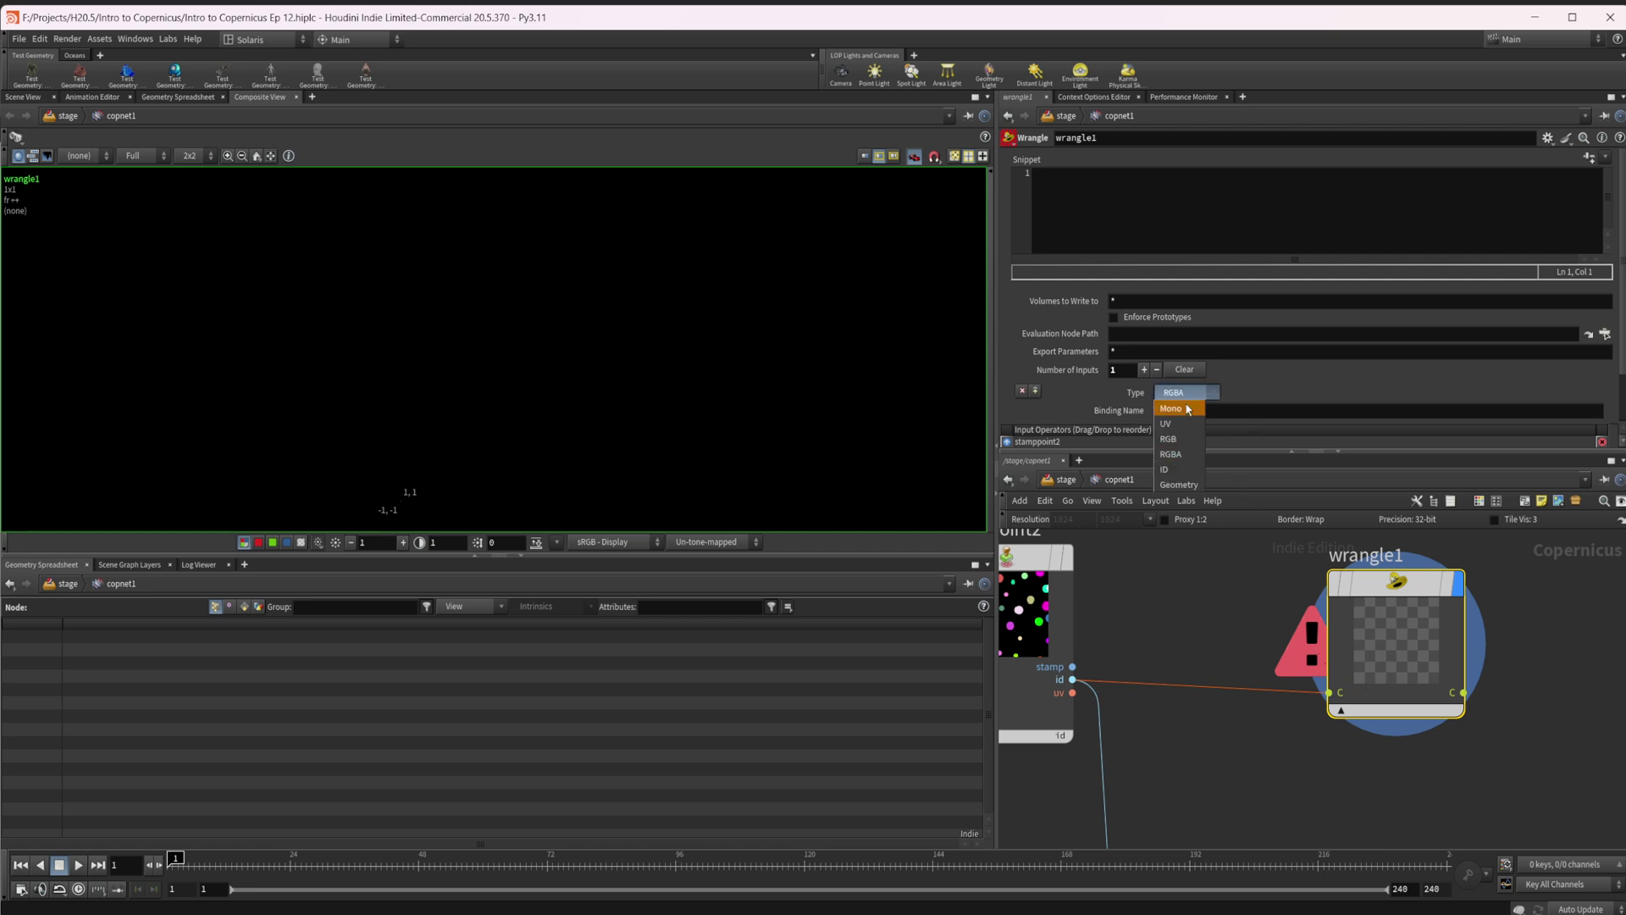
left_click(1164, 469)
left_click_drag(1163, 411, 1130, 415)
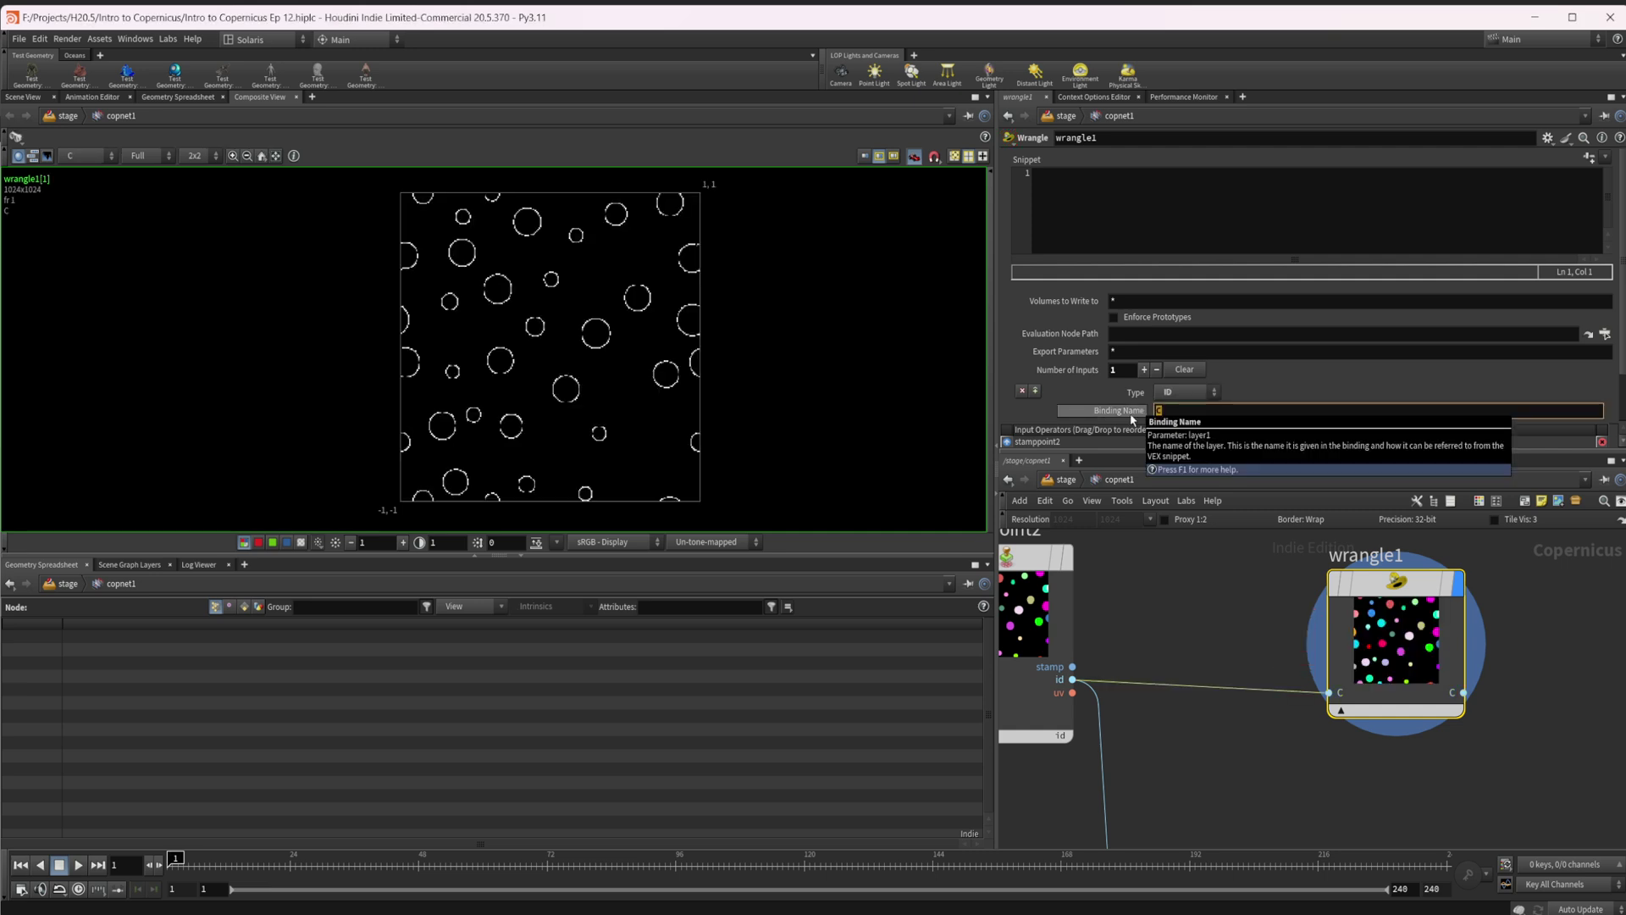
type("id")
key("Return")
middle_click_drag(1174, 614, 1160, 644)
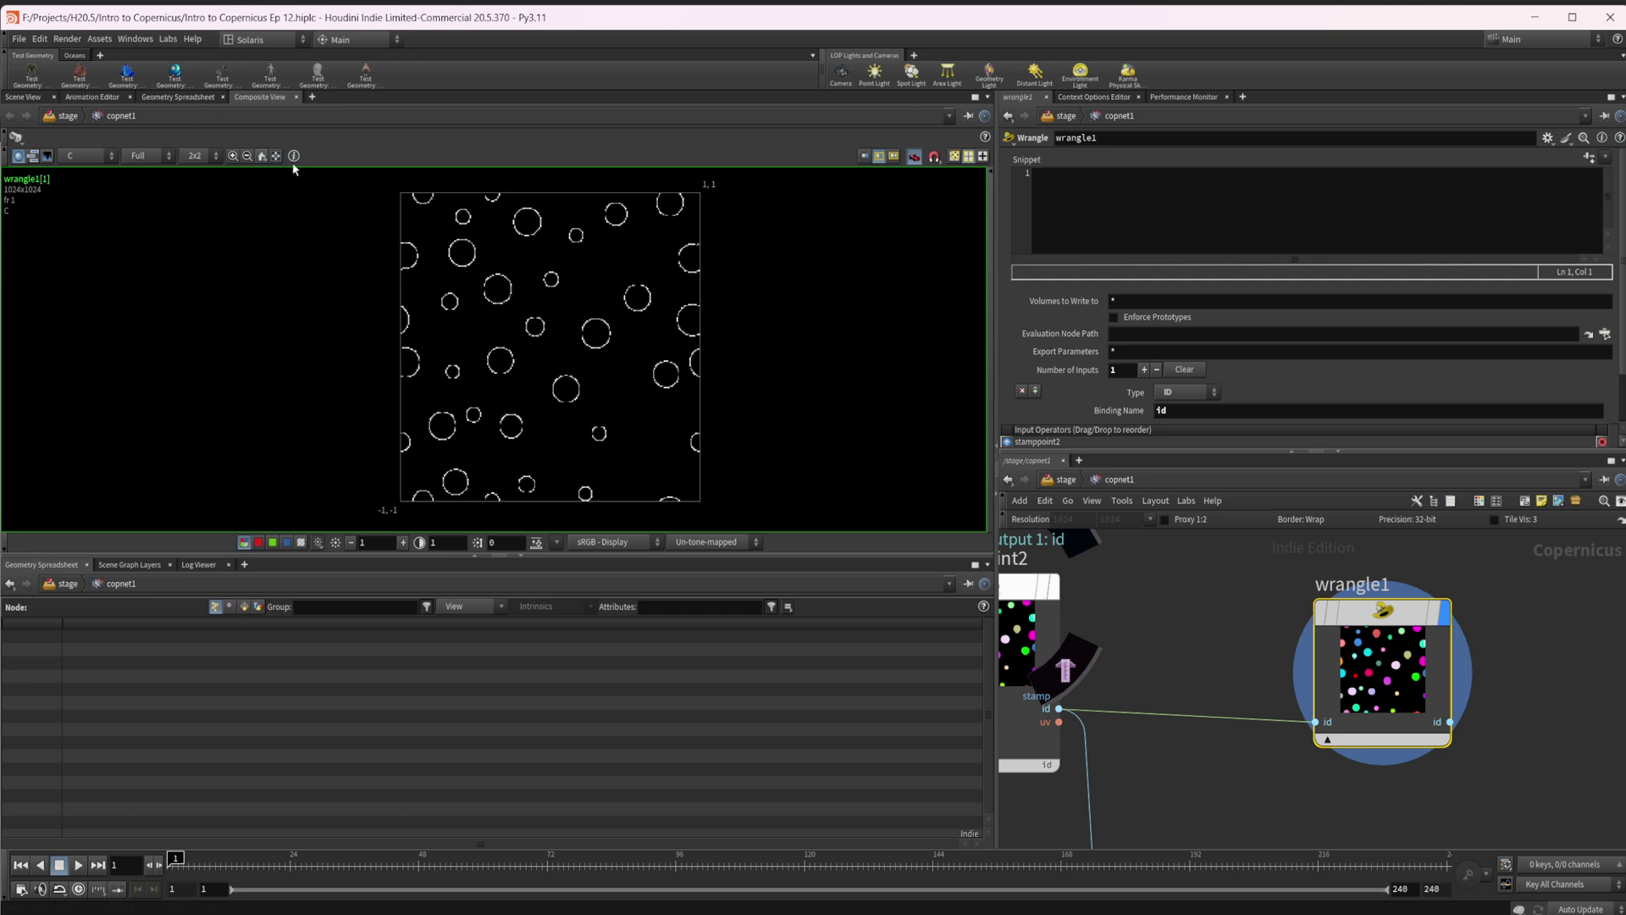
- Close the Composite View and reopen it as a new pane tab
left_click(297, 96)
left_click(238, 97)
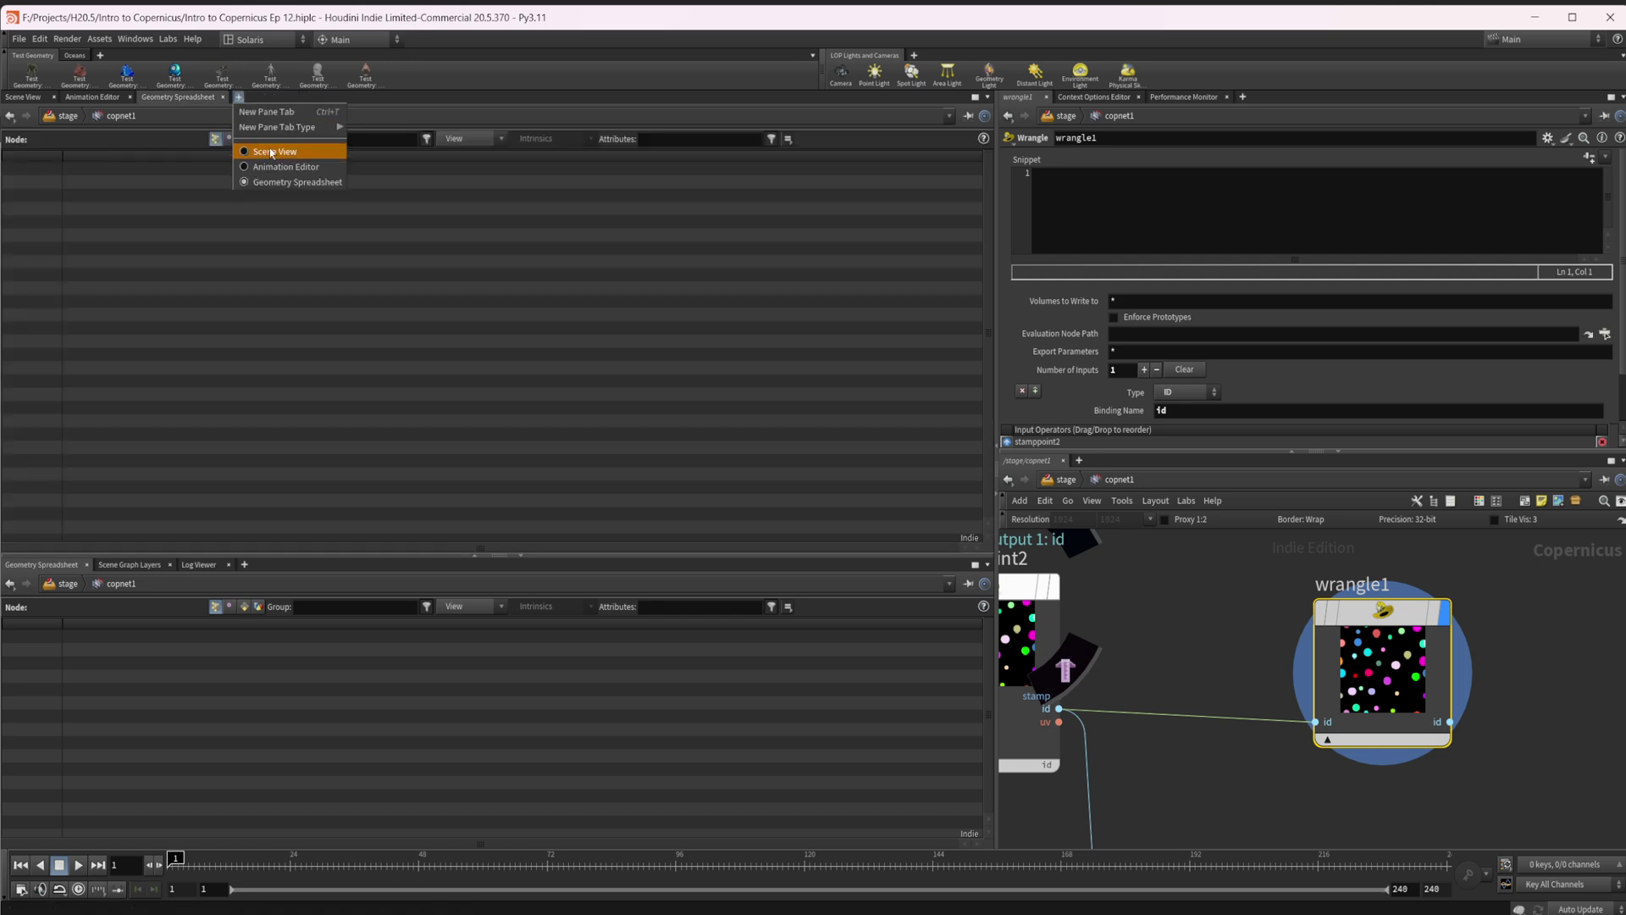
mouse_move(280, 127)
mouse_move(372, 323)
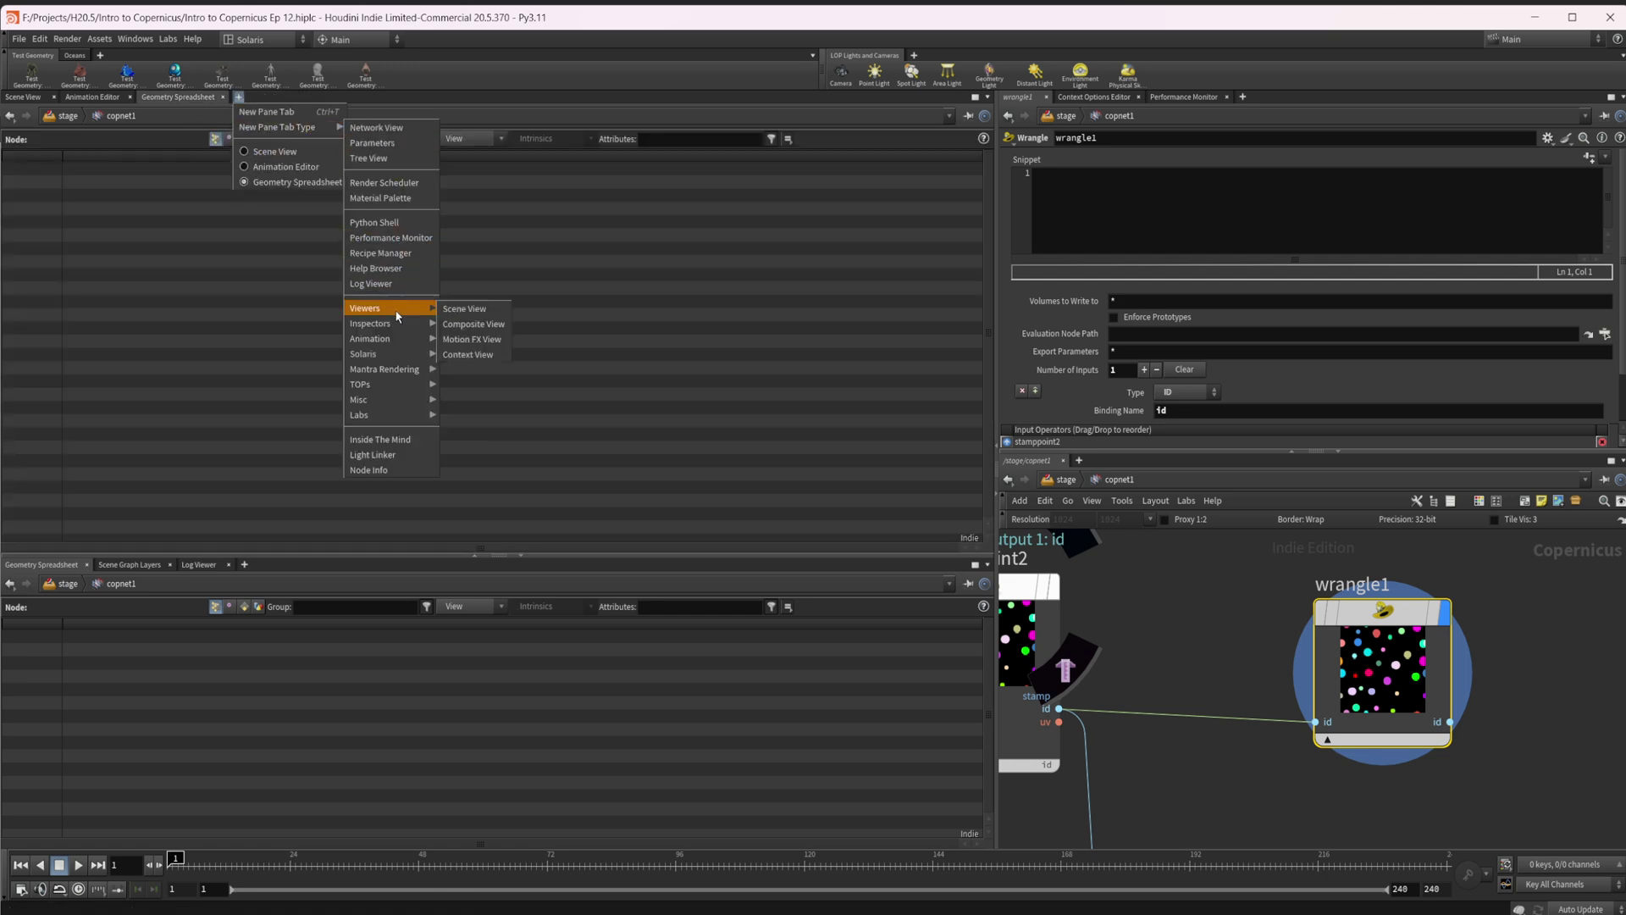
left_click(499, 328)
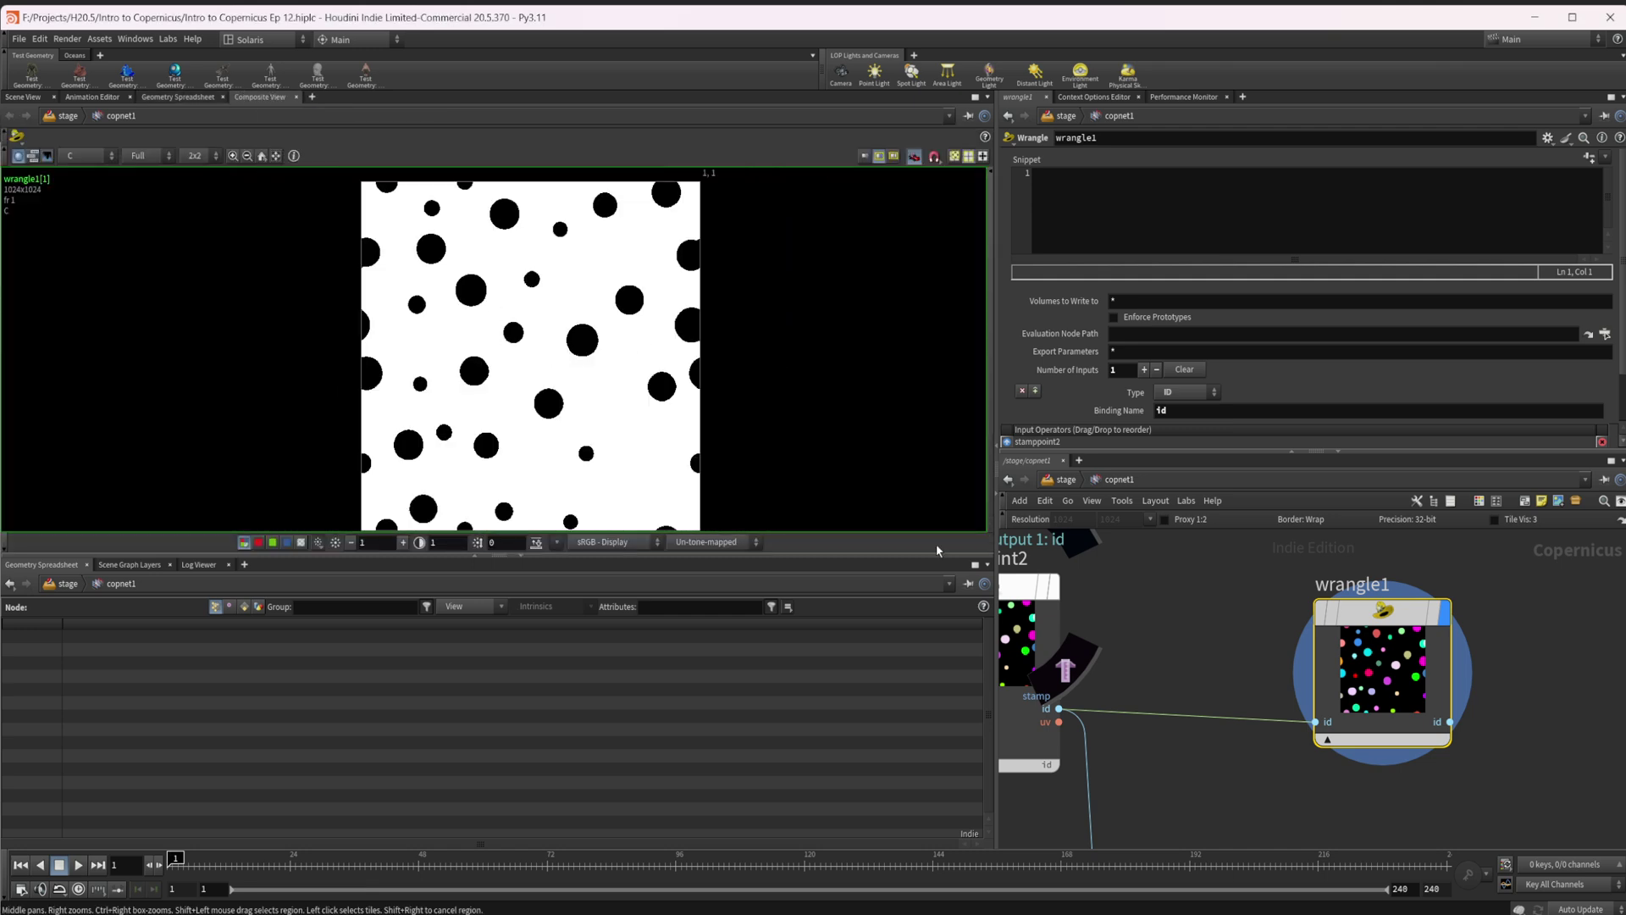
- Add an input ahead of id on wrangle1, with type Mono and binding name mask
middle_click_drag(1436, 635, 1354, 664)
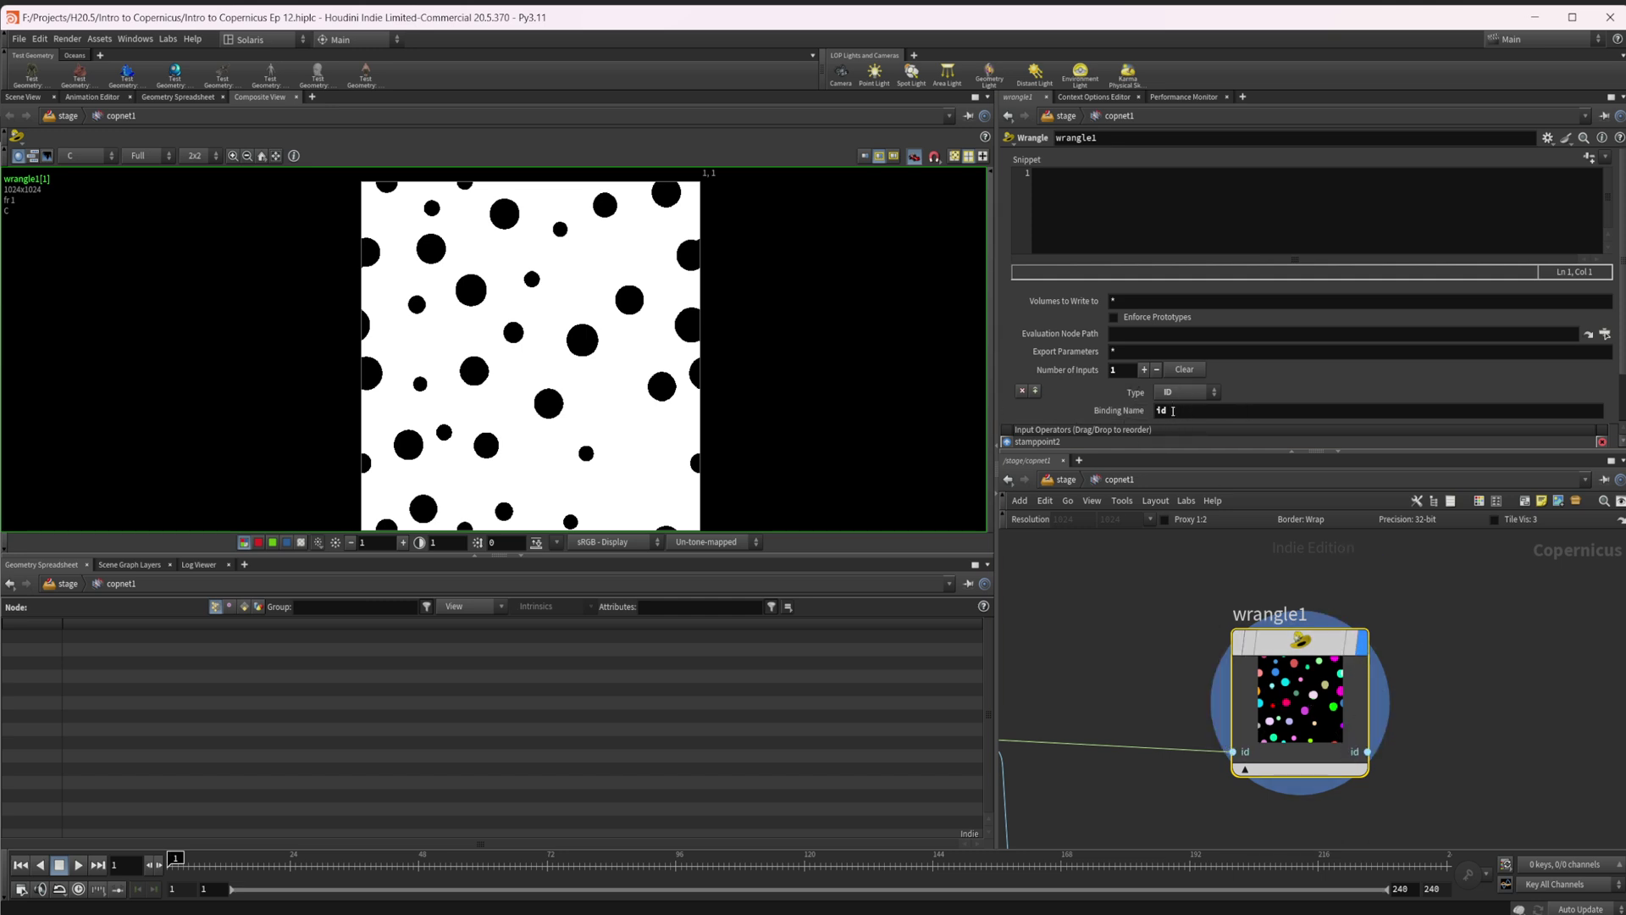
left_click(1037, 393)
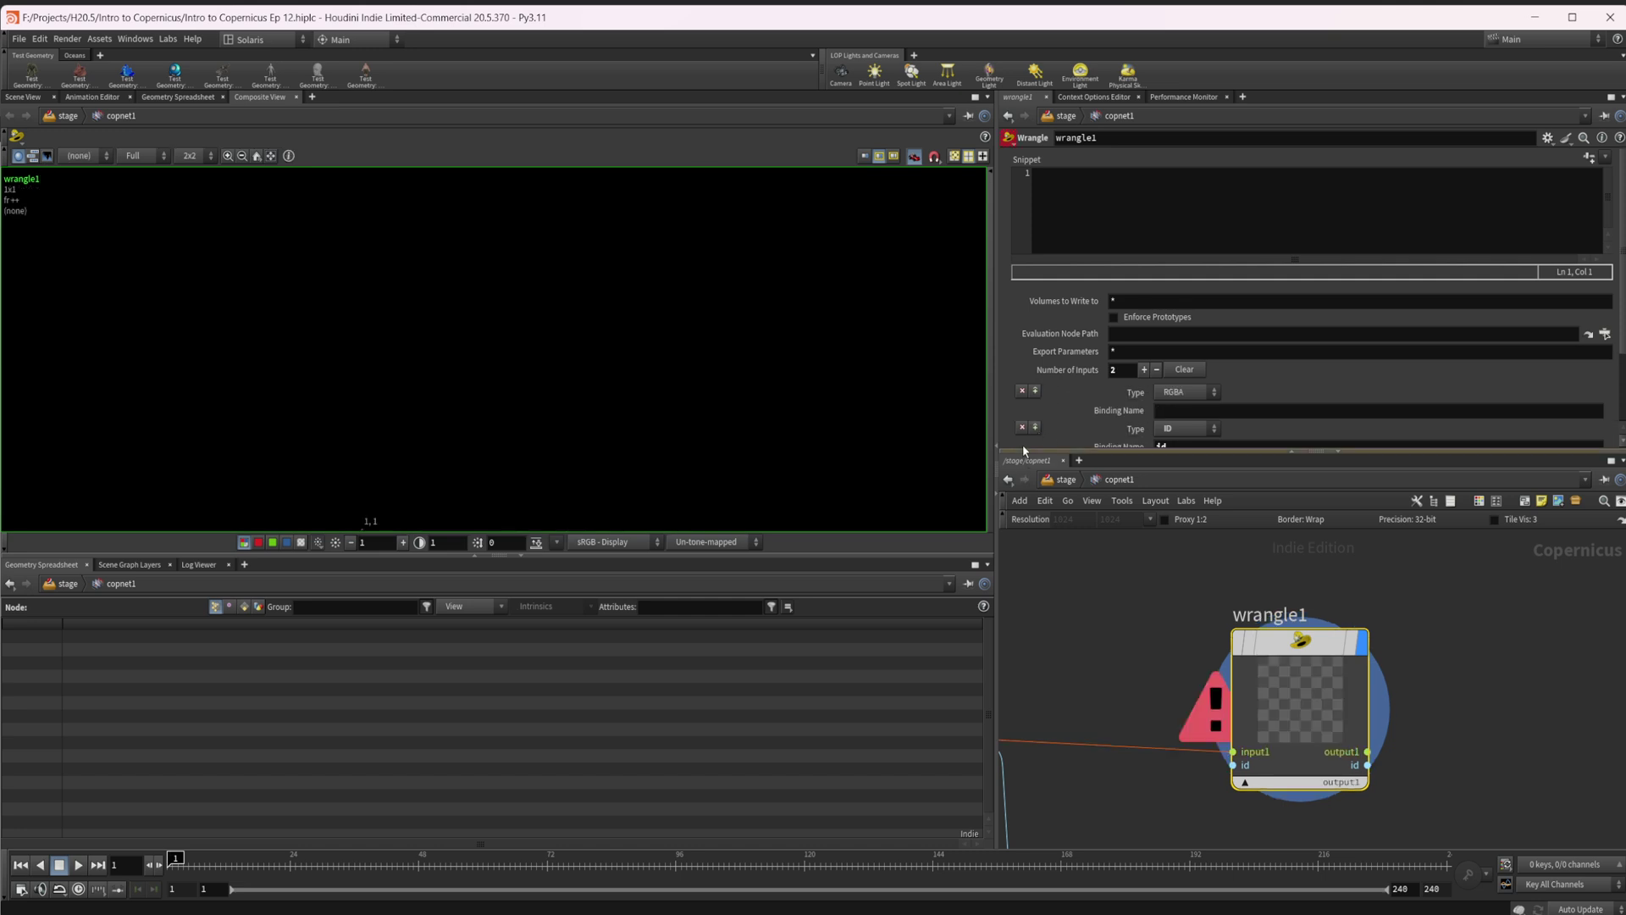
left_click(1185, 374)
left_click(1191, 392)
type("nas")
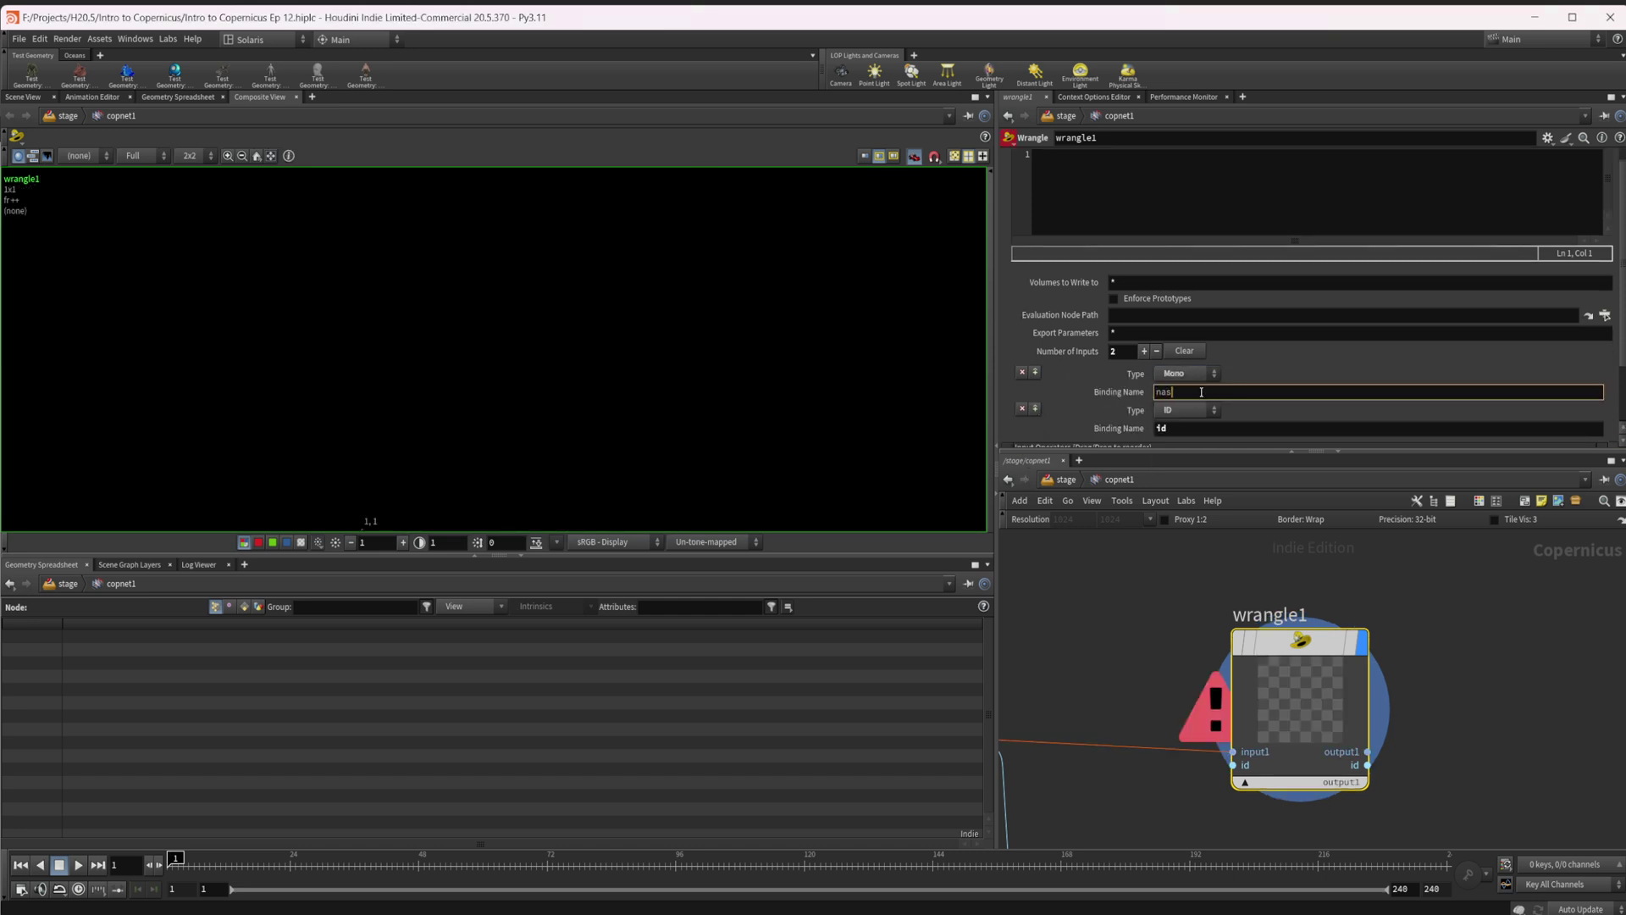
key("BackSpace")
key("BackSpace")
key("BackSpace")
type("mask")
key("Return")
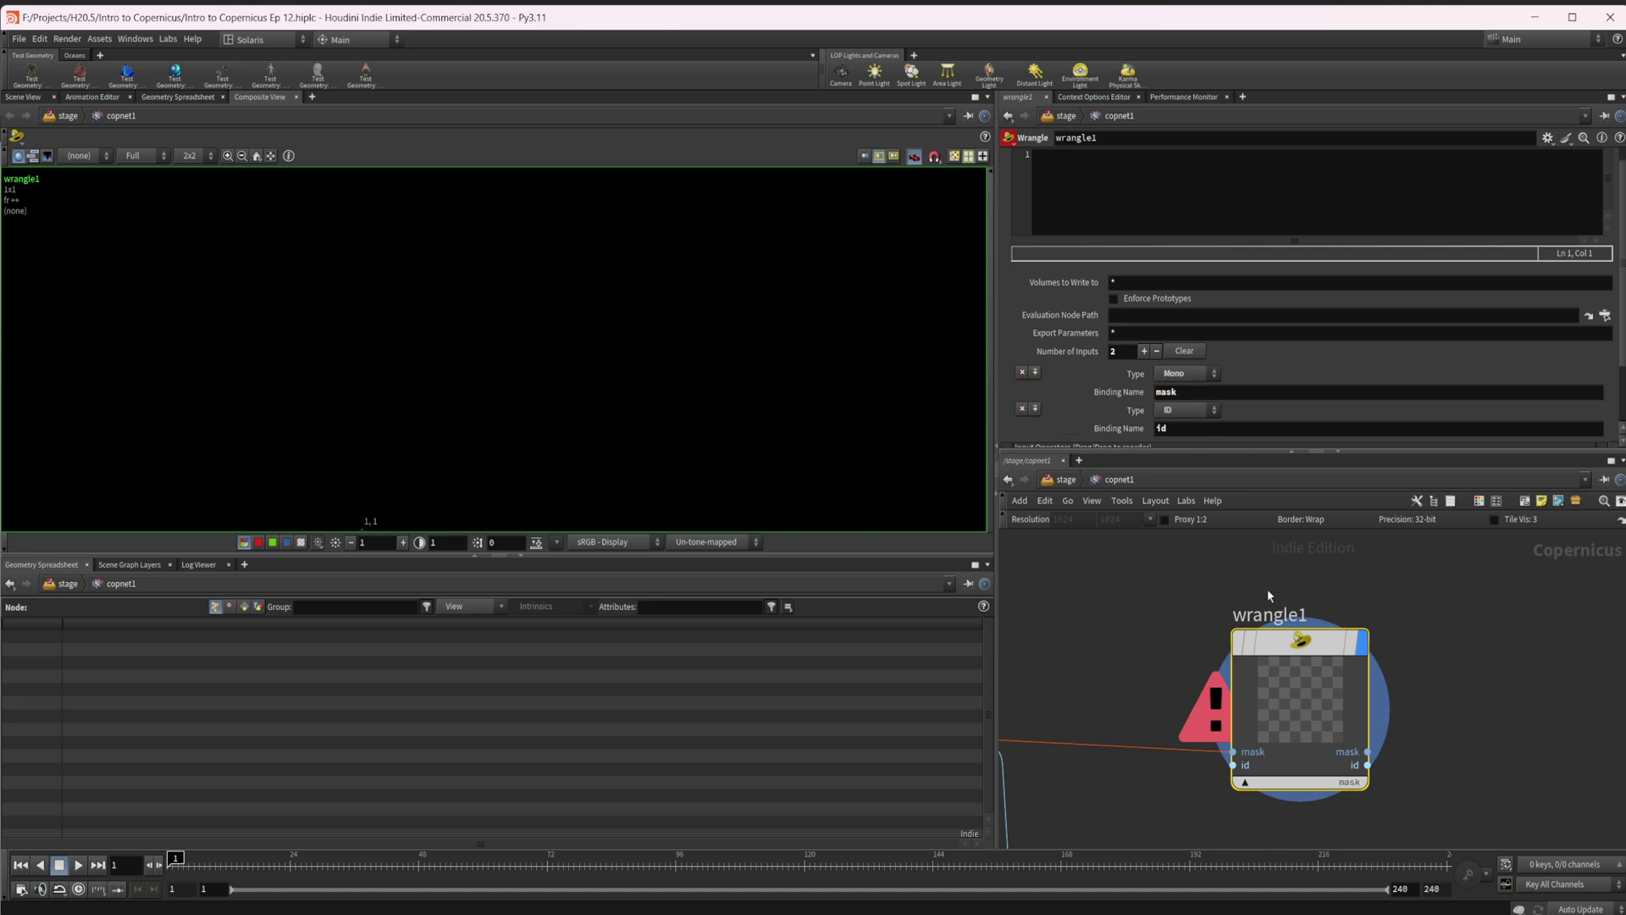
- Connect the id output of stamppoint2 to the id input of wrangle1 instead of its mask input
middle_click_drag(1100, 657, 1229, 650)
left_click_drag(1171, 741, 1360, 760)
middle_click_drag(1223, 661, 1053, 700)
scroll(1134, 242, "up", 1)
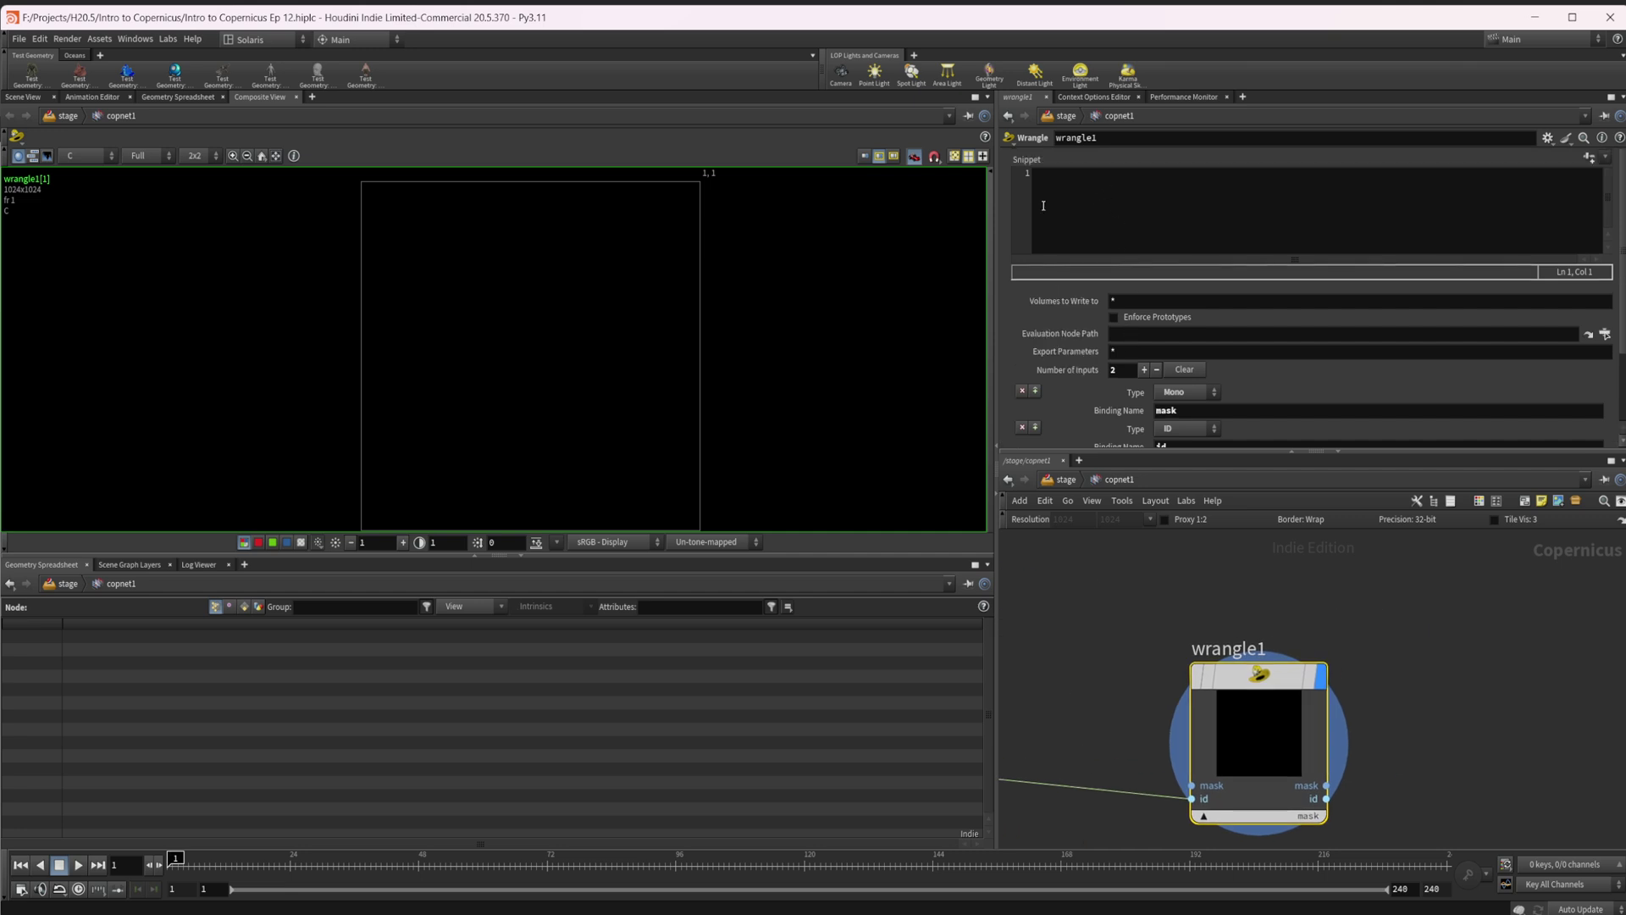
left_click(1162, 192)
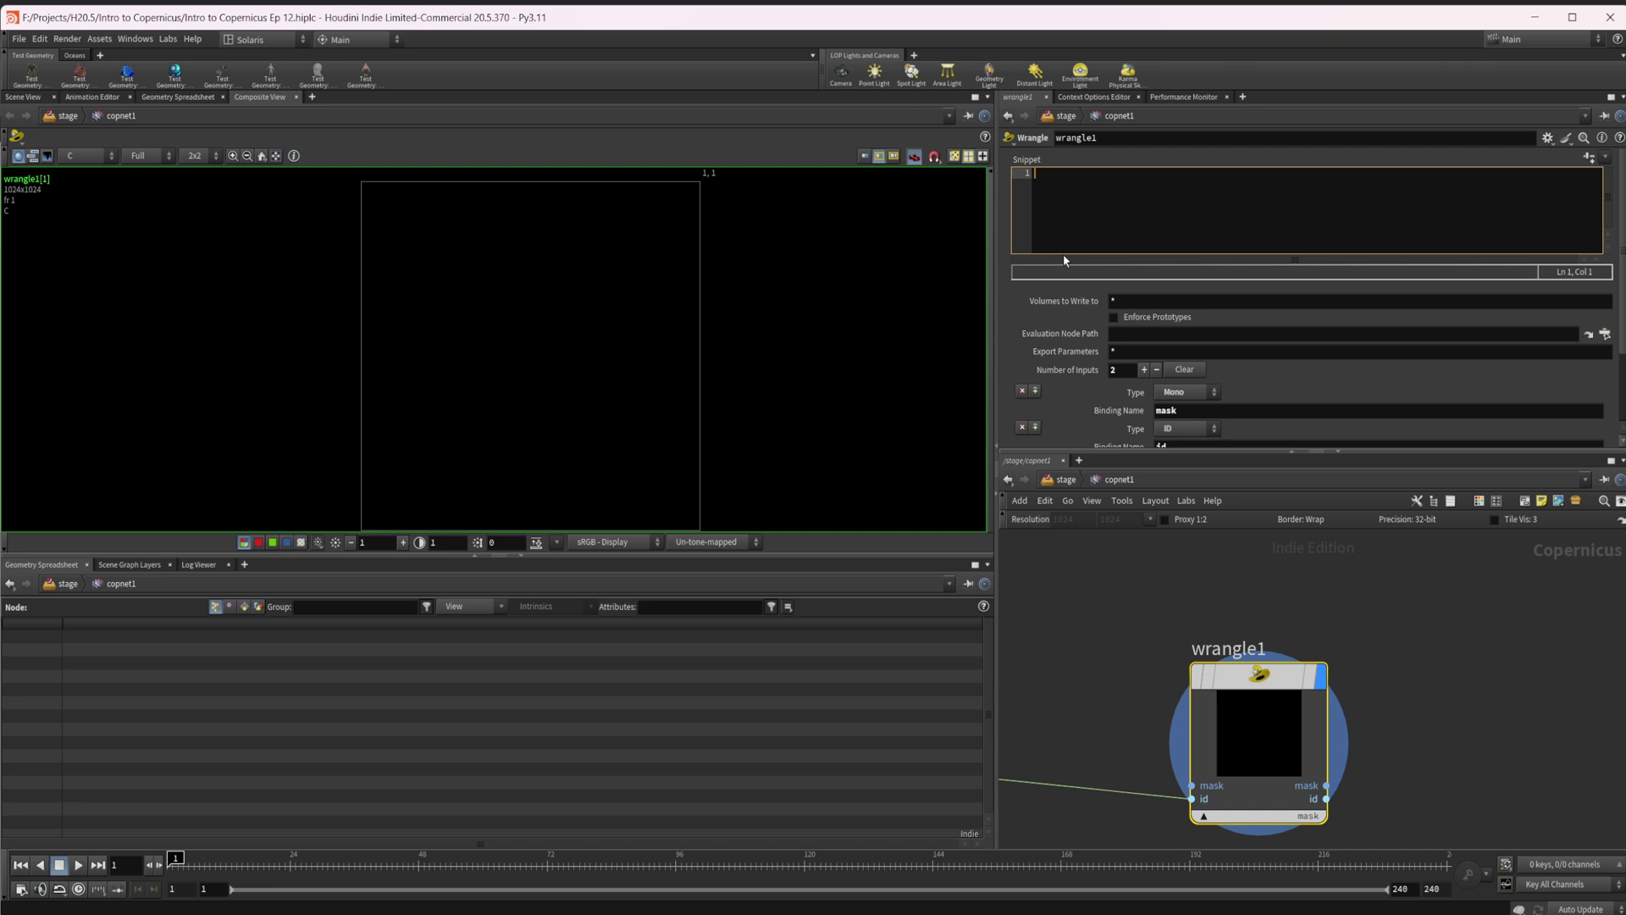
type("if(")
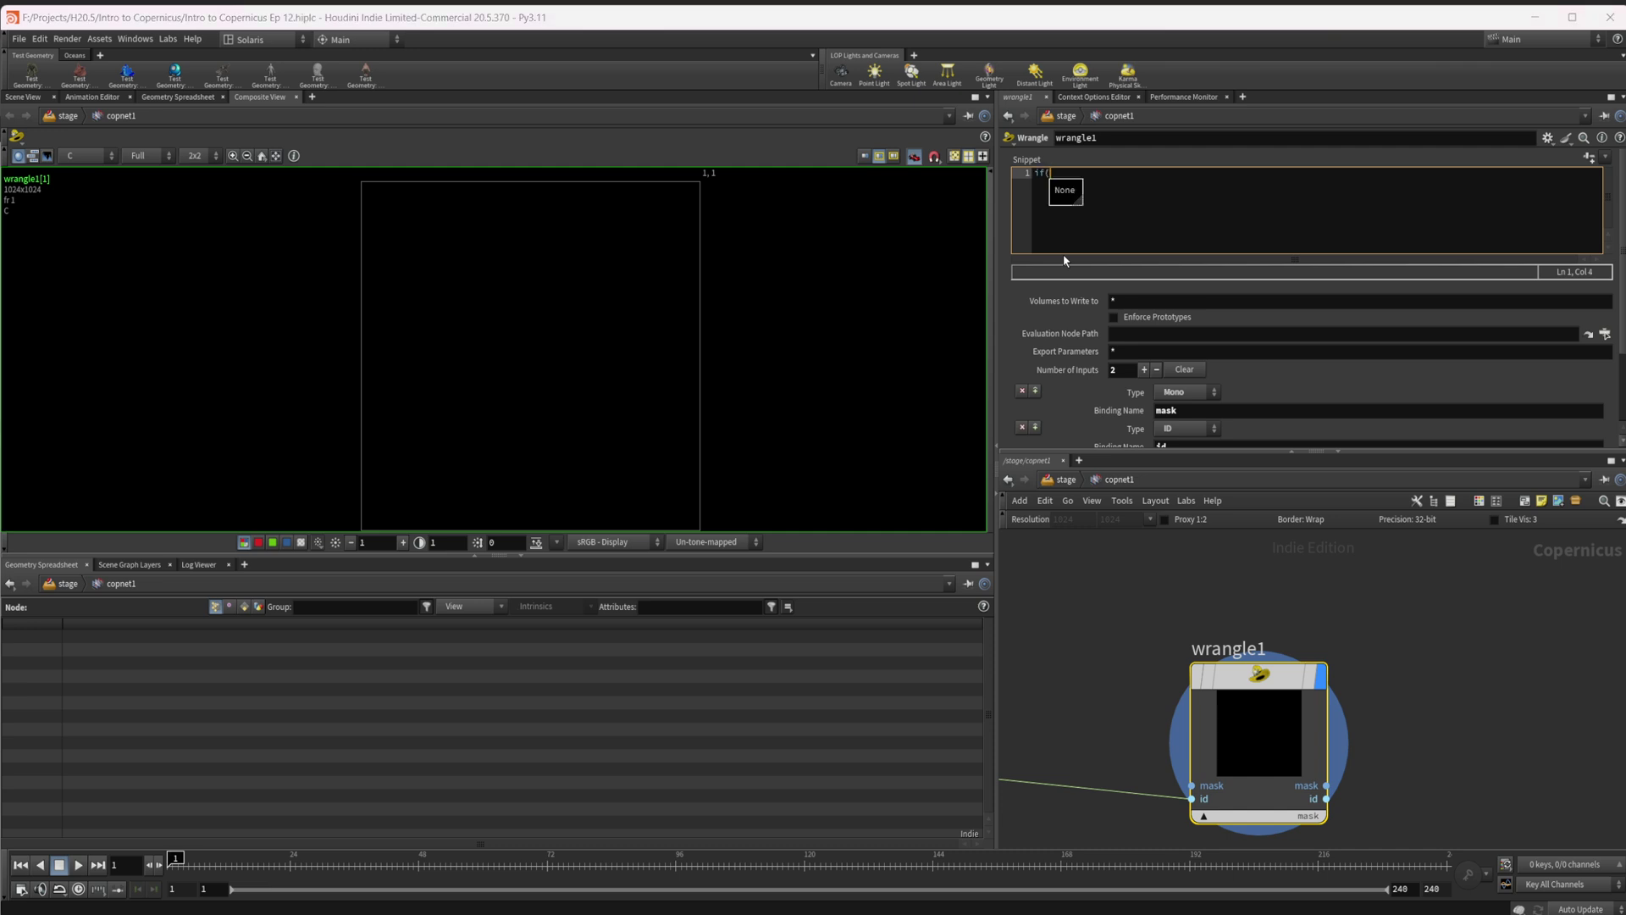
type("@id>140){")
key("Return")
key("Return")
type("}")
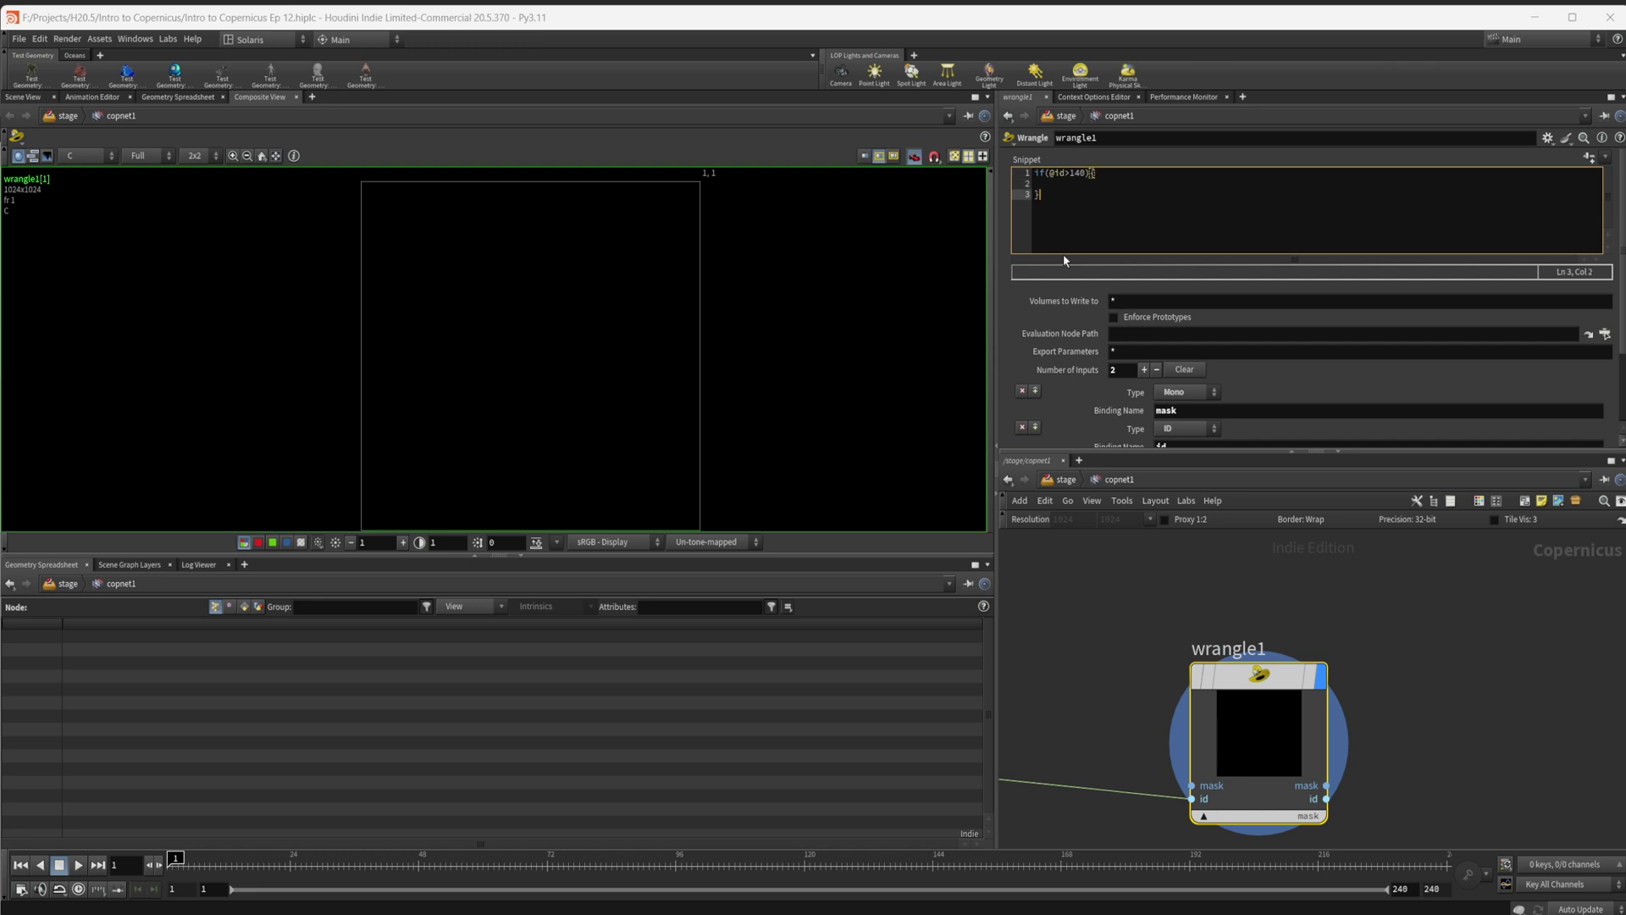
key("Up")
type("@mask = 1;")
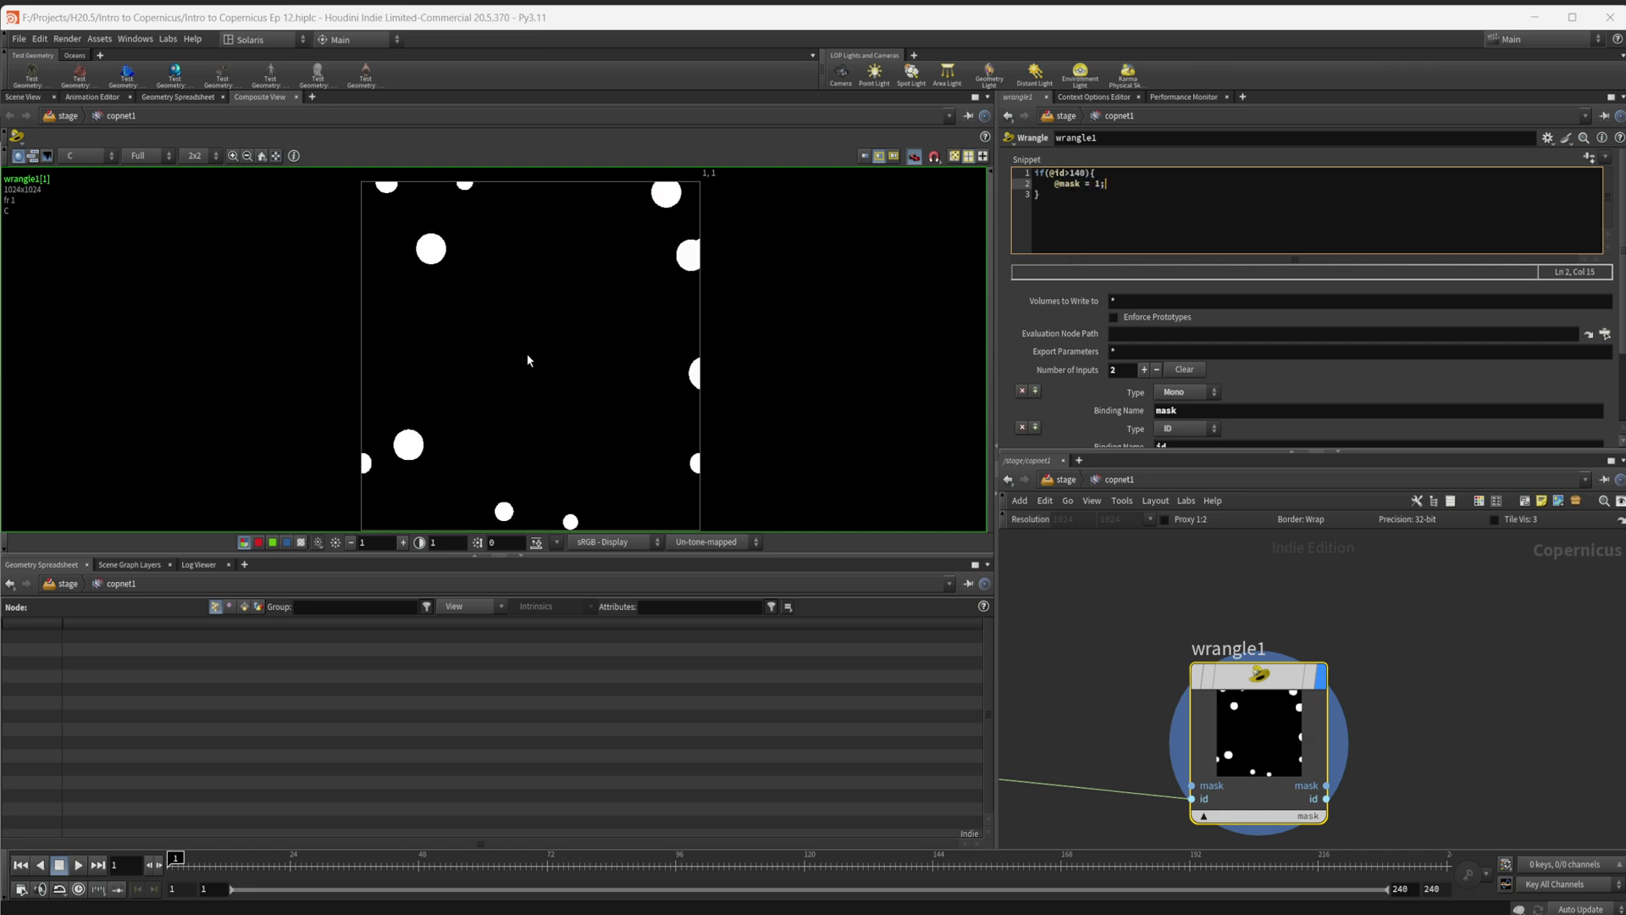
left_click(1080, 665)
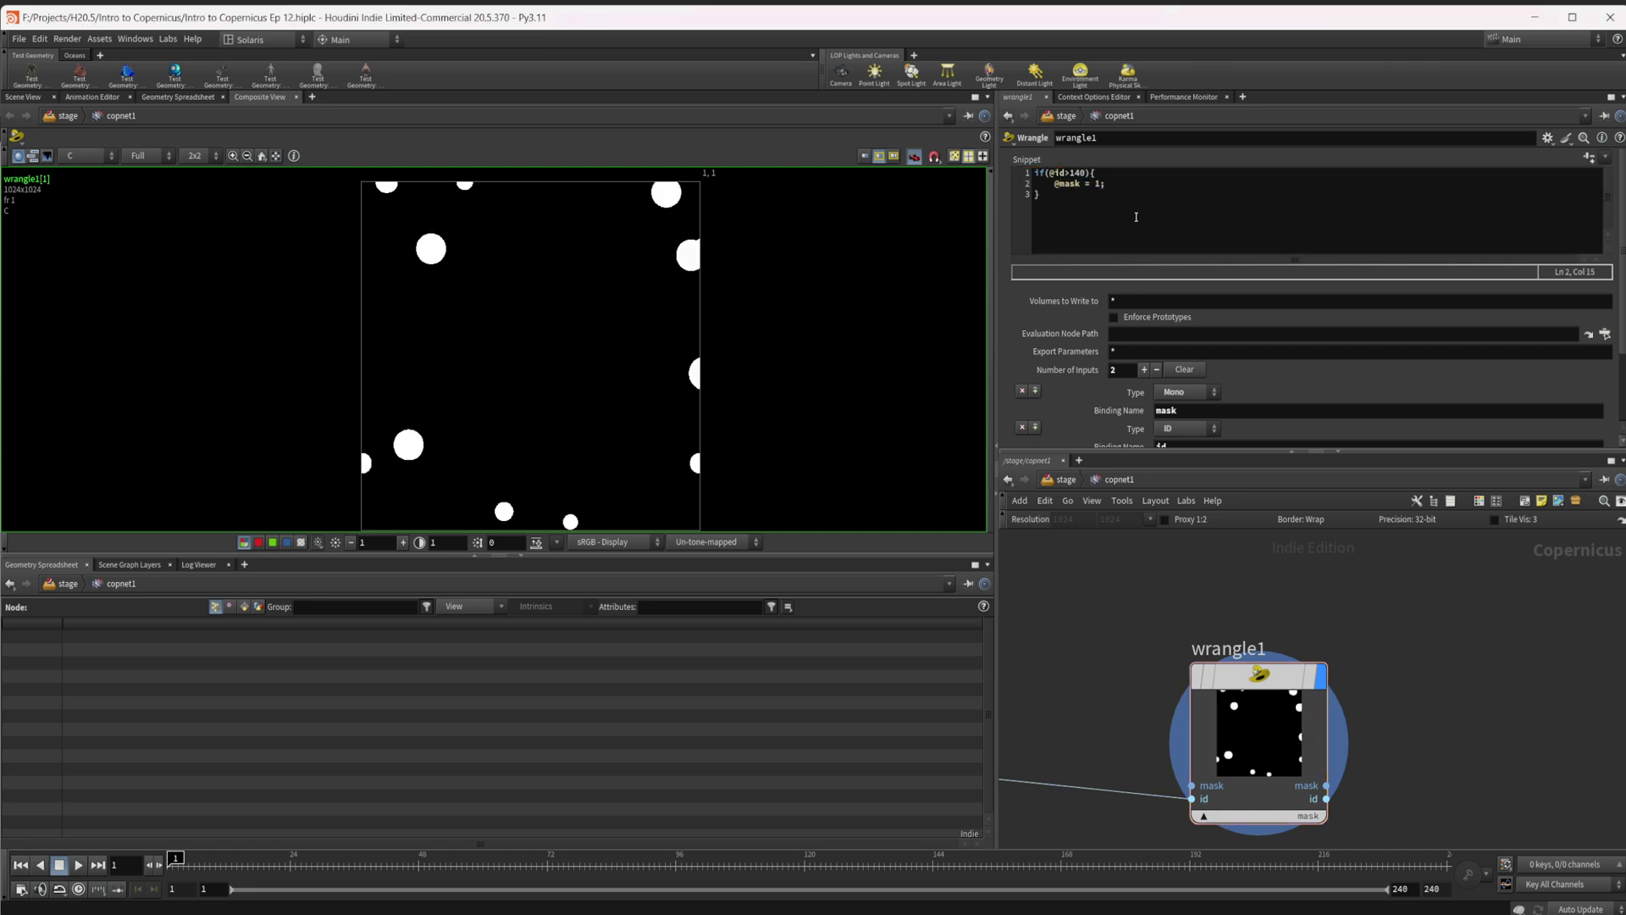
left_click(1086, 173)
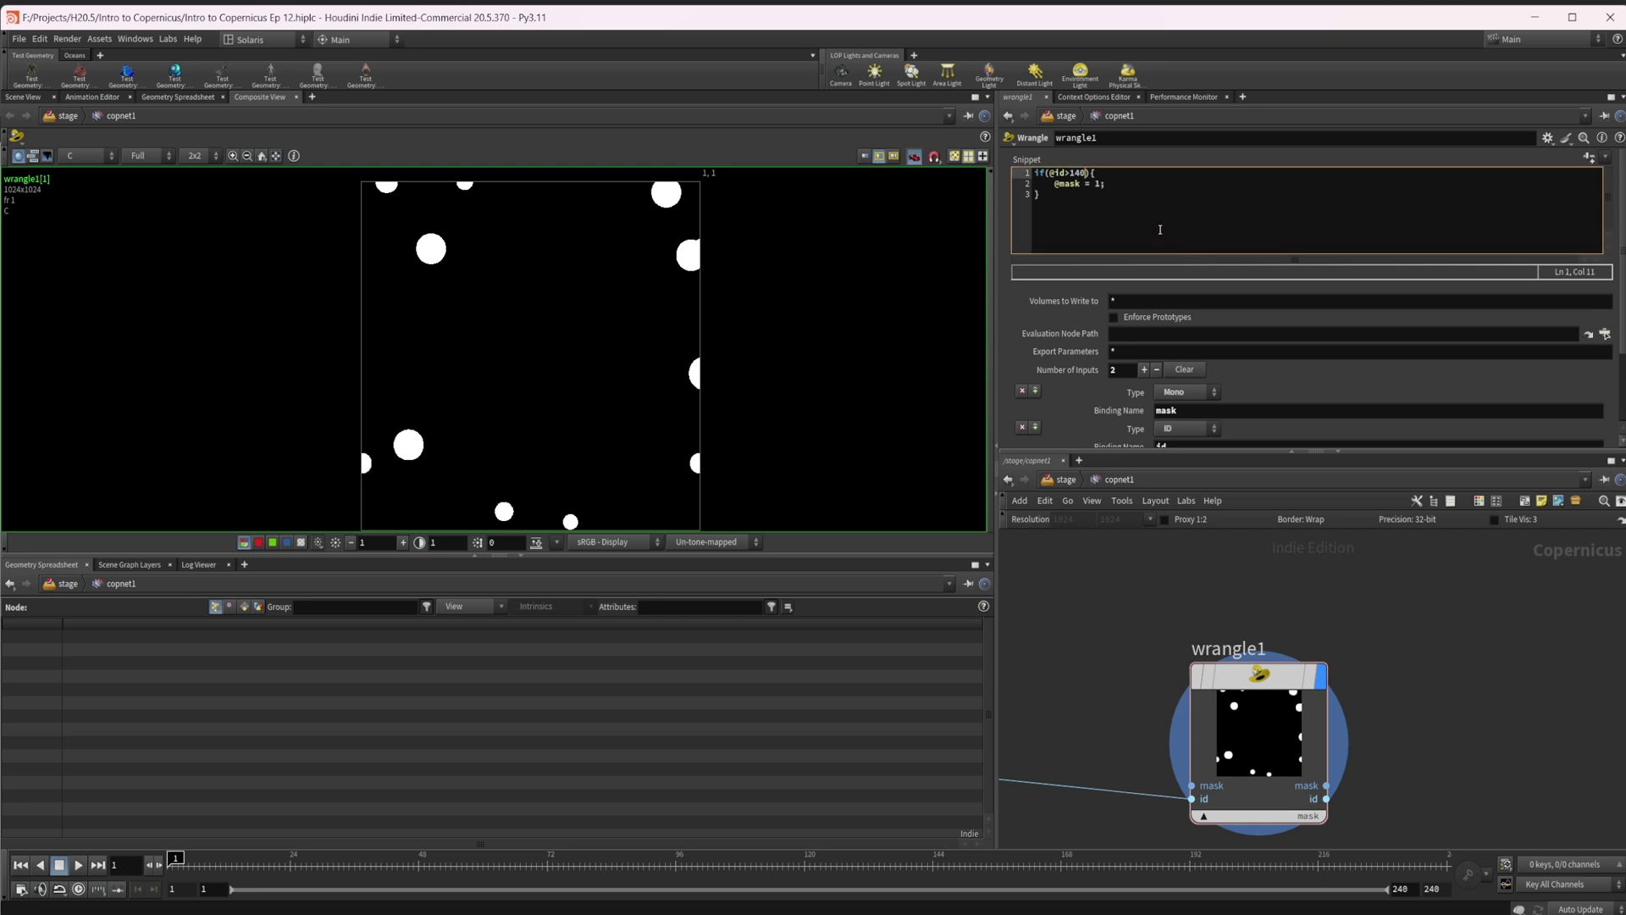
key("BackSpace")
key("BackSpace")
key("BackSpace")
type("chi")
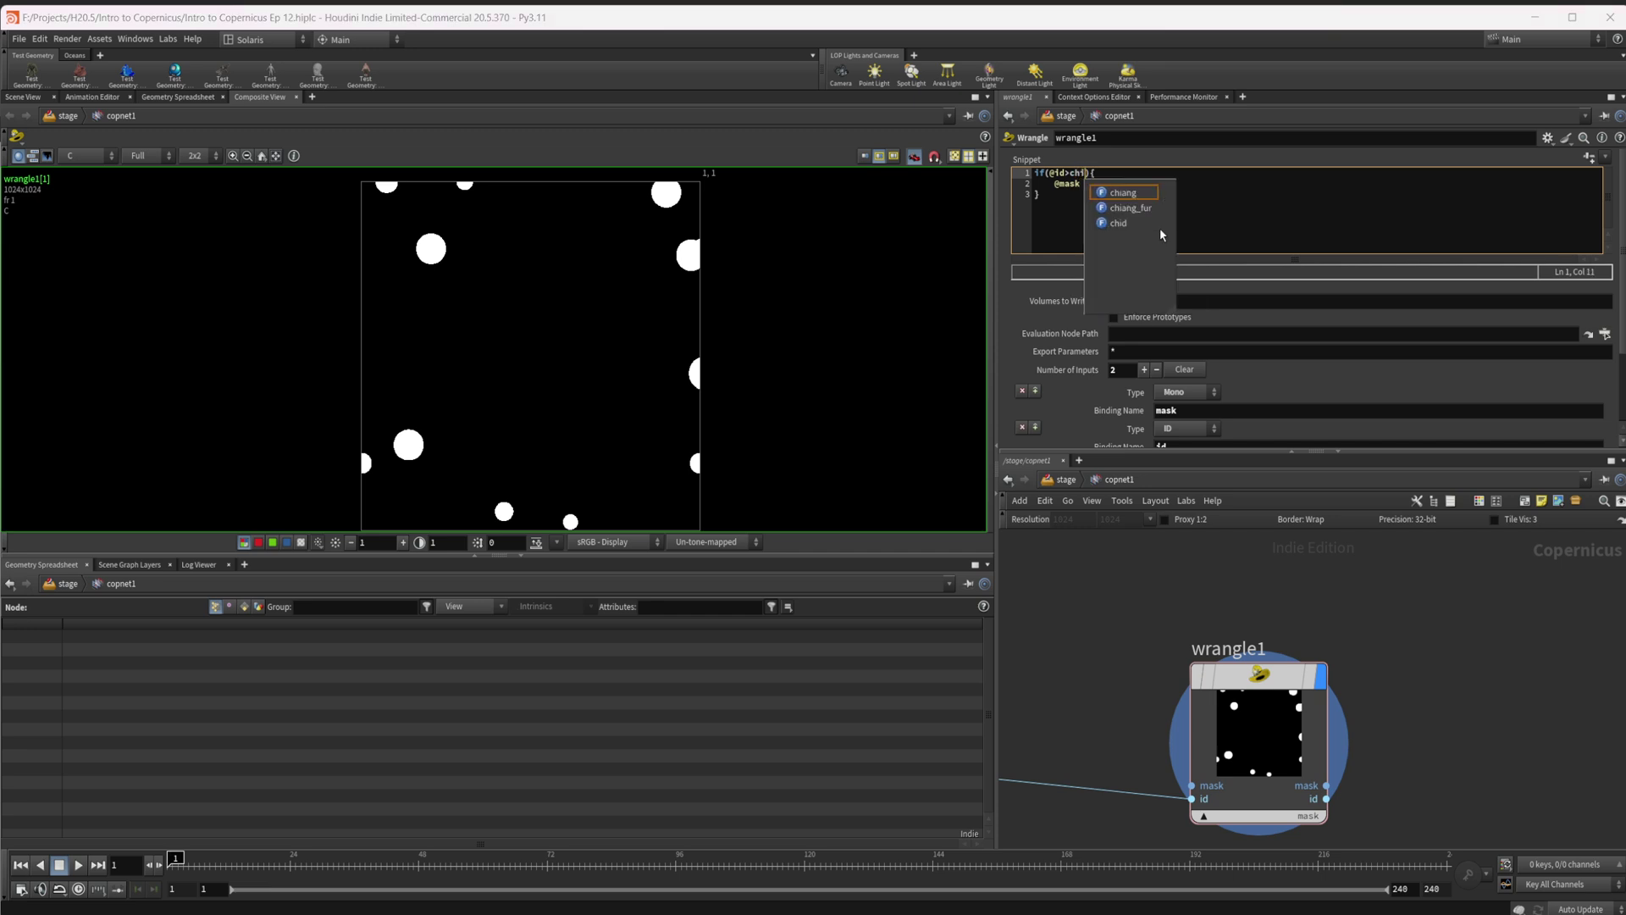
type("('")
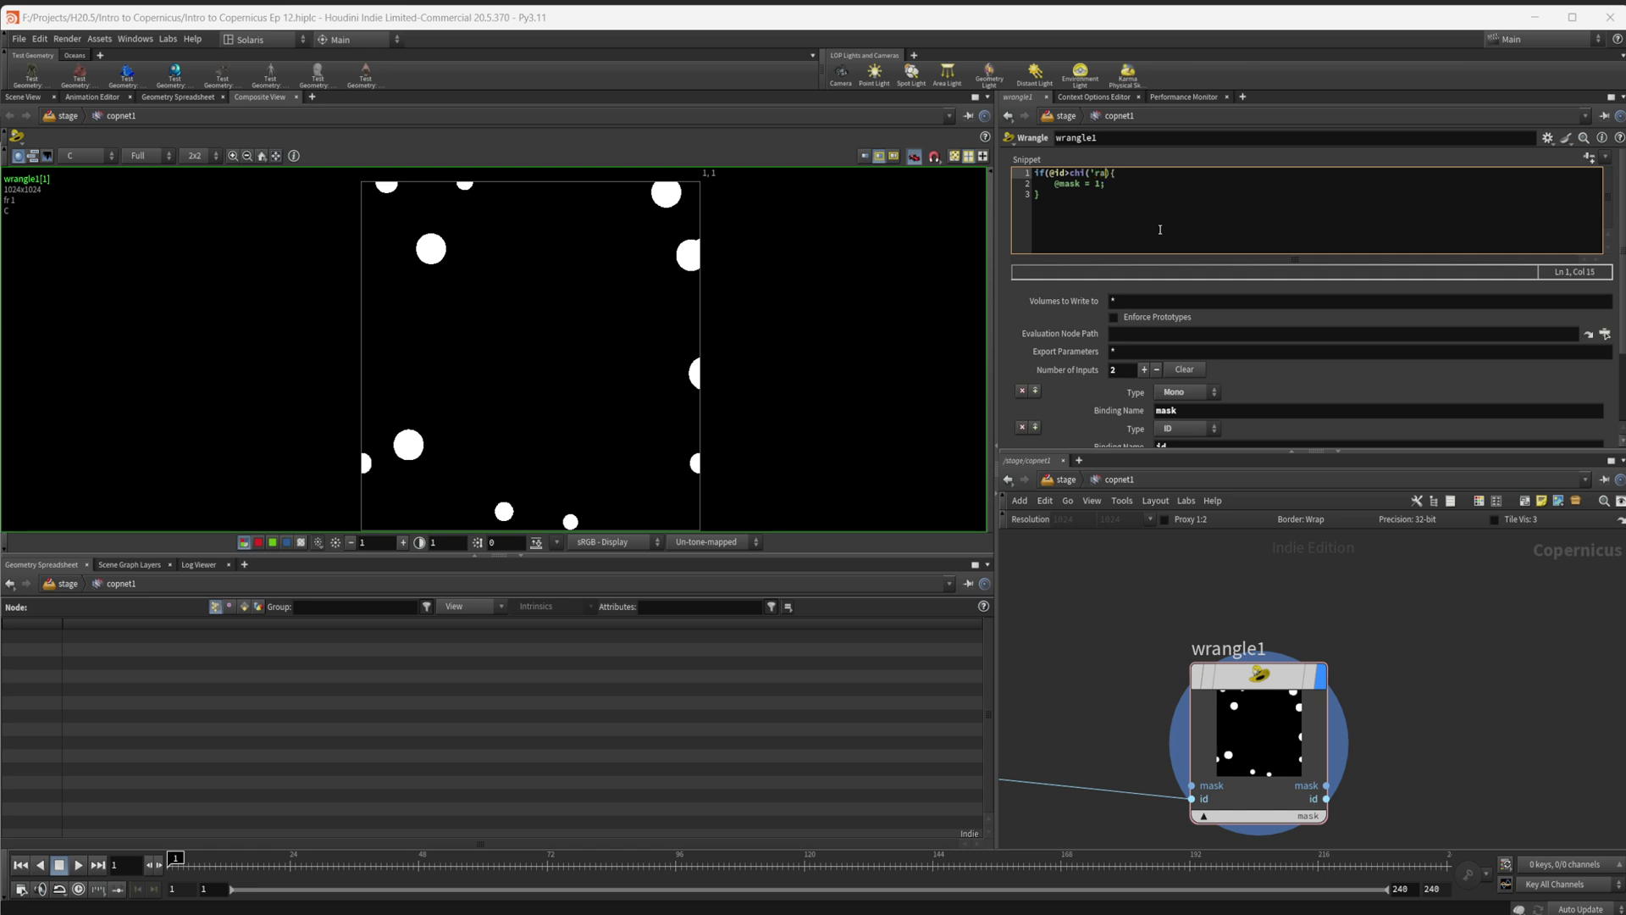
type("start',@id)")
key("BackSpace")
type(")")
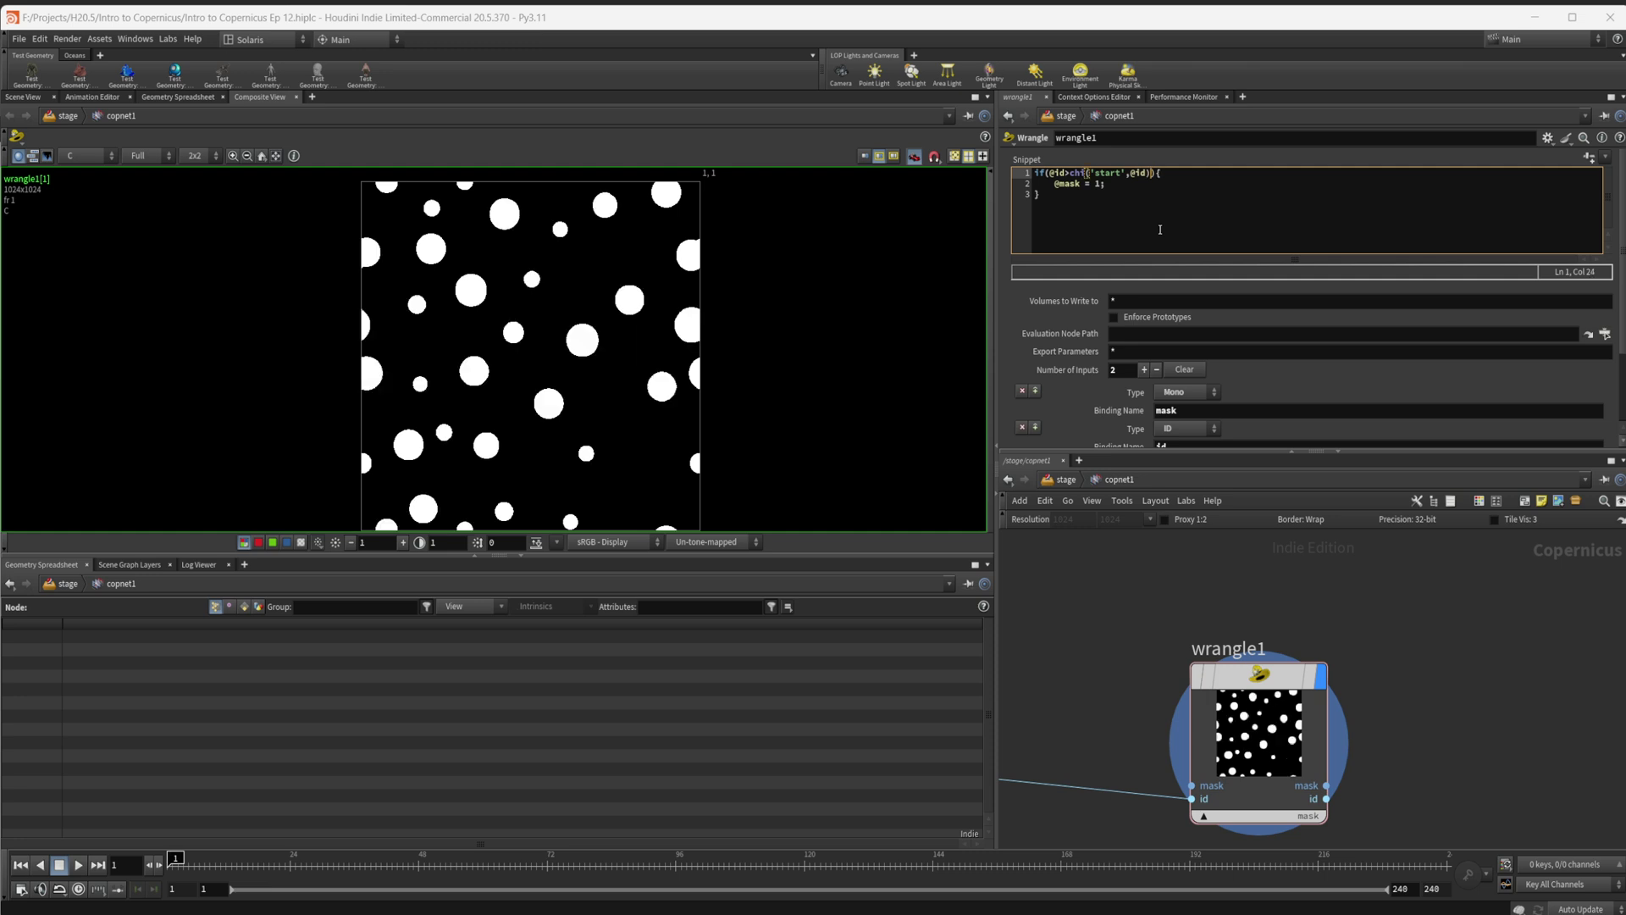
- Create the Start parameter on wrangle1 from the channel reference in the snippet
left_click(1590, 159)
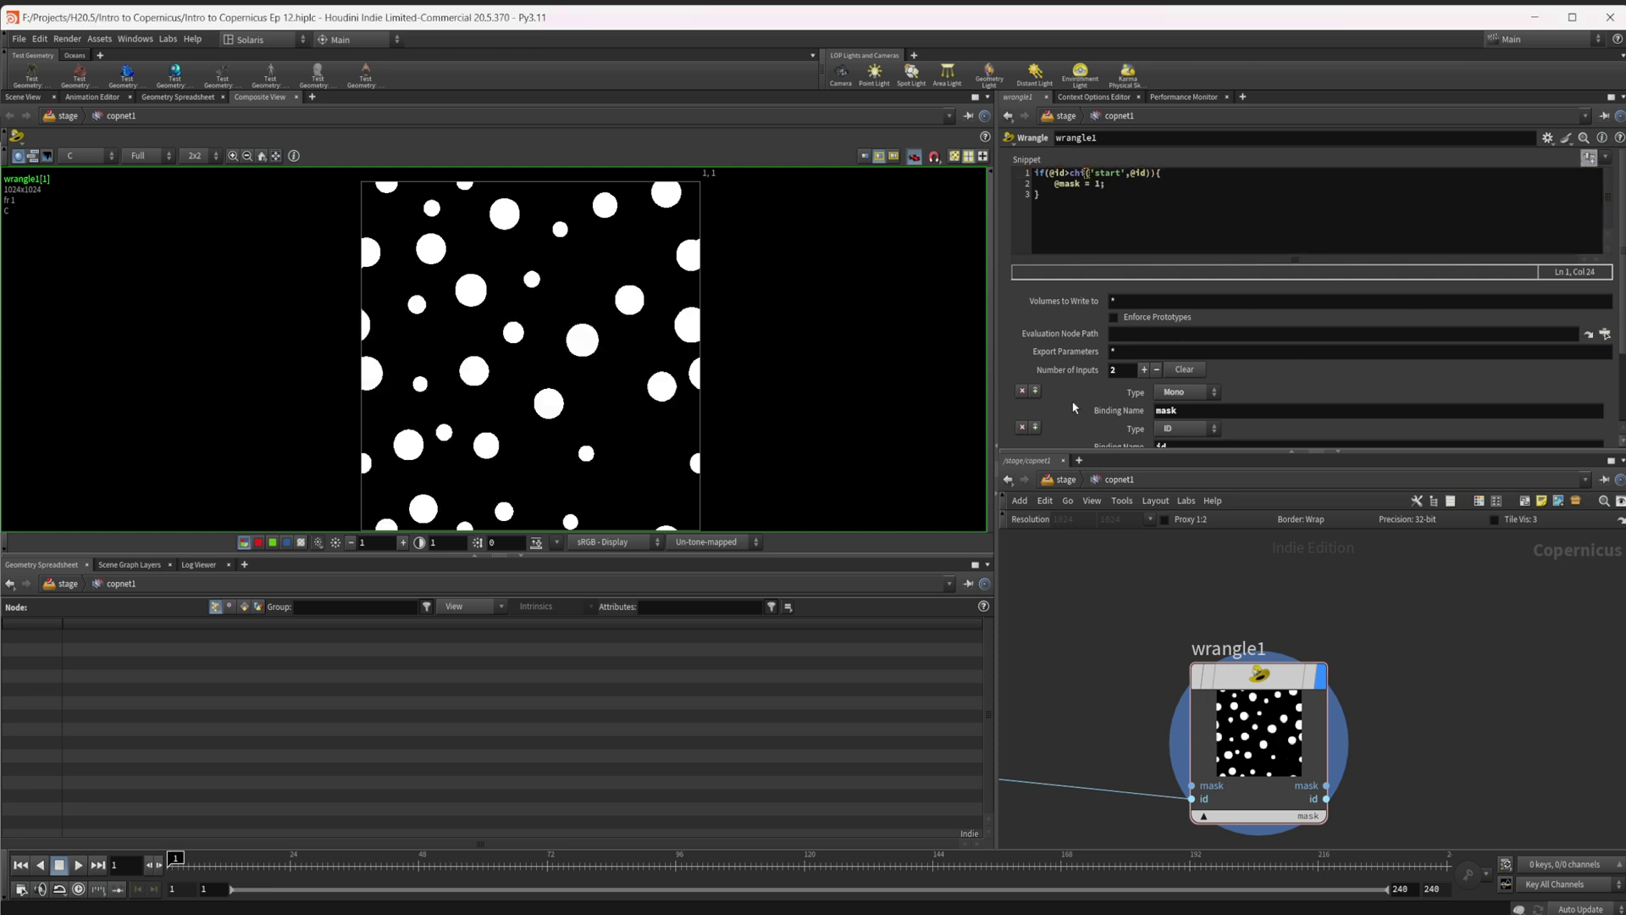
scroll(1073, 402, "down", 2)
scroll(1119, 359, "up", 2)
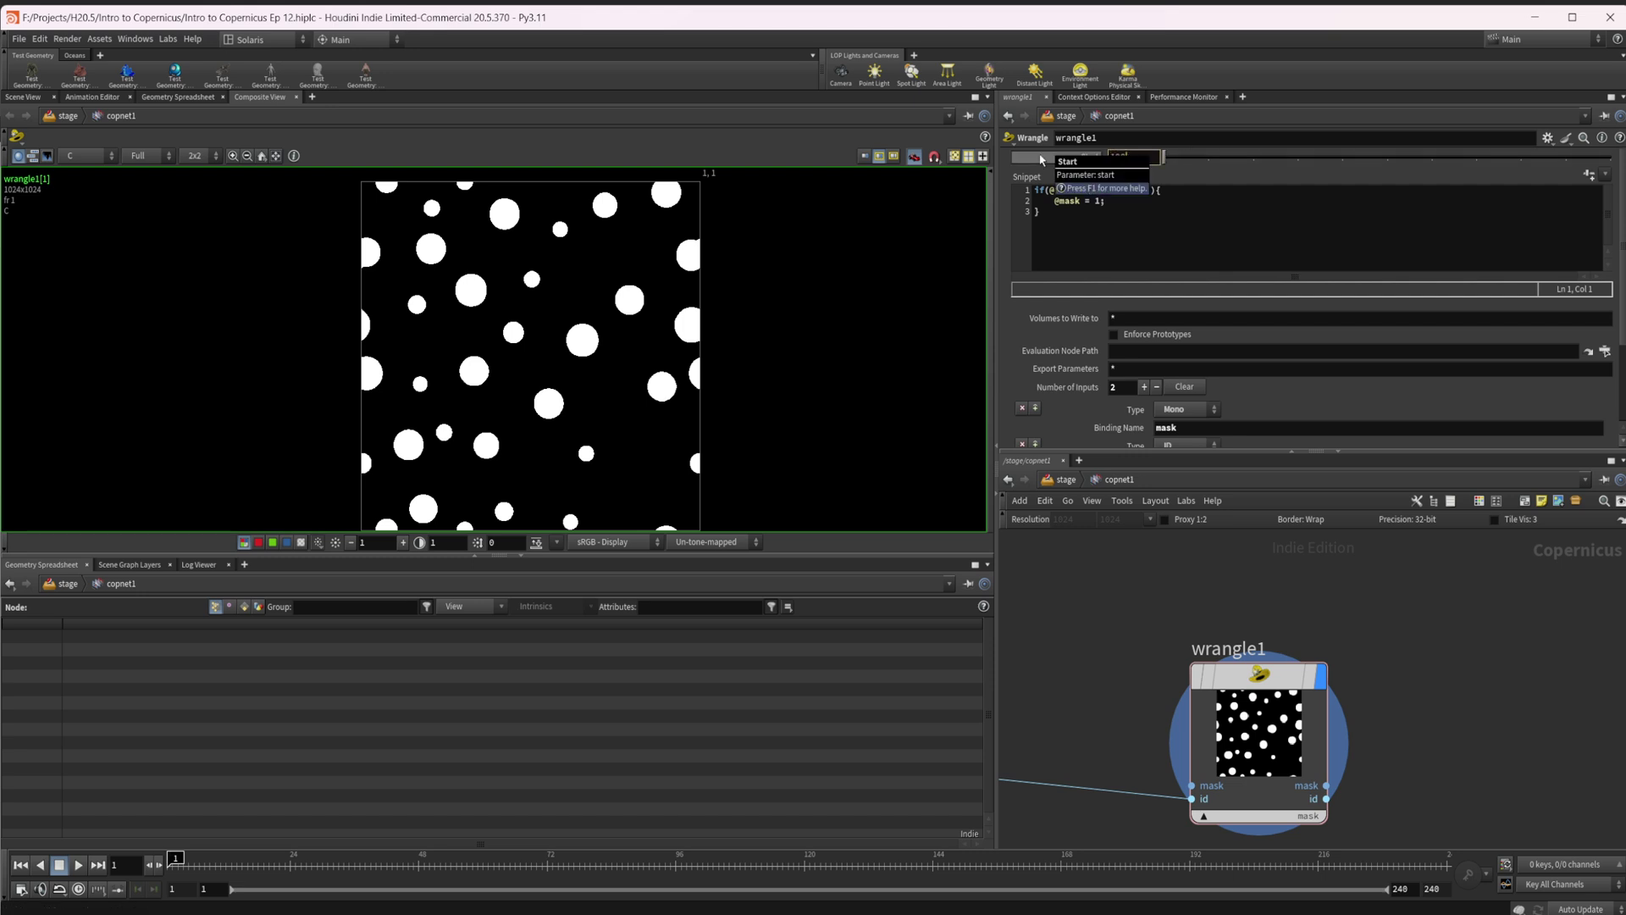
key("Return")
- Set the Start parameter of wrangle1 to 135
left_click_drag(1137, 158, 1094, 161)
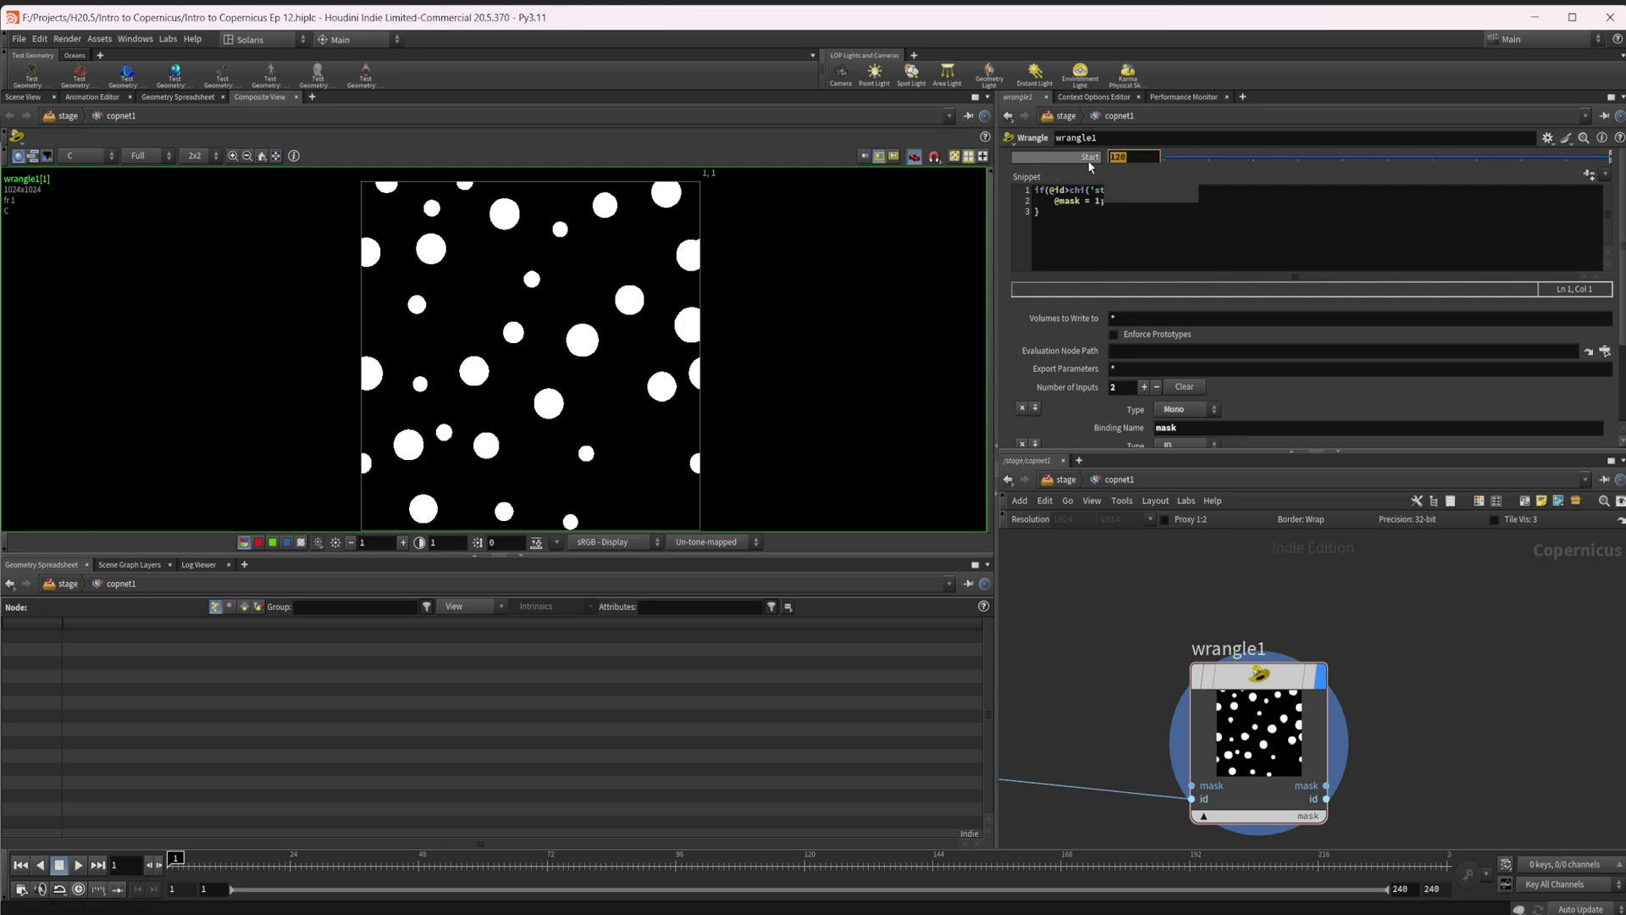
type("135")
key("Return")
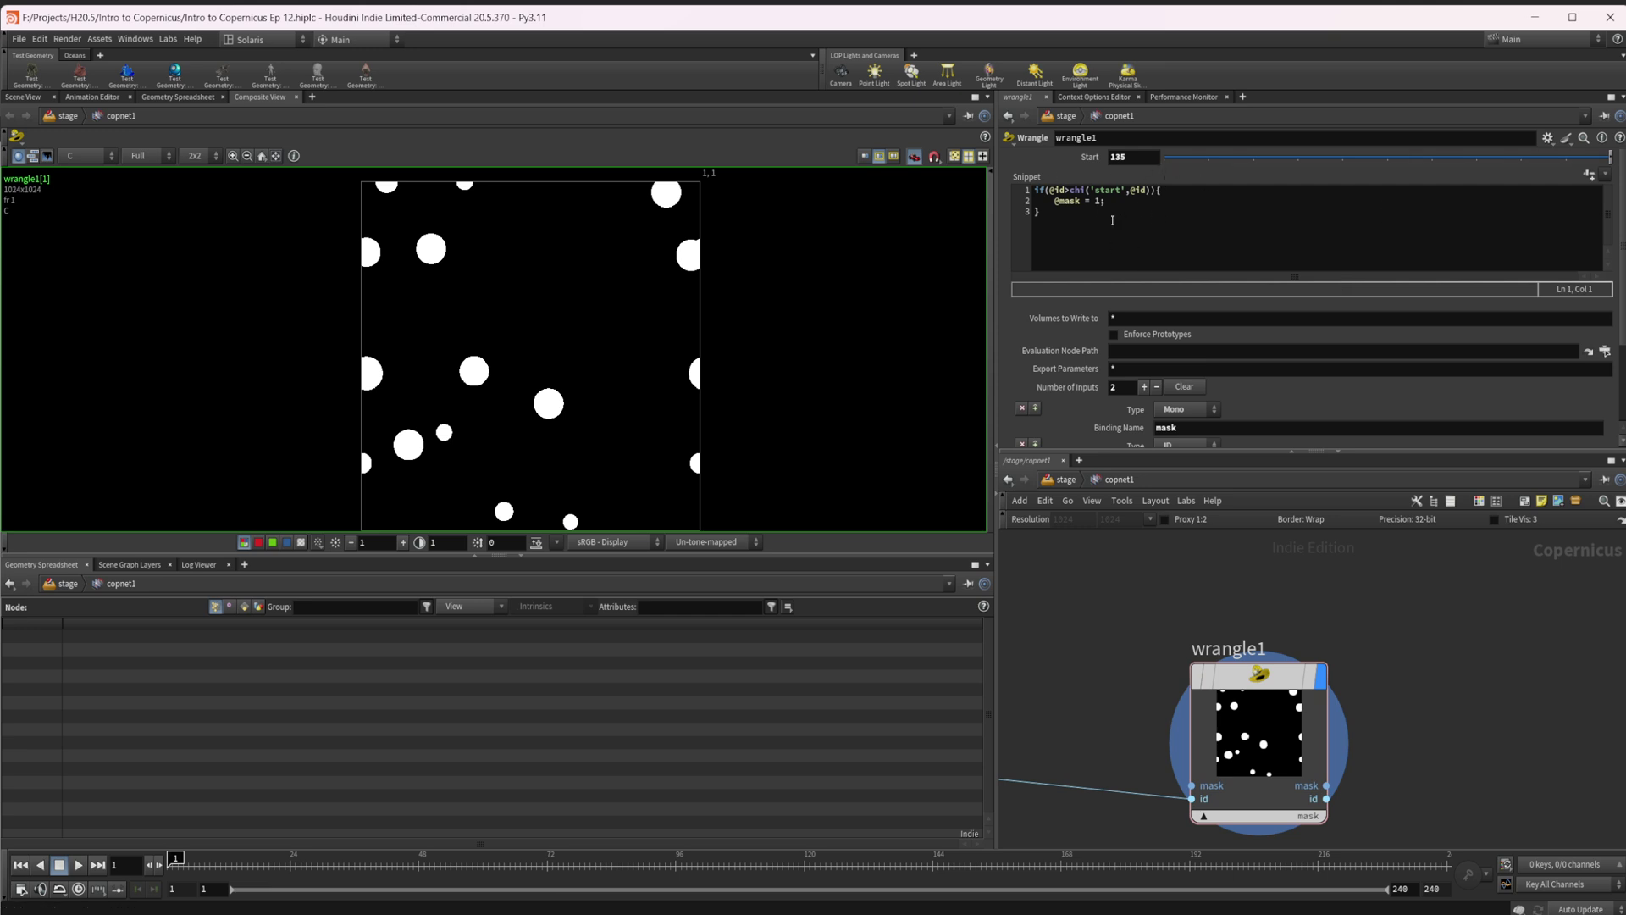
- Vary the Start value of wrangle1 to test different ID thresholds, leaving it at 87
middle_click_drag(1131, 163, 1009, 165)
key("ctrl+z")
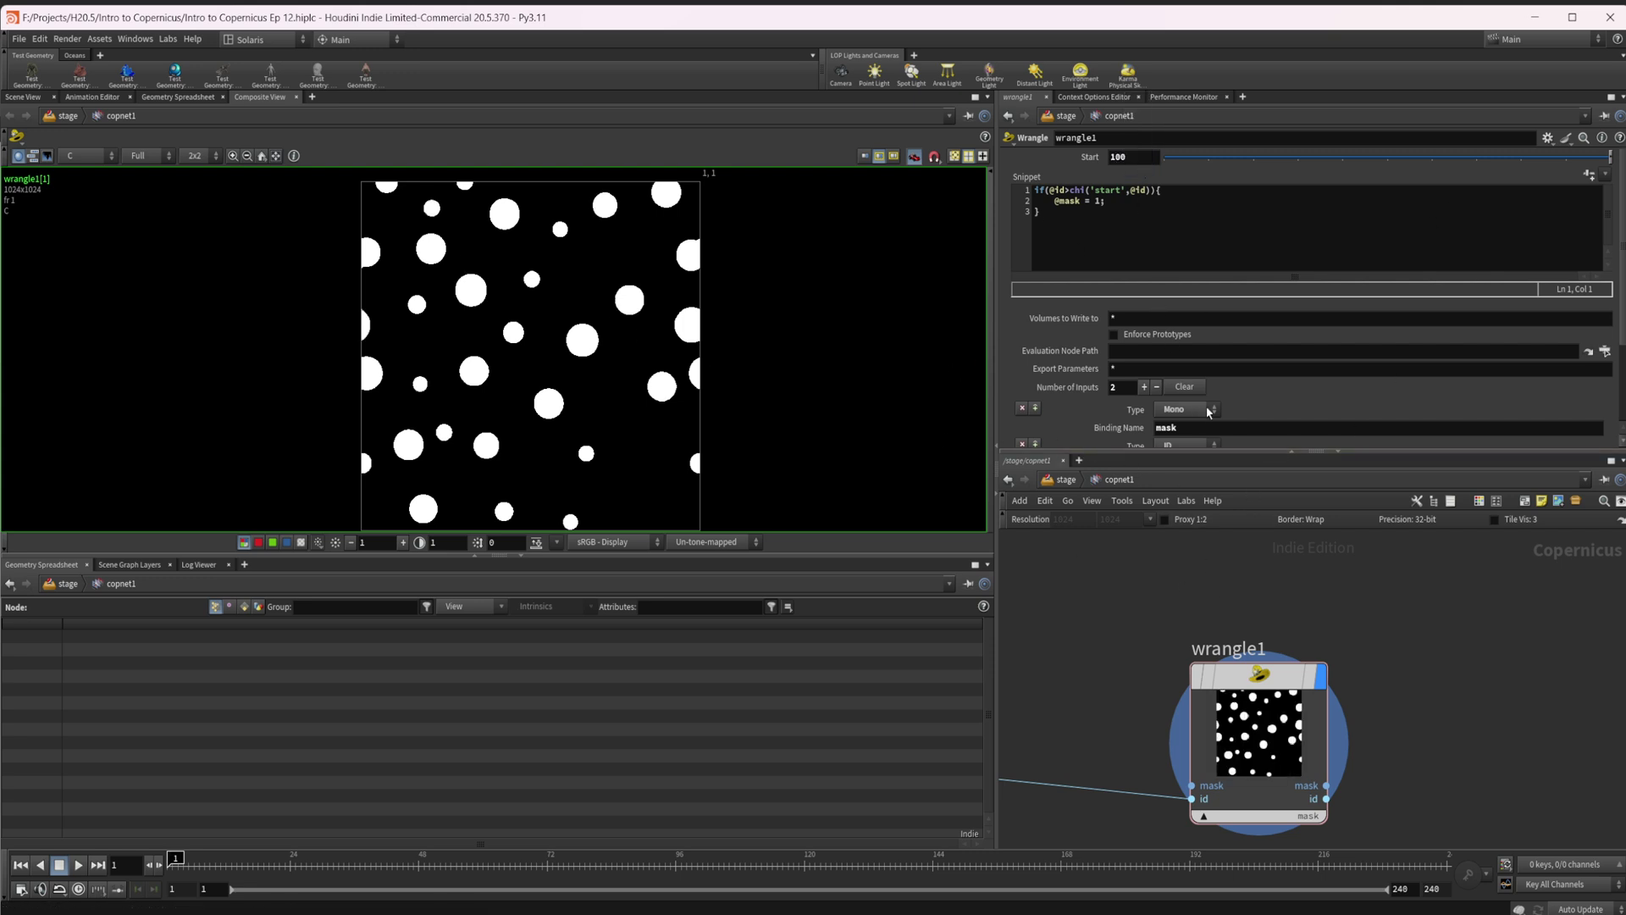
middle_click_drag(1140, 161, 1058, 508)
- Move wrangle1 level with stamppoint2 so the id connection runs straight
scroll(1268, 593, "down", 2)
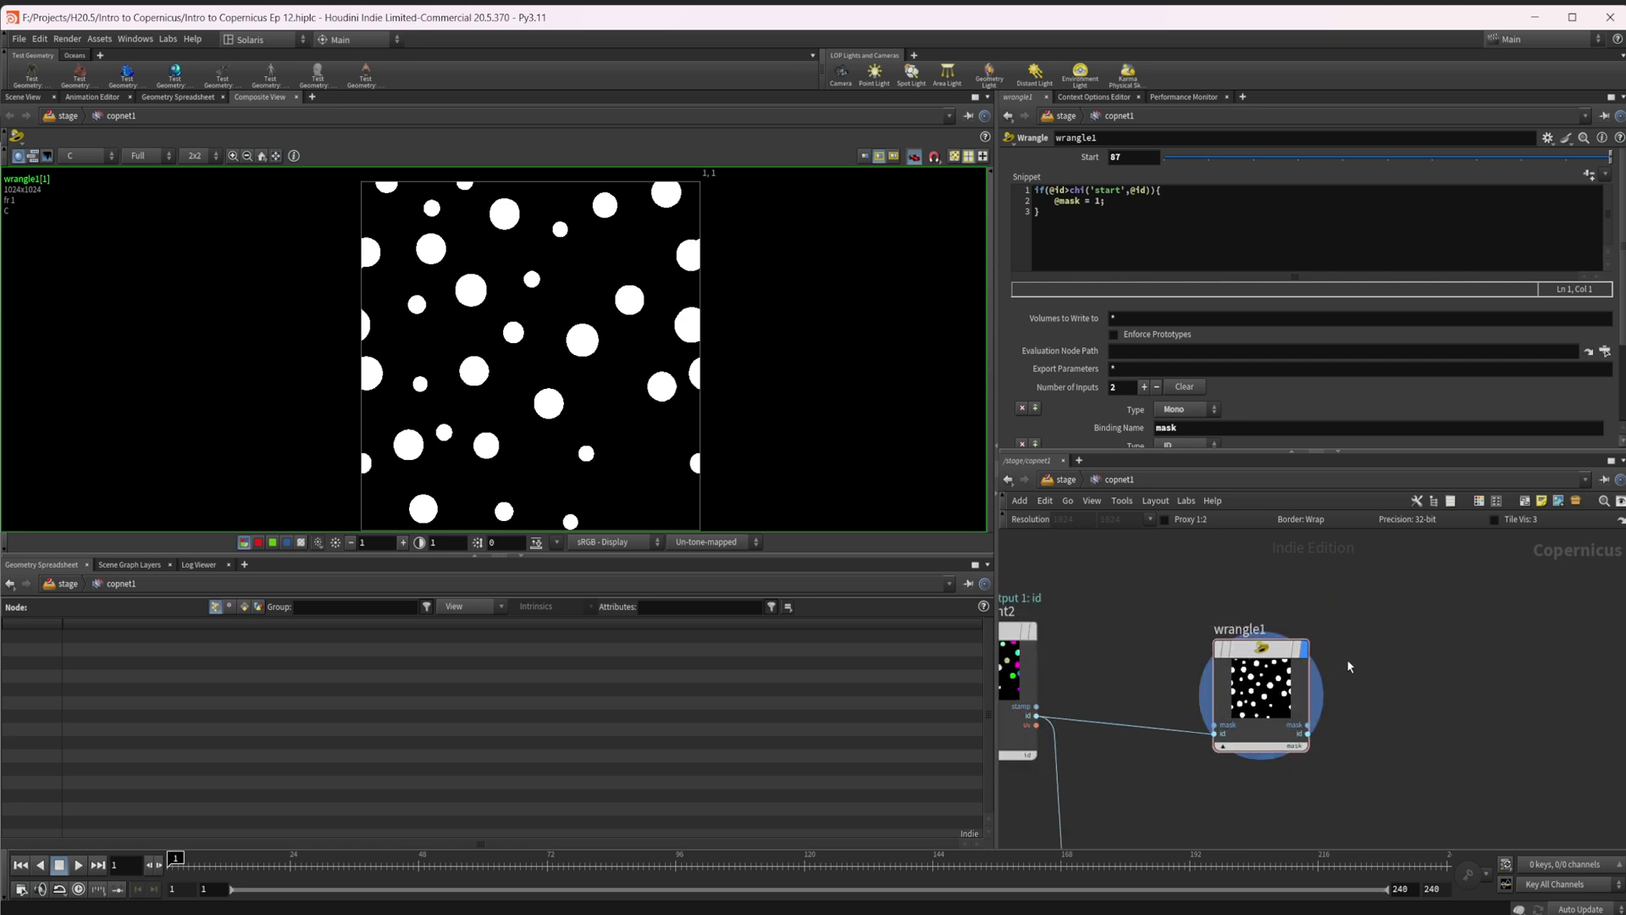
middle_click_drag(1324, 677, 1312, 682)
left_click_drag(1273, 722, 1249, 703)
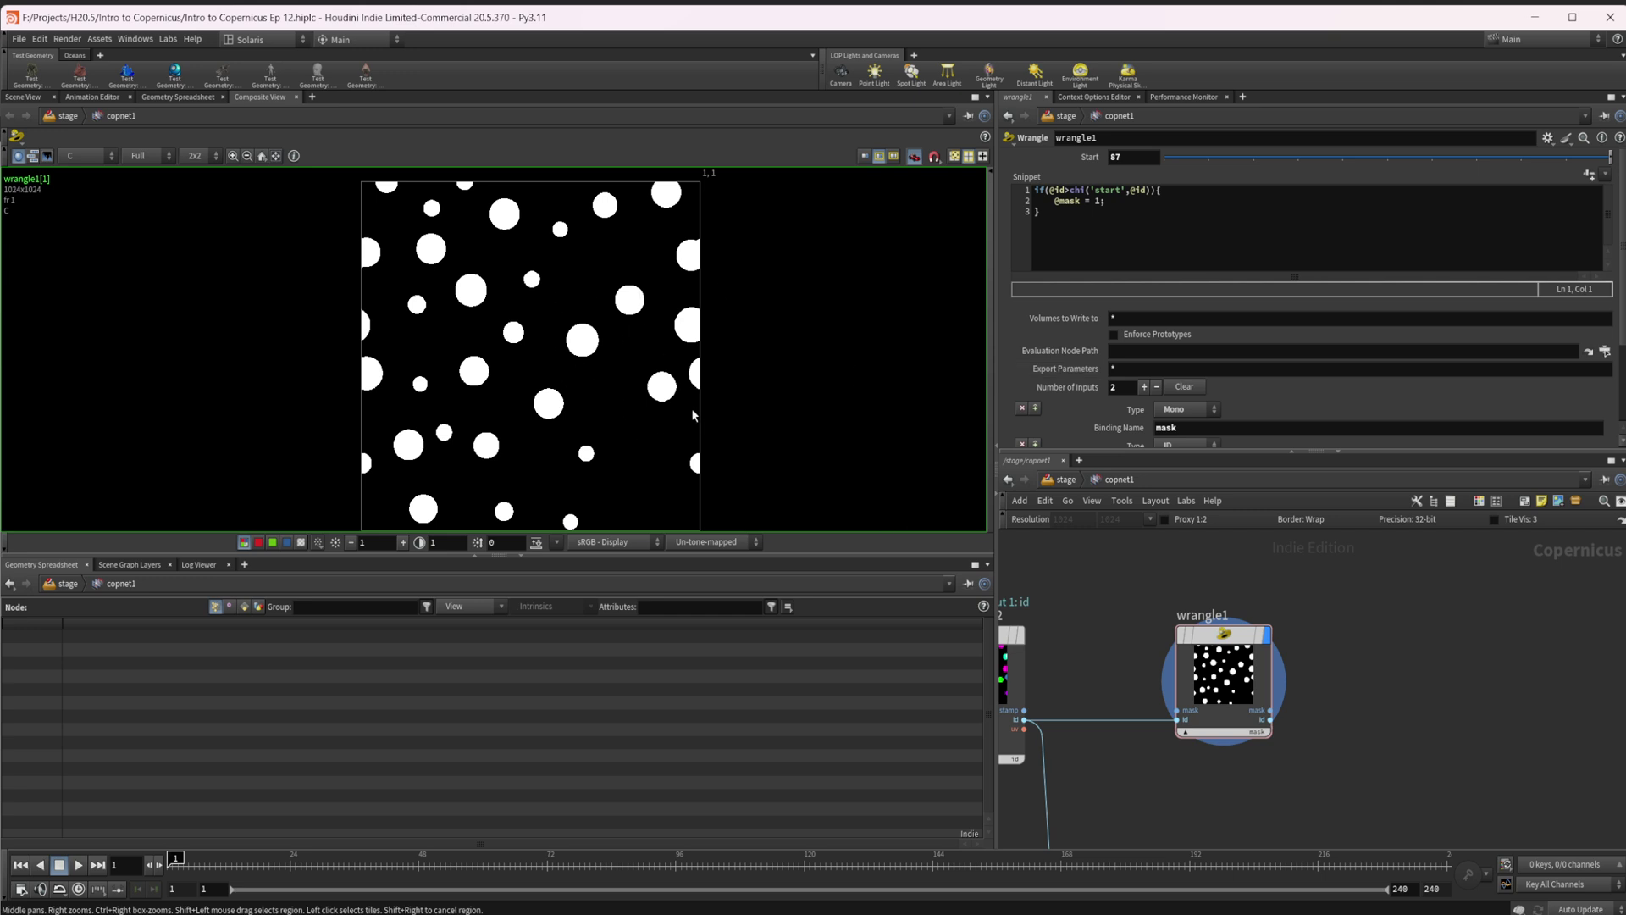
- Compare the idtomask1 settings with the wrangle1 snippet and examine how both nodes branch from stamppoint2
middle_click_drag(1089, 609, 1167, 634)
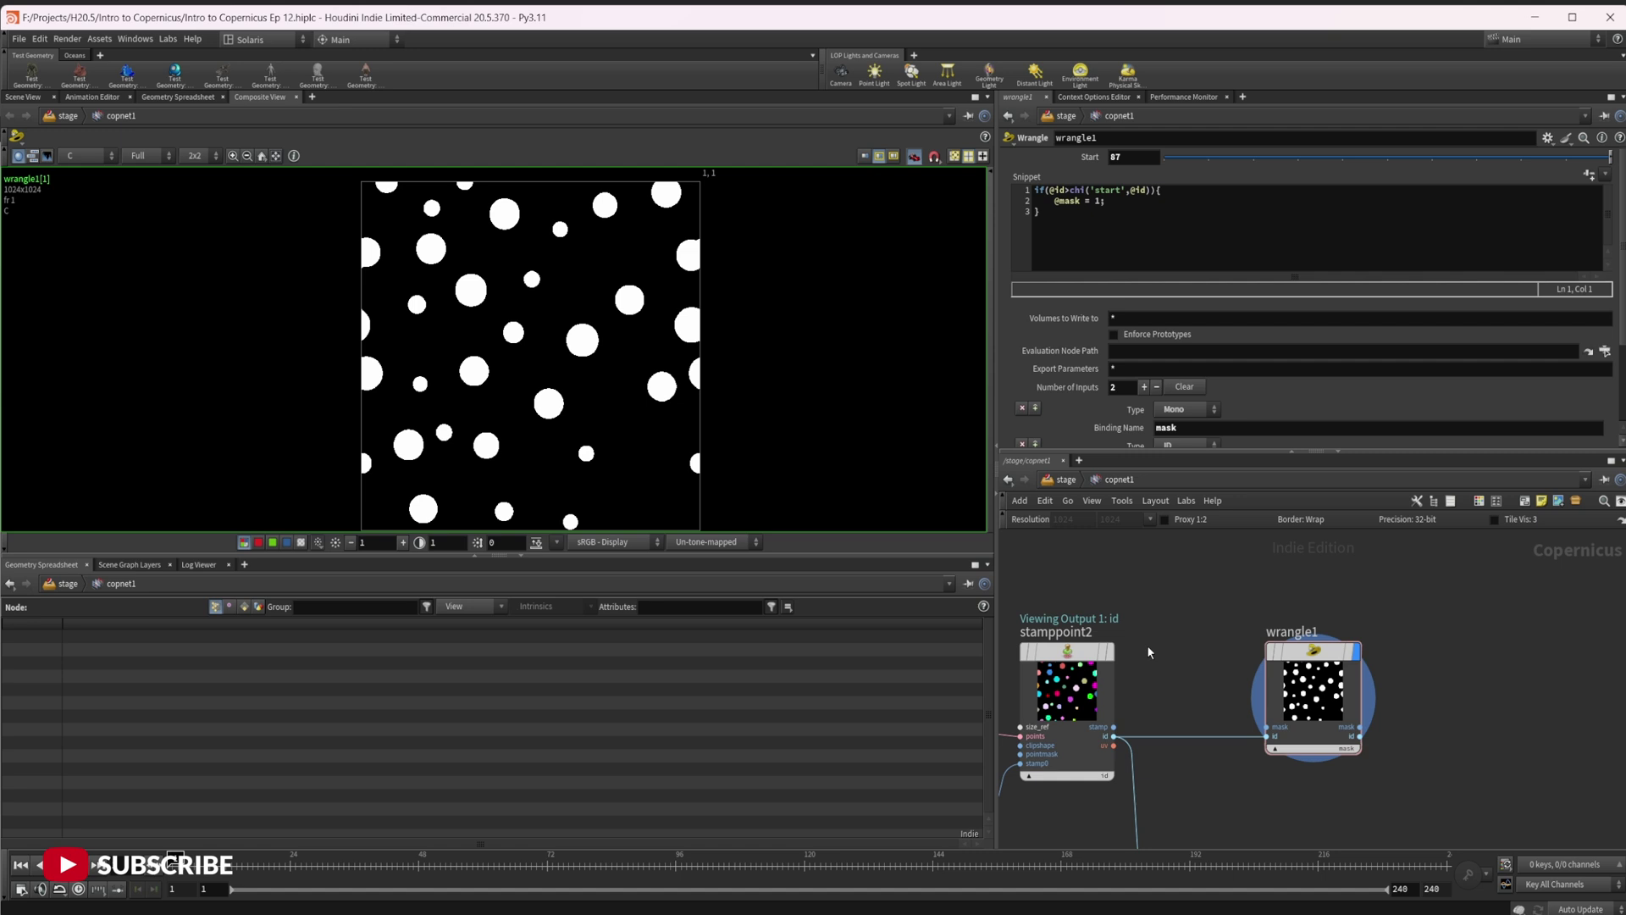
scroll(1200, 703, "down", 4)
middle_click_drag(1200, 703, 1187, 631)
middle_click(1189, 756)
middle_click_drag(1209, 706, 1207, 657)
scroll(1199, 700, "up", 4)
left_click_drag(1199, 700, 1257, 687)
middle_click_drag(1313, 664, 1325, 708)
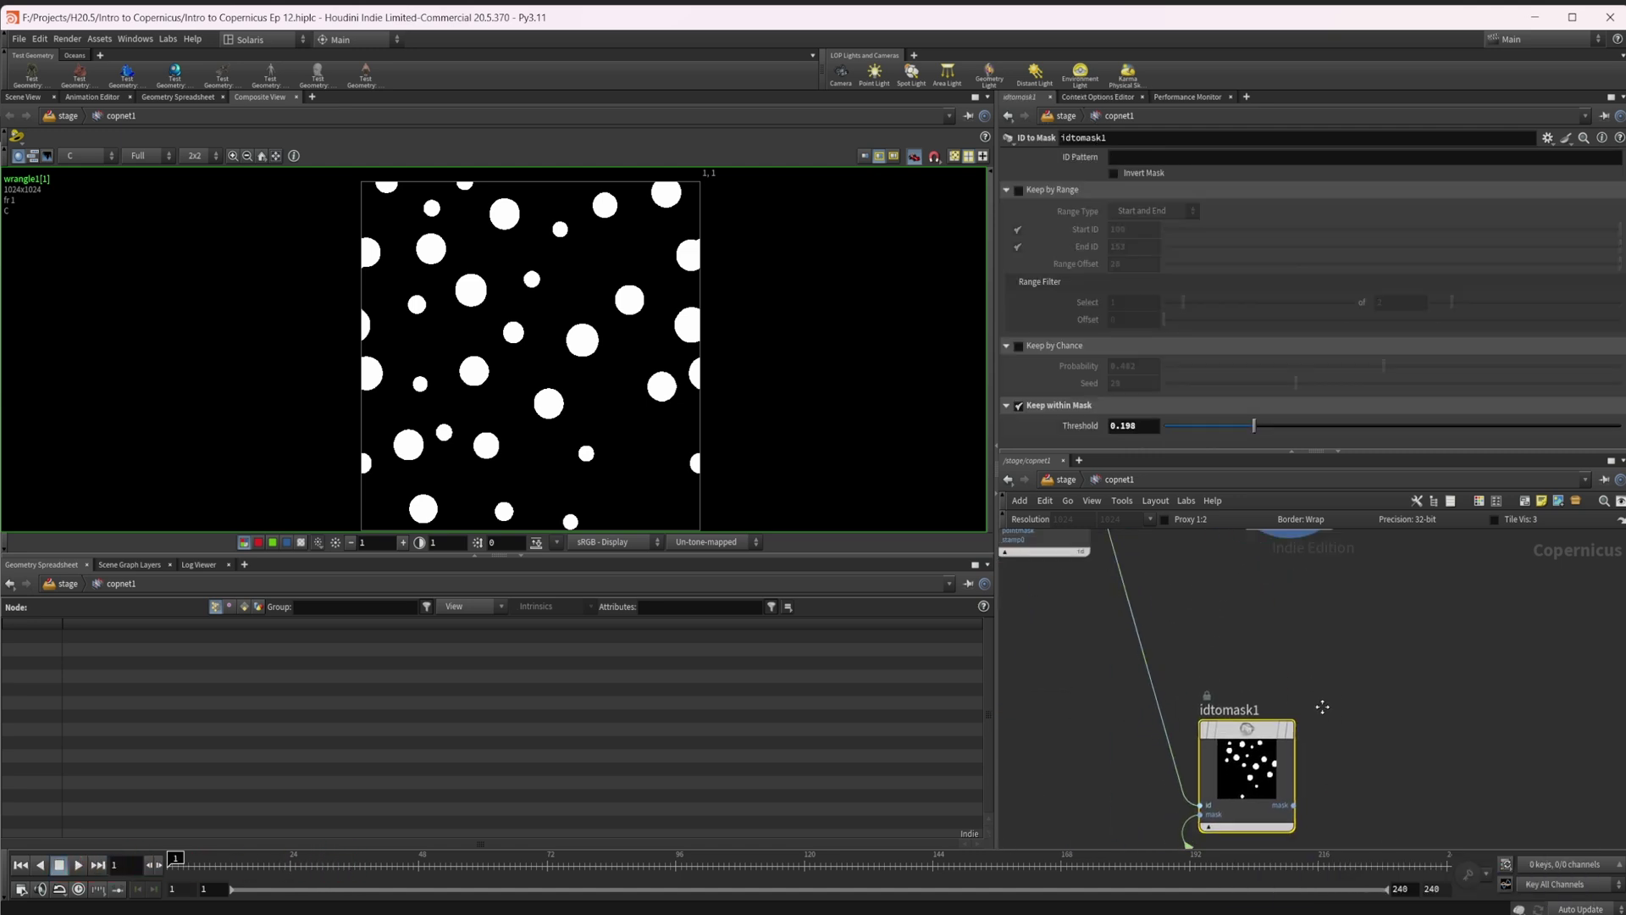
scroll(1252, 693, "down", 3)
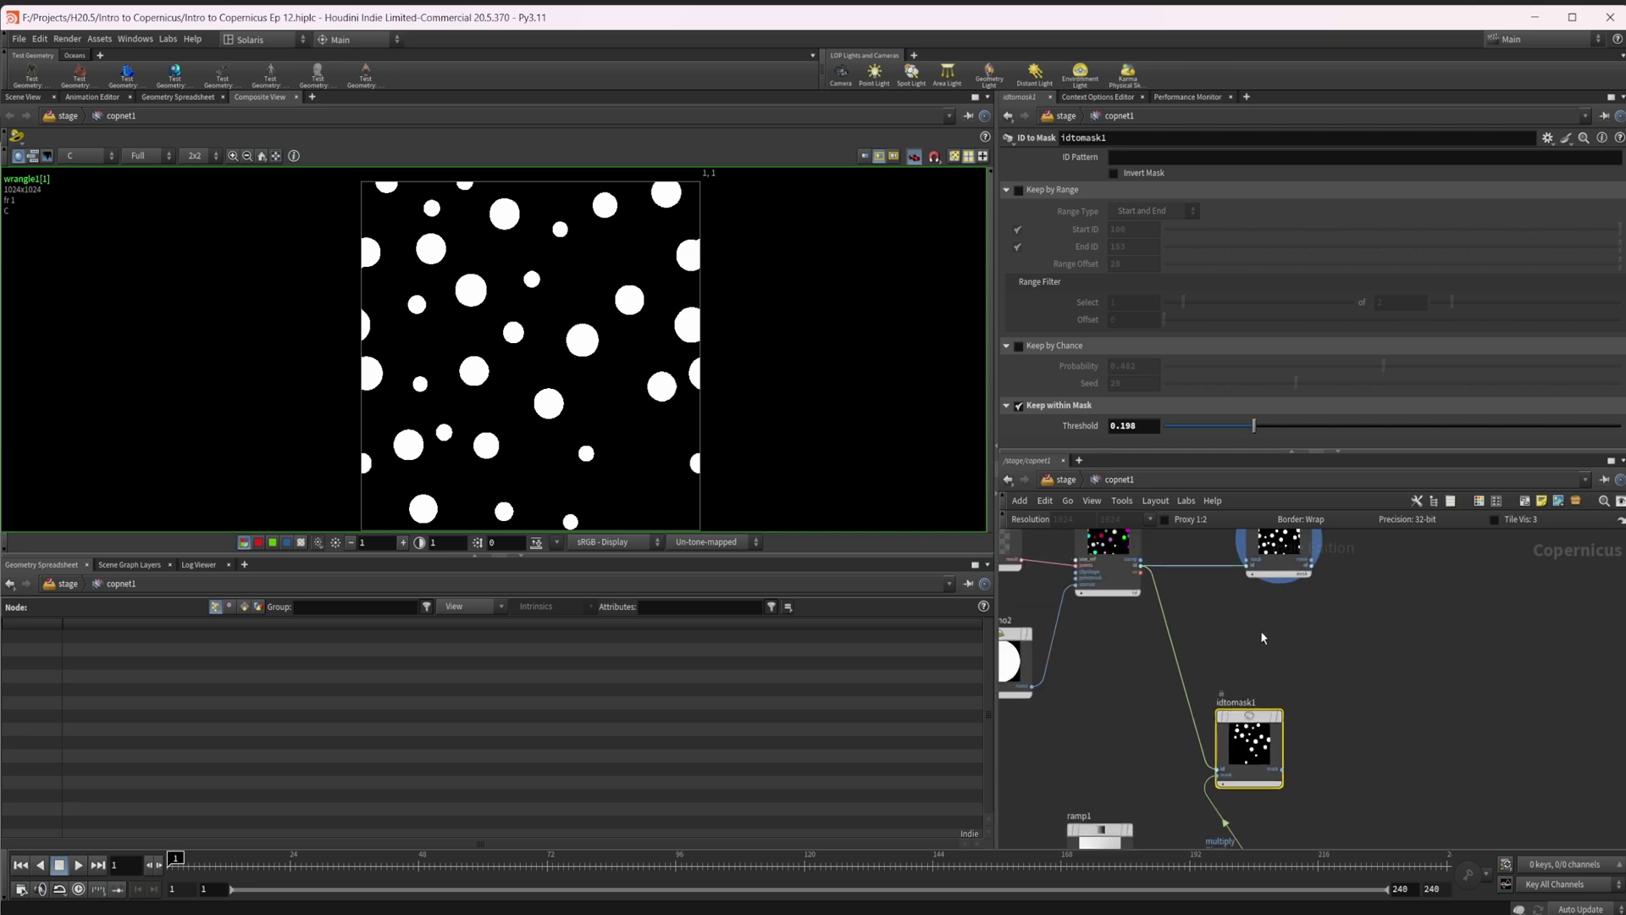
middle_click_drag(1263, 638, 1234, 720)
left_click_drag(1190, 562, 1277, 698)
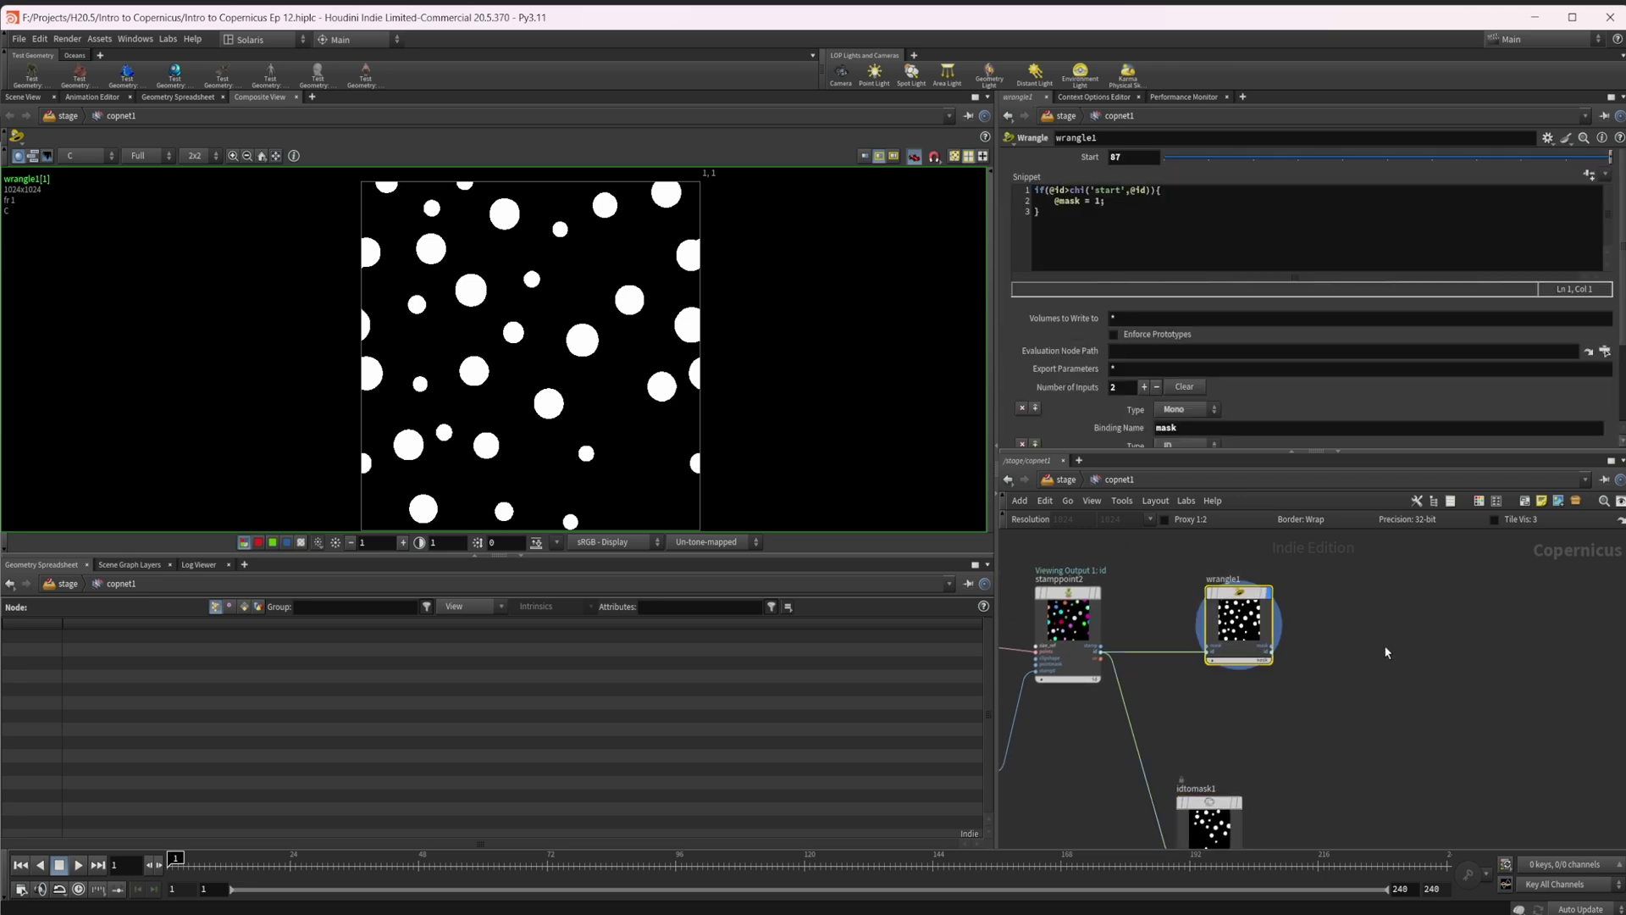